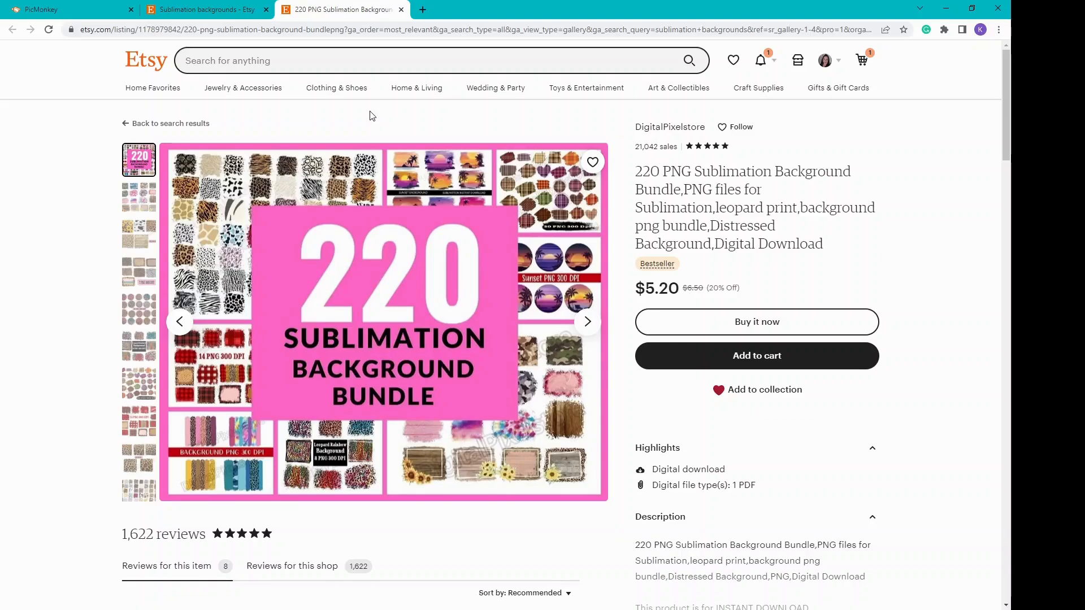
# Switch to the PicMonkey canvas and look through the available graphics categories.
pyautogui.hotkey('ctrl', '1')
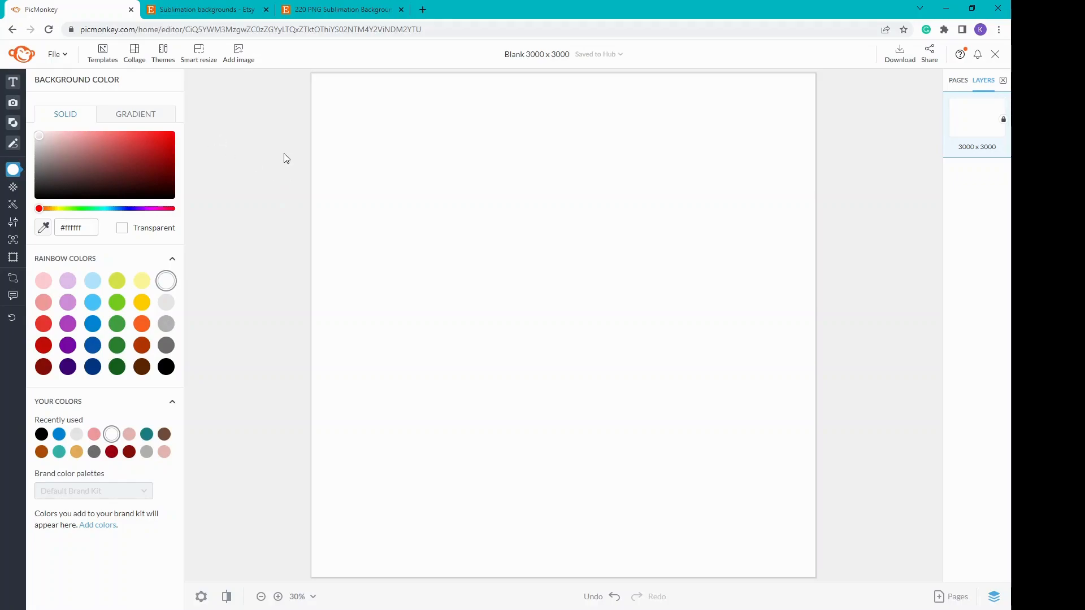
pyautogui.click(17, 124)
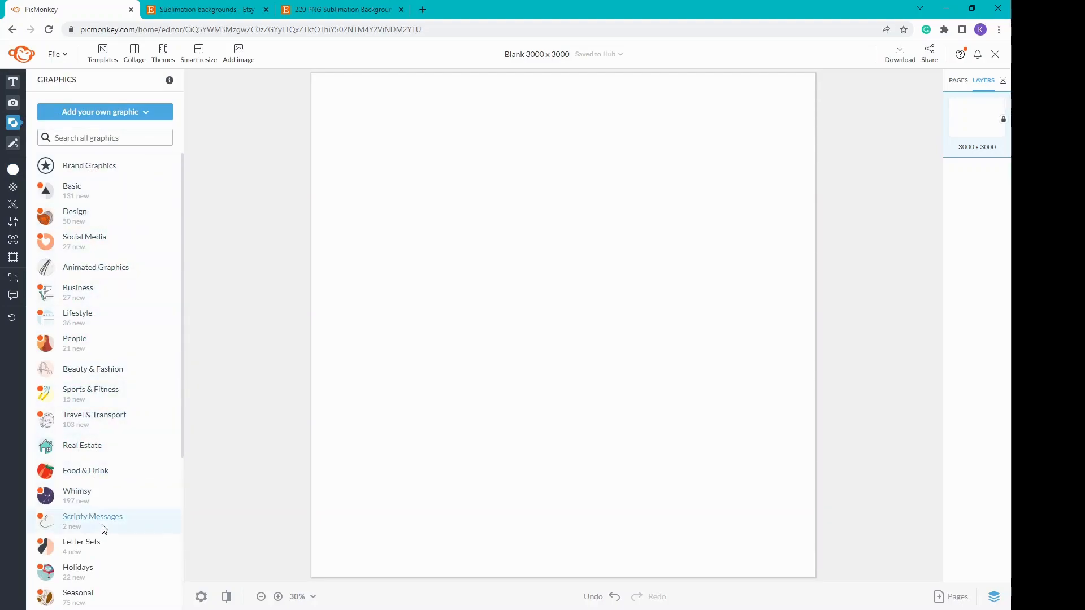
pyautogui.scroll(-5, 97, 520)
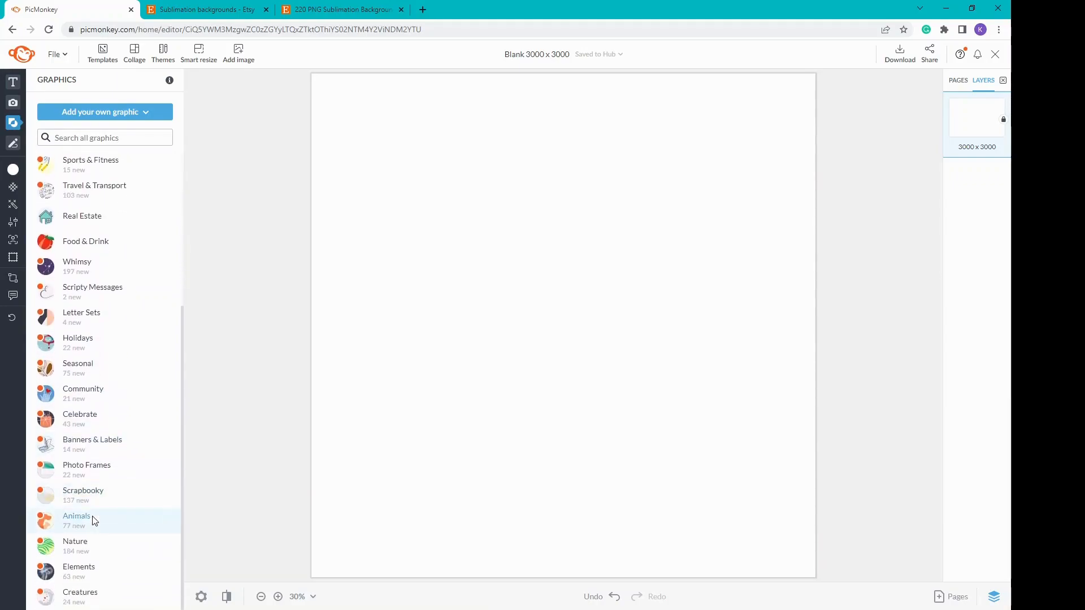
pyautogui.scroll(5, 95, 520)
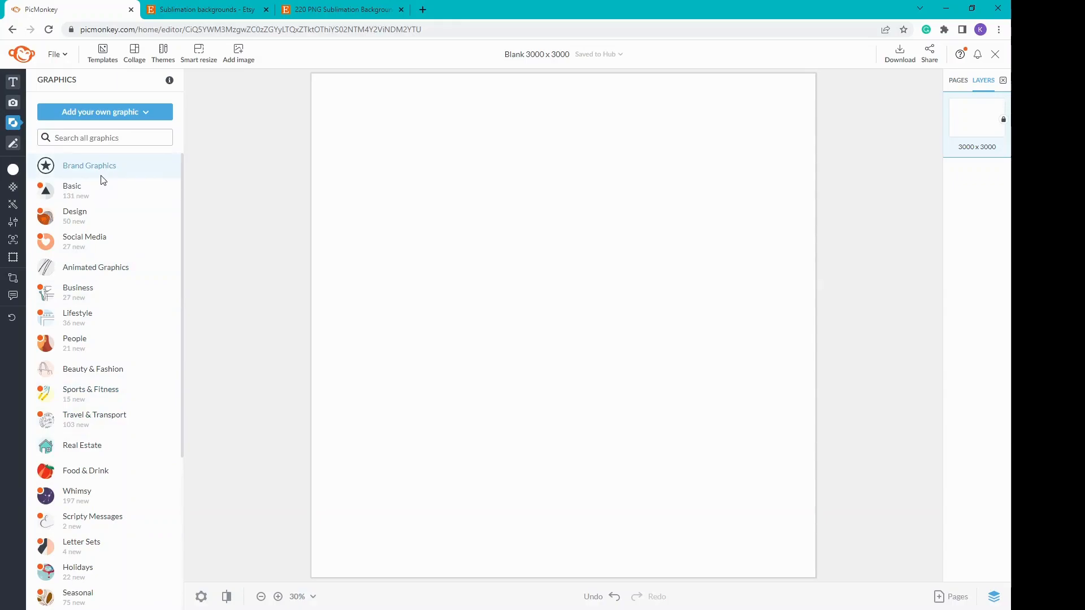
# Add the brown squarish paint stroke from the Design graphics, enlarge it and place it near the canvas centre.
pyautogui.click(103, 219)
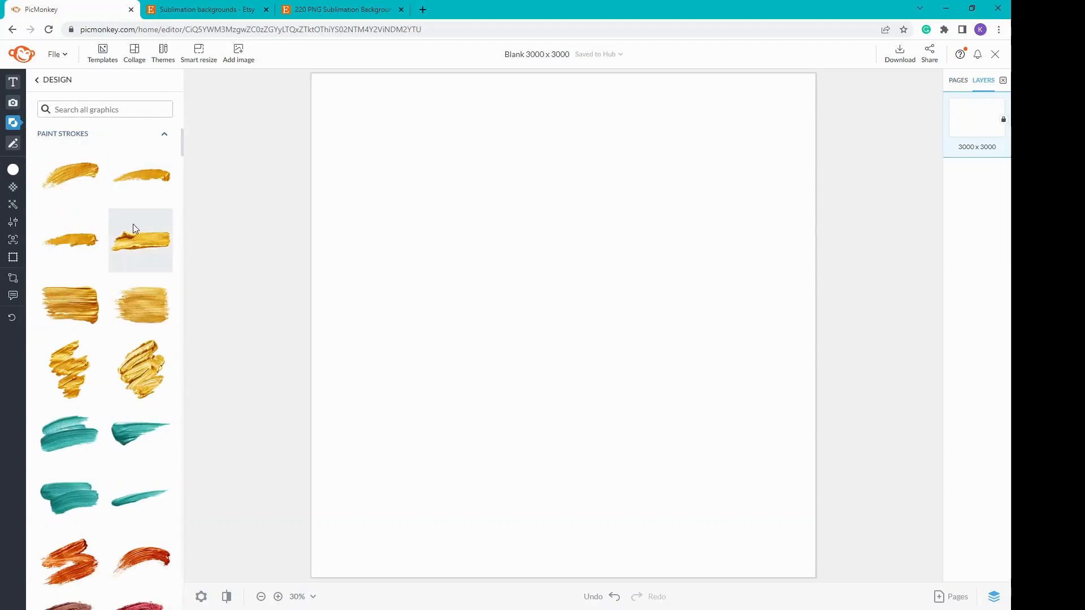
pyautogui.scroll(-4, 133, 228)
pyautogui.scroll(-5, 120, 243)
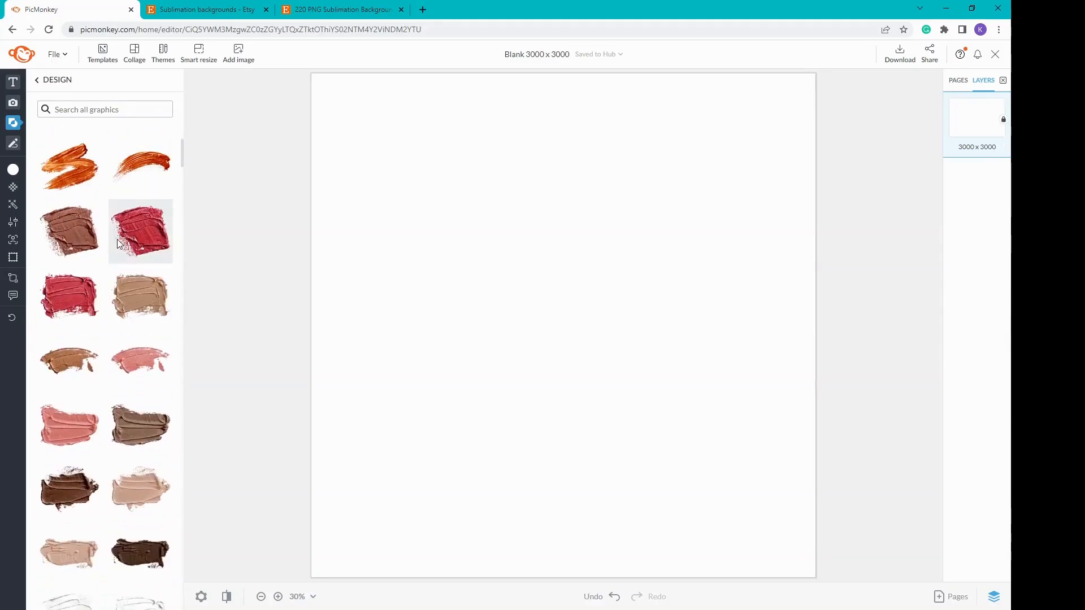
pyautogui.scroll(2, 117, 239)
pyautogui.click(77, 238)
pyautogui.moveTo(499, 383)
pyautogui.mouseDown()
pyautogui.moveTo(363, 491)
pyautogui.moveTo(356, 511)
pyautogui.mouseUp()
pyautogui.moveTo(404, 461)
pyautogui.mouseDown()
pyautogui.moveTo(410, 431)
pyautogui.moveTo(561, 318)
pyautogui.mouseUp()
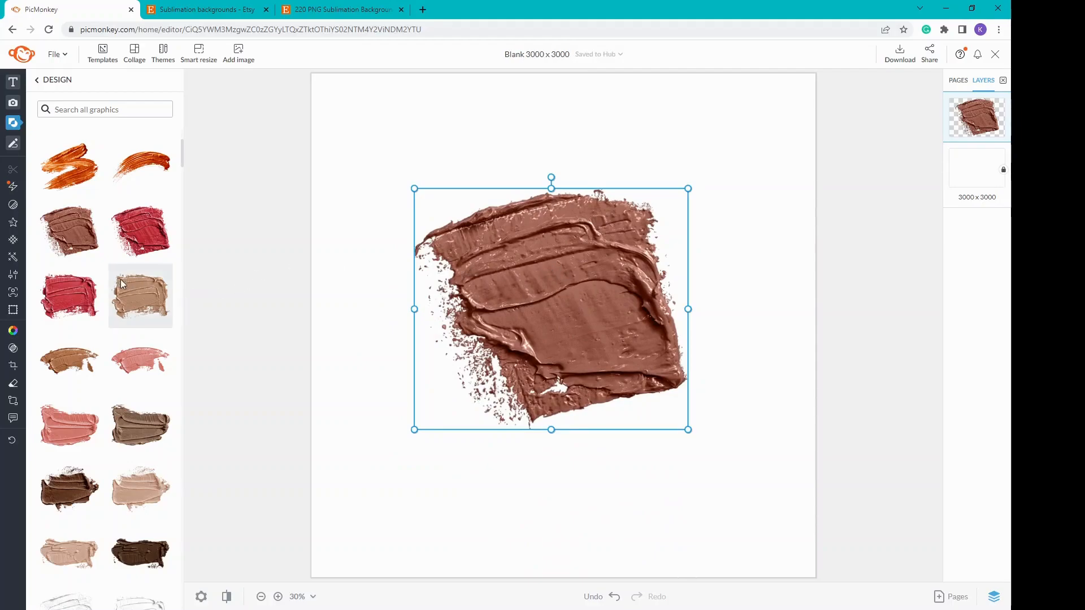
# Try different tint colours on the paint stroke, including blue #0086d4, brown #5c2603, pink #e5b6ae and teal #1f8084.
pyautogui.scroll(5, 123, 283)
pyautogui.scroll(2, 124, 283)
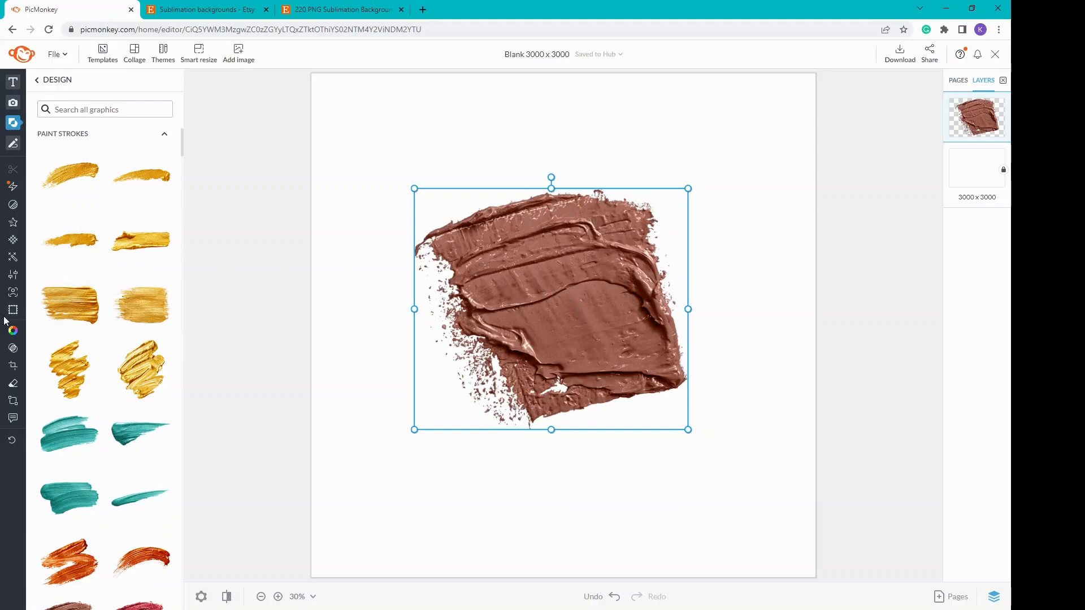
pyautogui.click(16, 337)
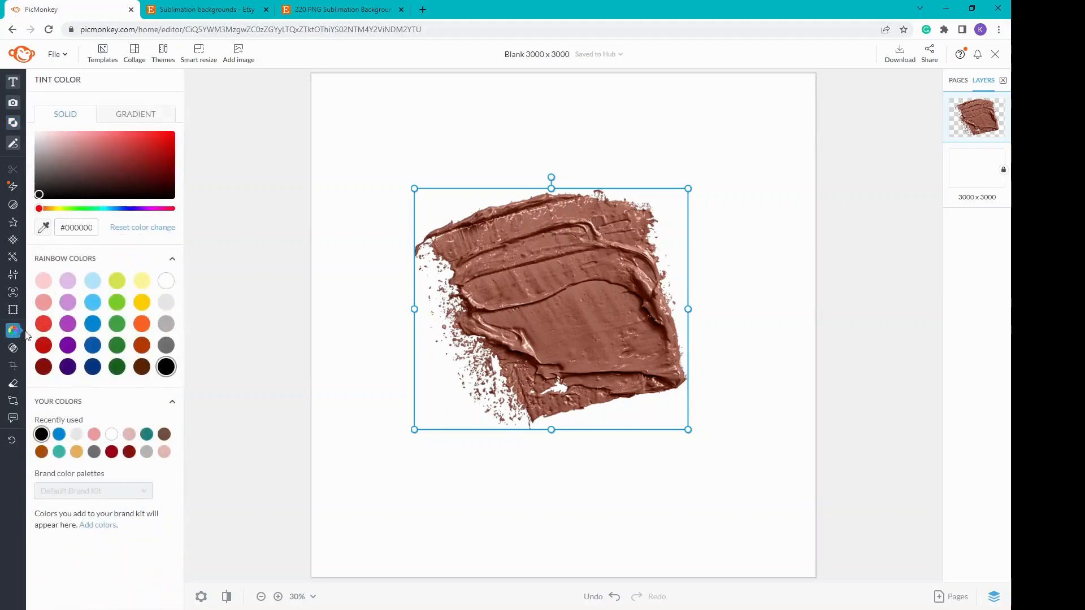
pyautogui.click(93, 324)
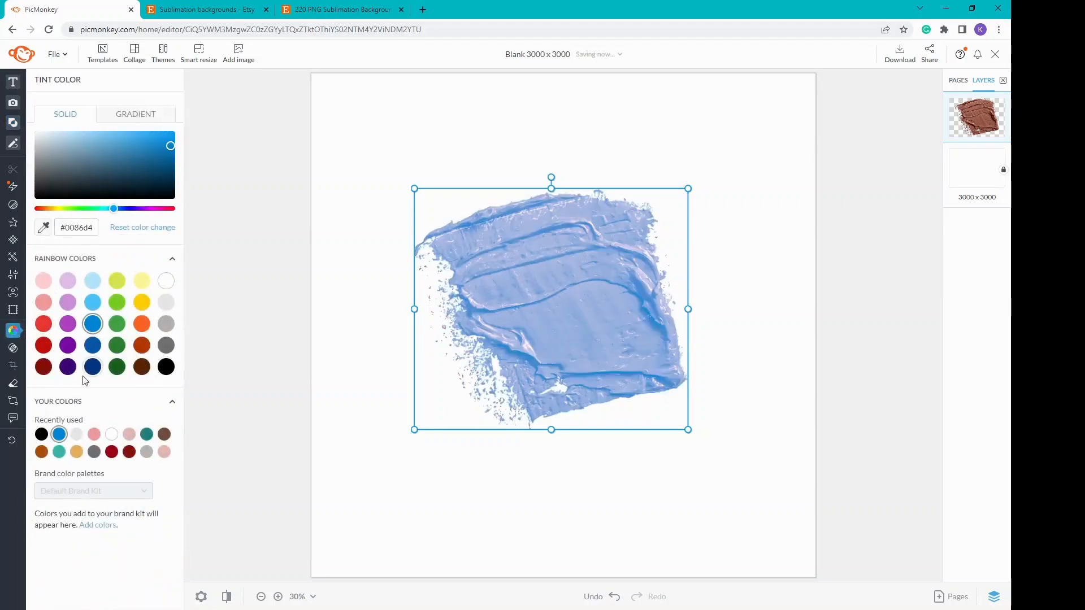
pyautogui.click(141, 368)
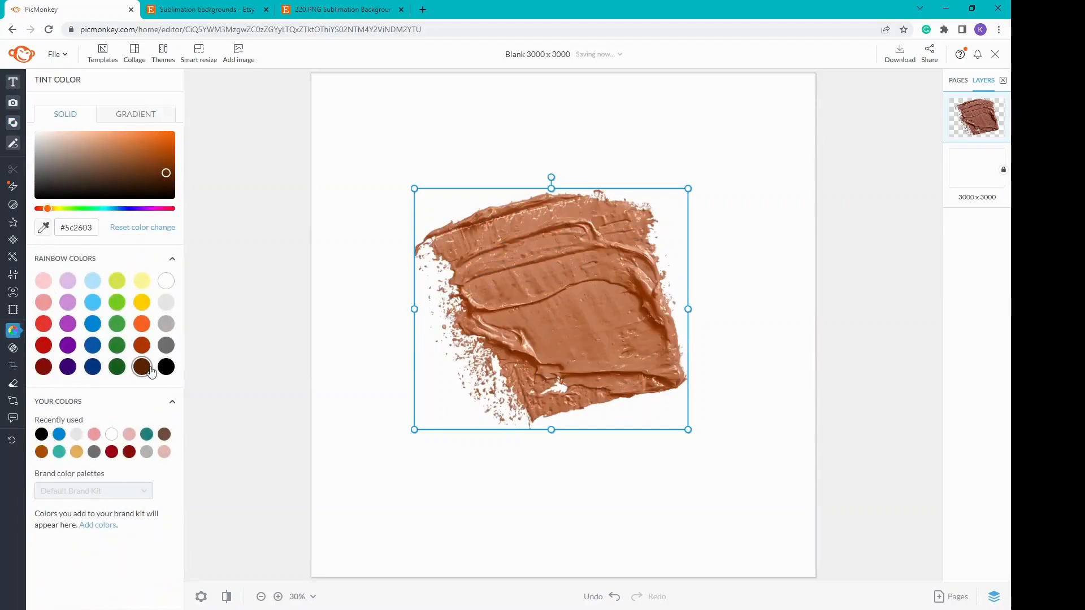
pyautogui.click(166, 368)
pyautogui.click(147, 434)
pyautogui.click(129, 434)
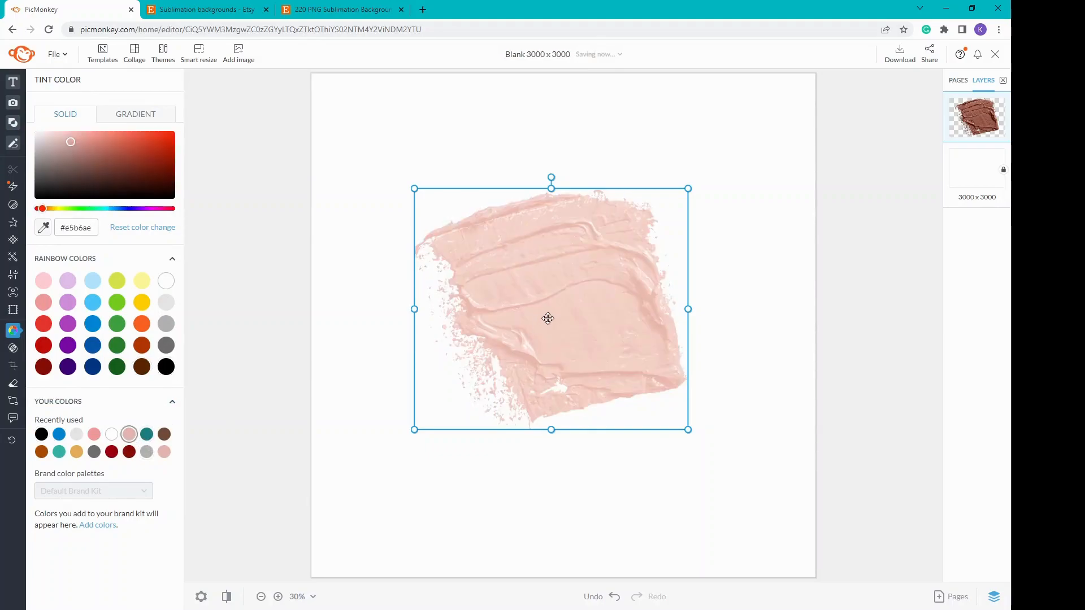
pyautogui.click(163, 434)
pyautogui.click(147, 434)
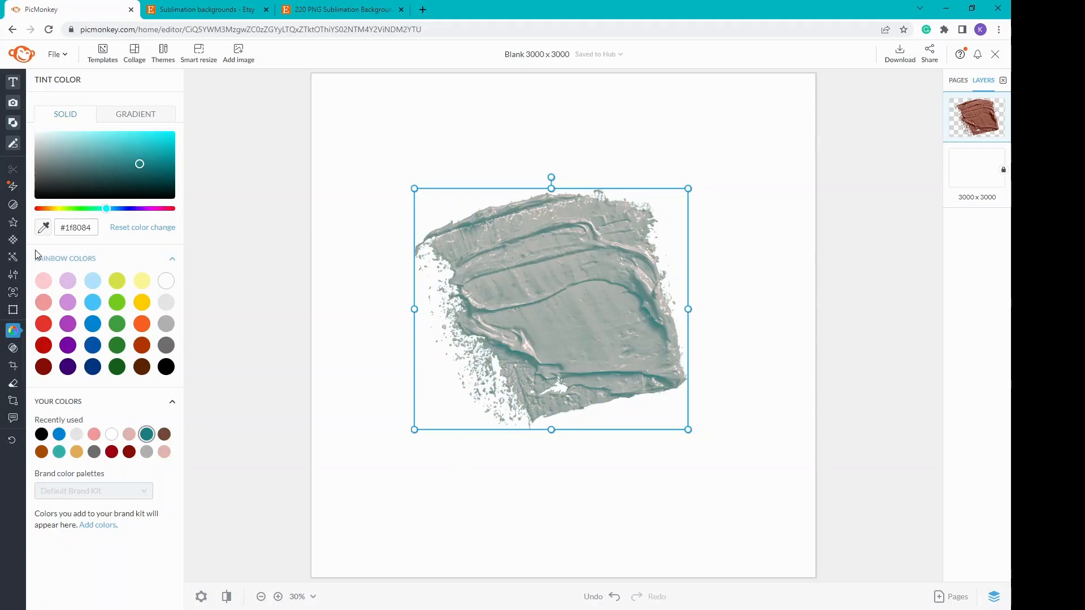
# Preview the black and teal Foil textures on the paint stroke.
pyautogui.click(14, 240)
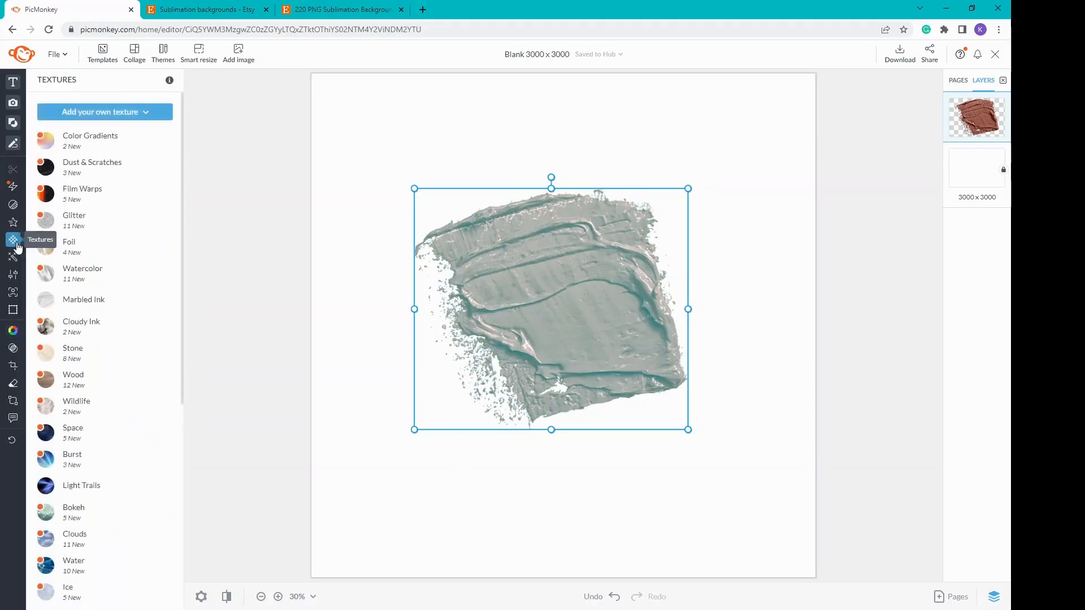
pyautogui.click(96, 254)
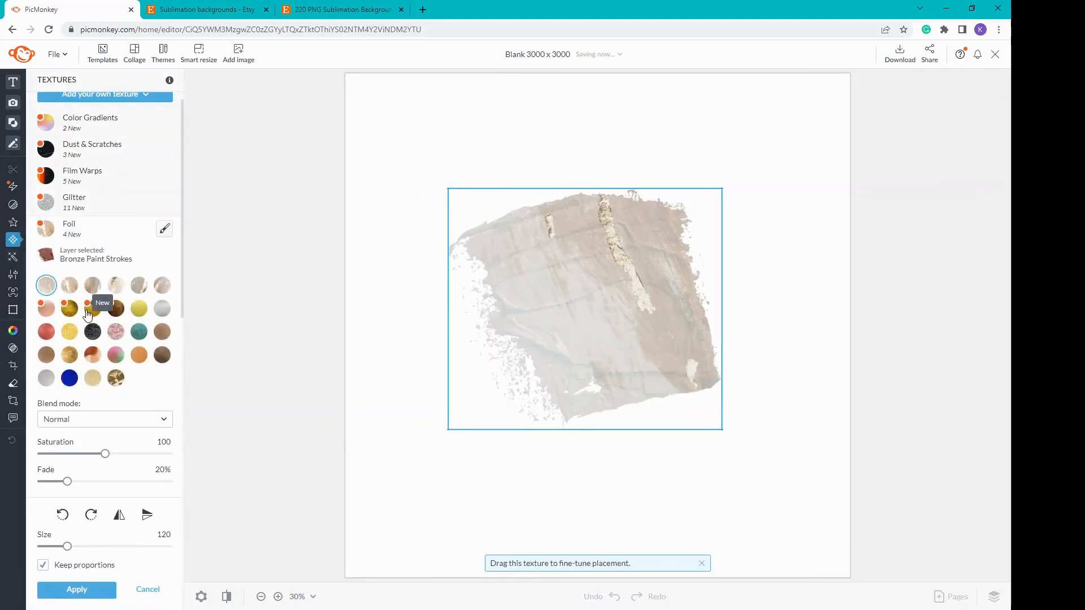
pyautogui.click(96, 334)
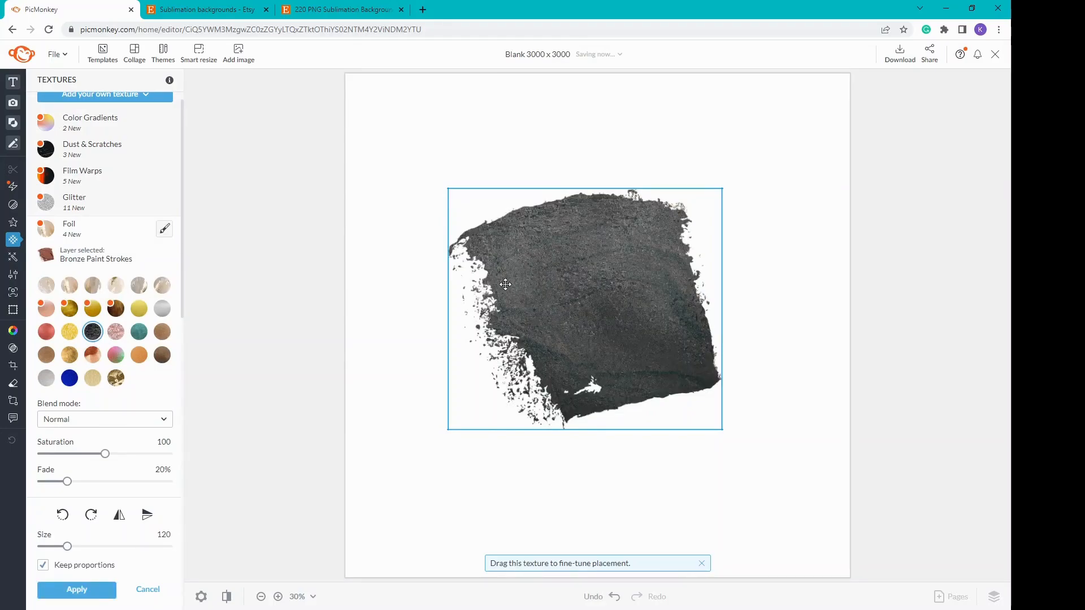
pyautogui.click(135, 337)
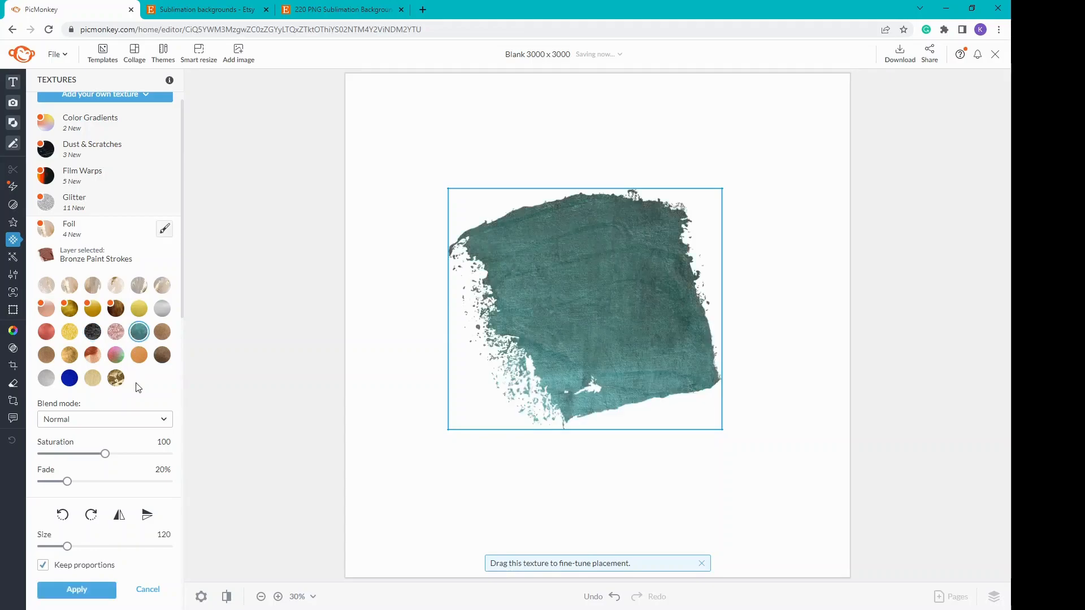
# Discard the Foil texture and apply the gold Glitter texture to the paint stroke.
pyautogui.click(81, 212)
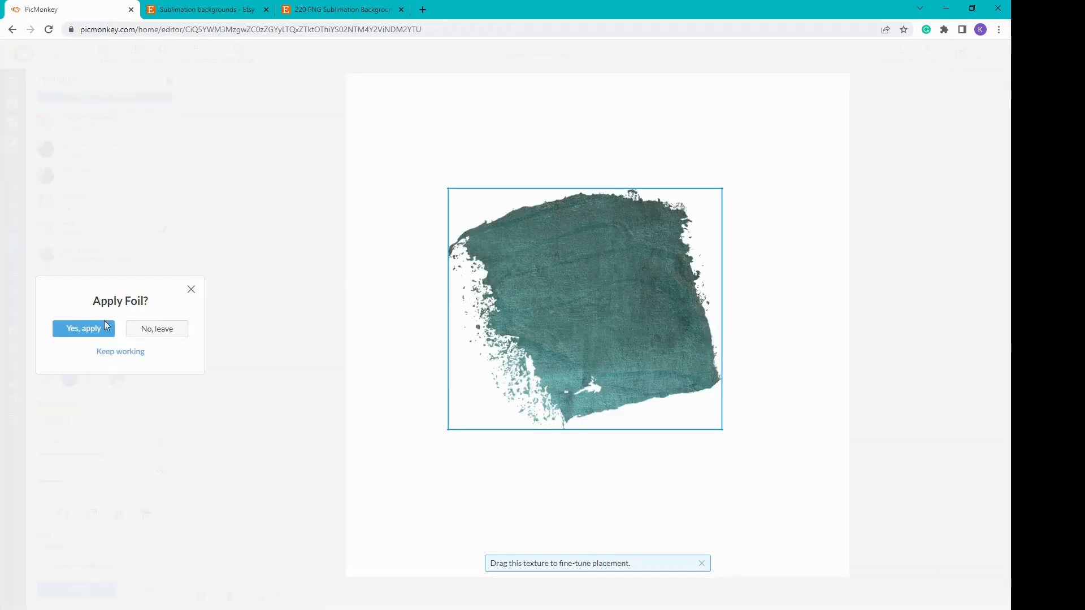
pyautogui.click(158, 334)
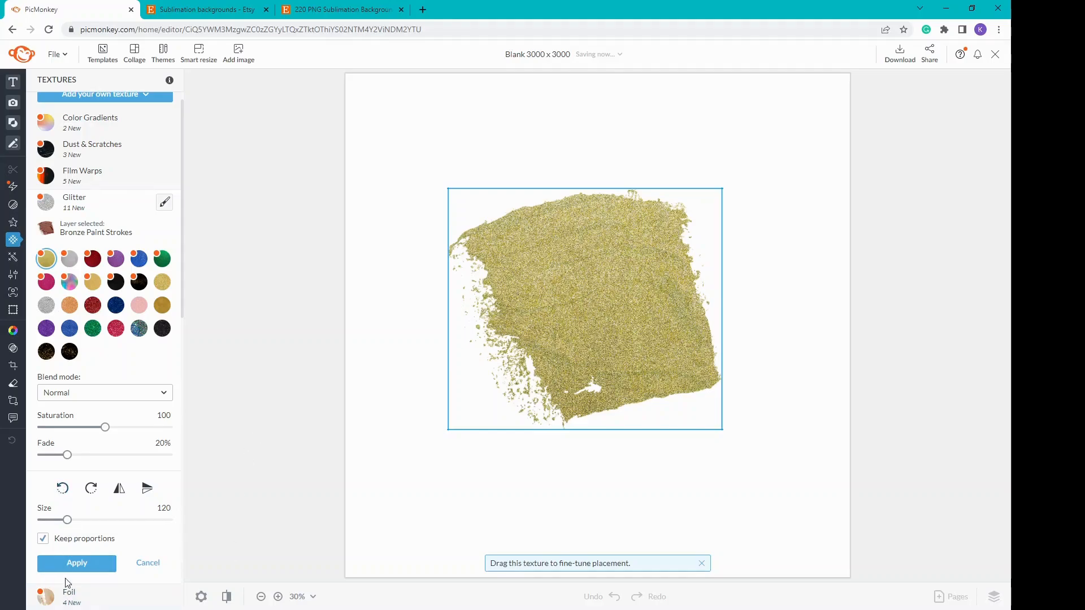
pyautogui.click(71, 566)
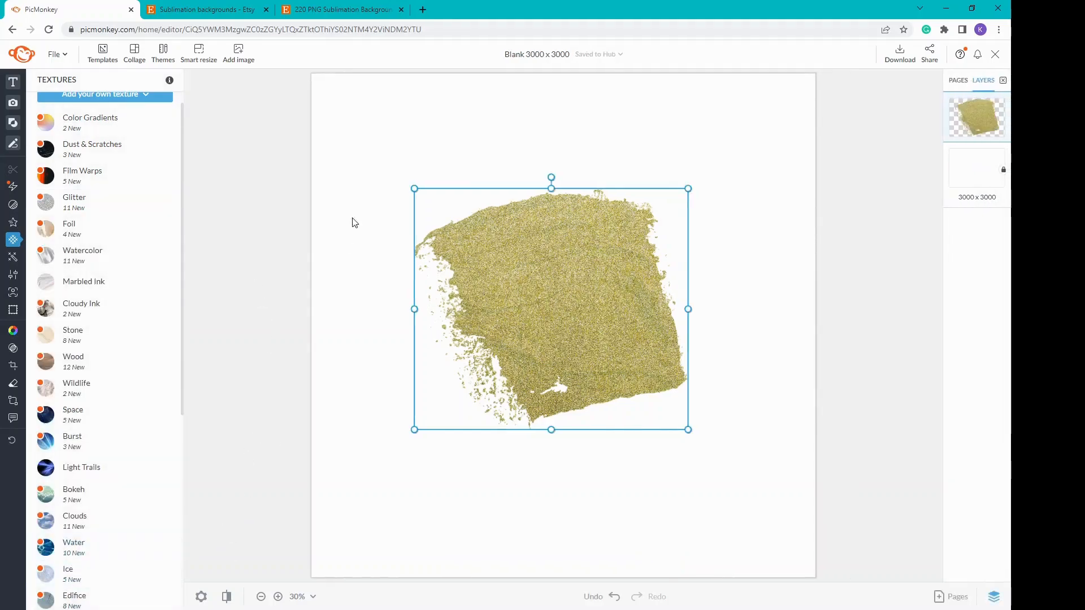
# Add the "Throw kindness around like confetti" text layout, shrink it and centre it over the glitter stroke.
pyautogui.click(20, 82)
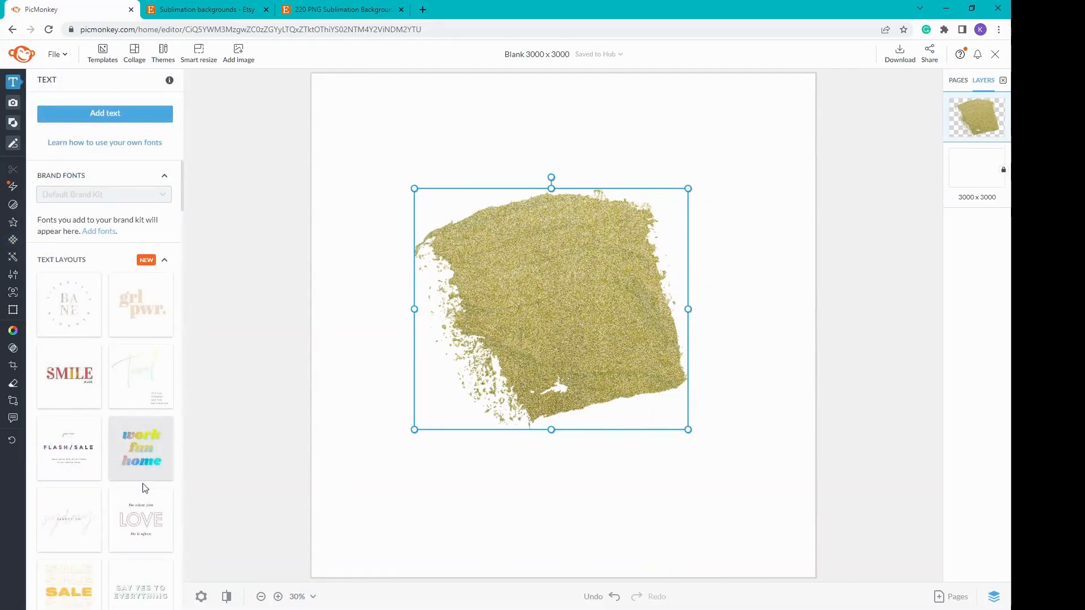
pyautogui.scroll(-4, 98, 517)
pyautogui.scroll(-2, 98, 517)
pyautogui.click(533, 453)
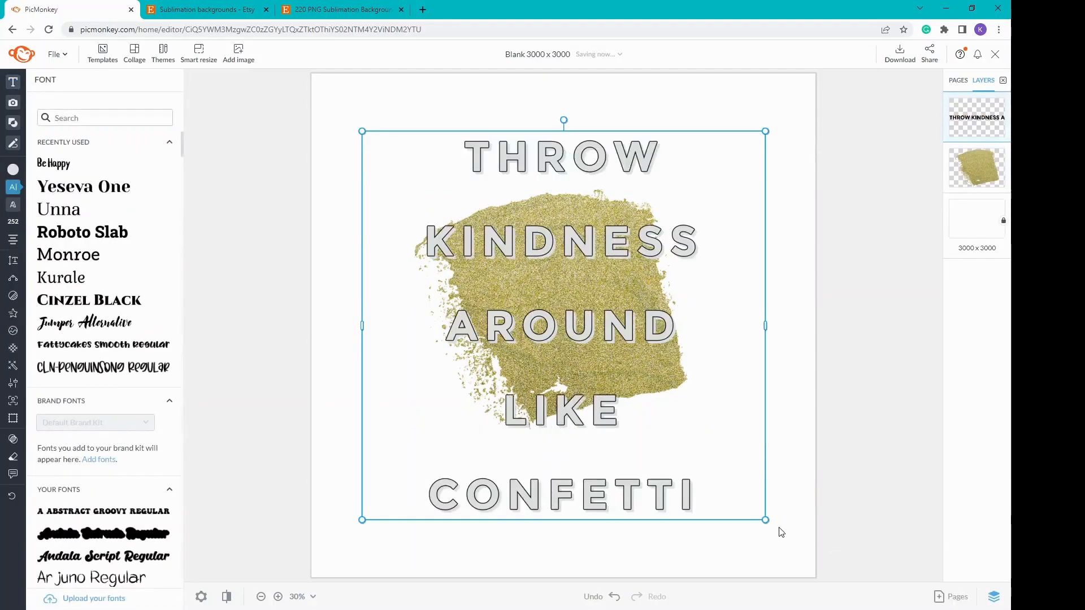
pyautogui.moveTo(765, 519)
pyautogui.mouseDown()
pyautogui.moveTo(615, 373)
pyautogui.moveTo(708, 437)
pyautogui.moveTo(676, 408)
pyautogui.mouseUp()
pyautogui.moveTo(612, 351); pyautogui.dragTo(616, 362)
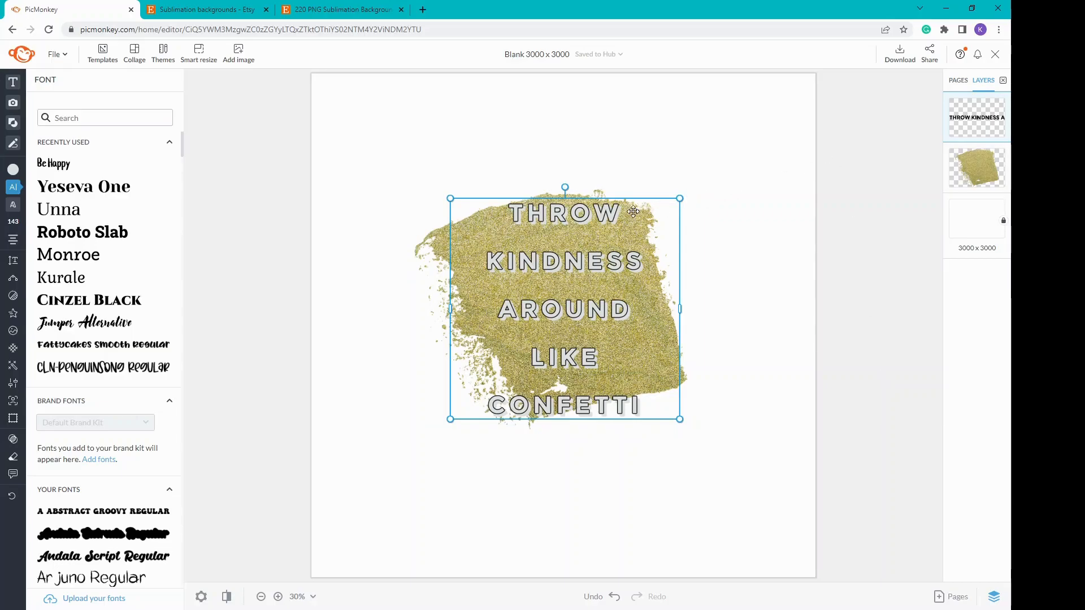
# Delete the text and the glitter paint stroke from the canvas.
pyautogui.press('Delete')
pyautogui.click(571, 316)
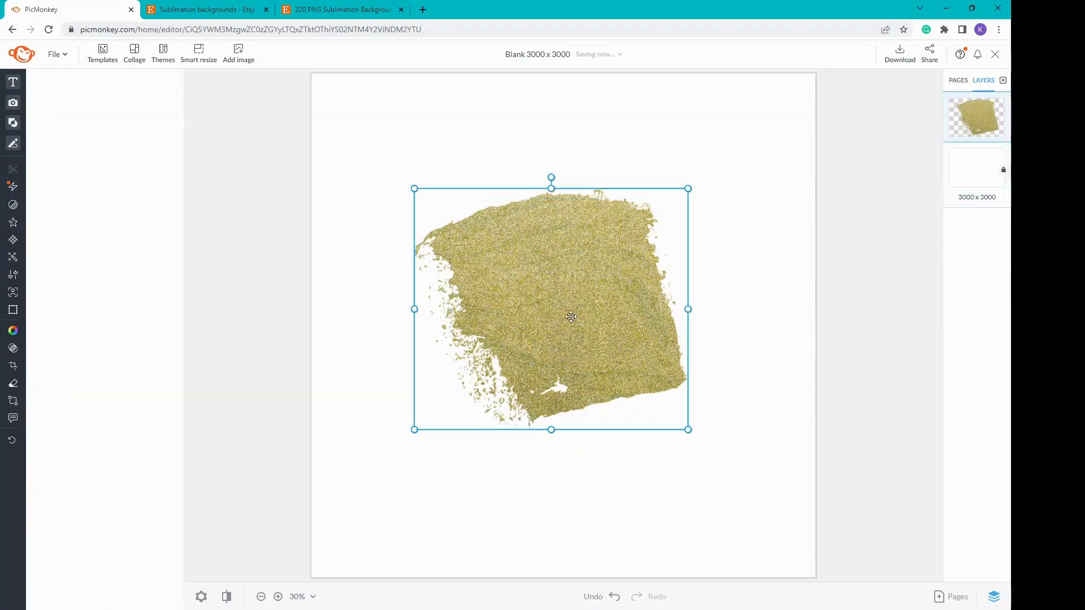
pyautogui.press('Delete')
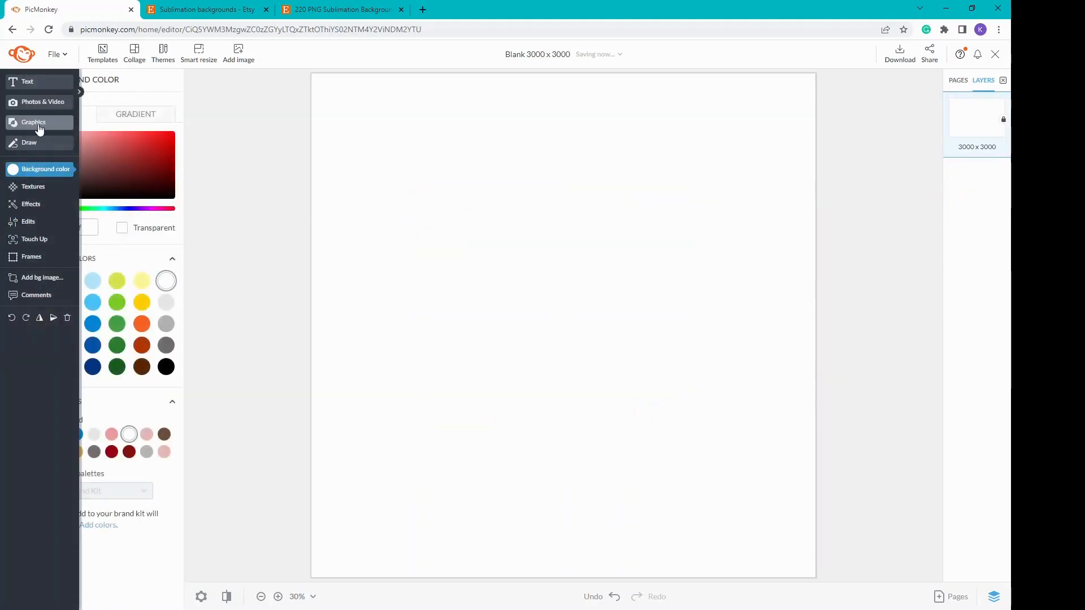
# Add two different dark green Dry Brush strokes from the Design graphics, placing the second just below the first.
pyautogui.click(38, 123)
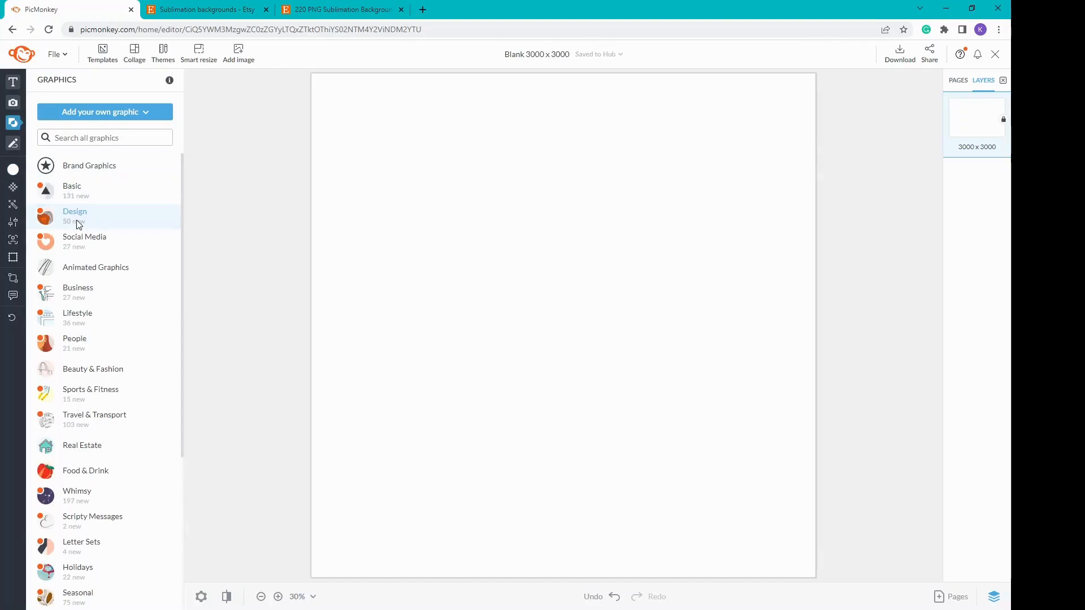
pyautogui.click(78, 221)
pyautogui.scroll(-3, 100, 317)
pyautogui.scroll(-5, 102, 320)
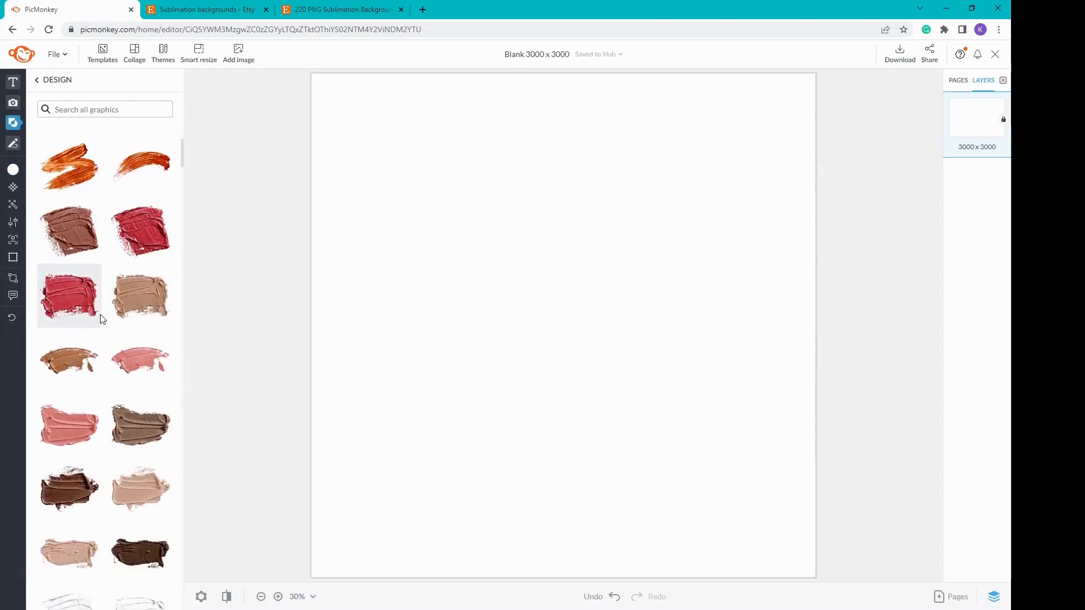
pyautogui.scroll(-6, 102, 319)
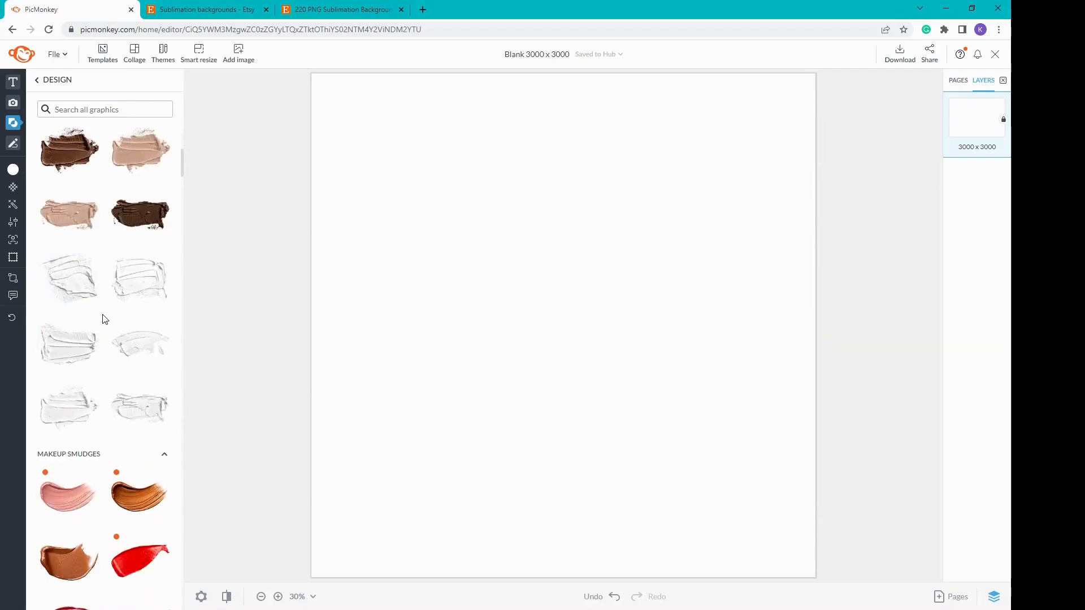
pyautogui.scroll(-8, 105, 319)
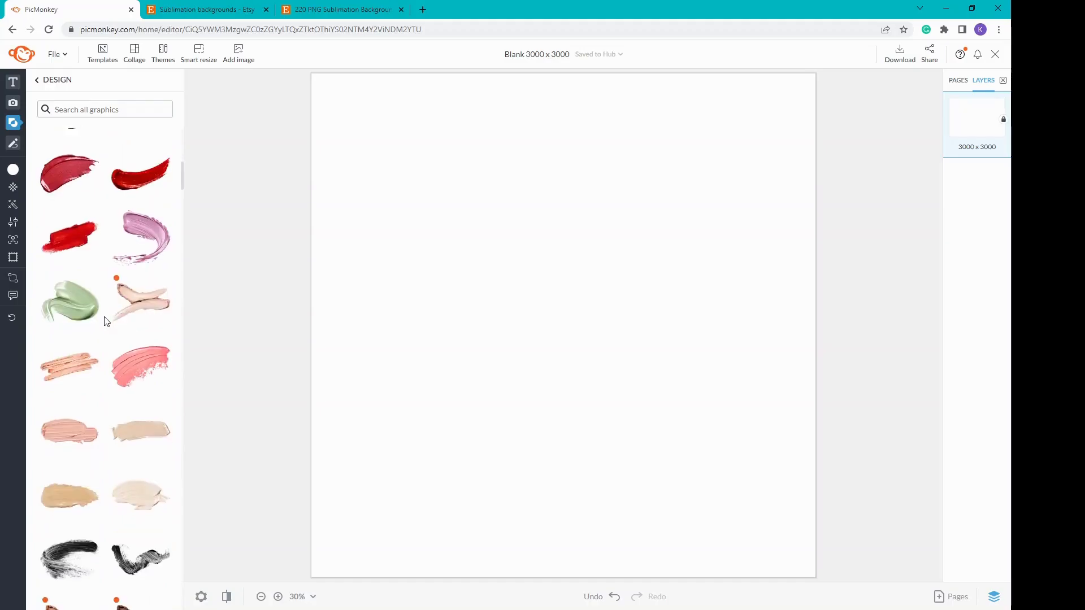
pyautogui.scroll(-15, 105, 320)
pyautogui.scroll(-6, 105, 320)
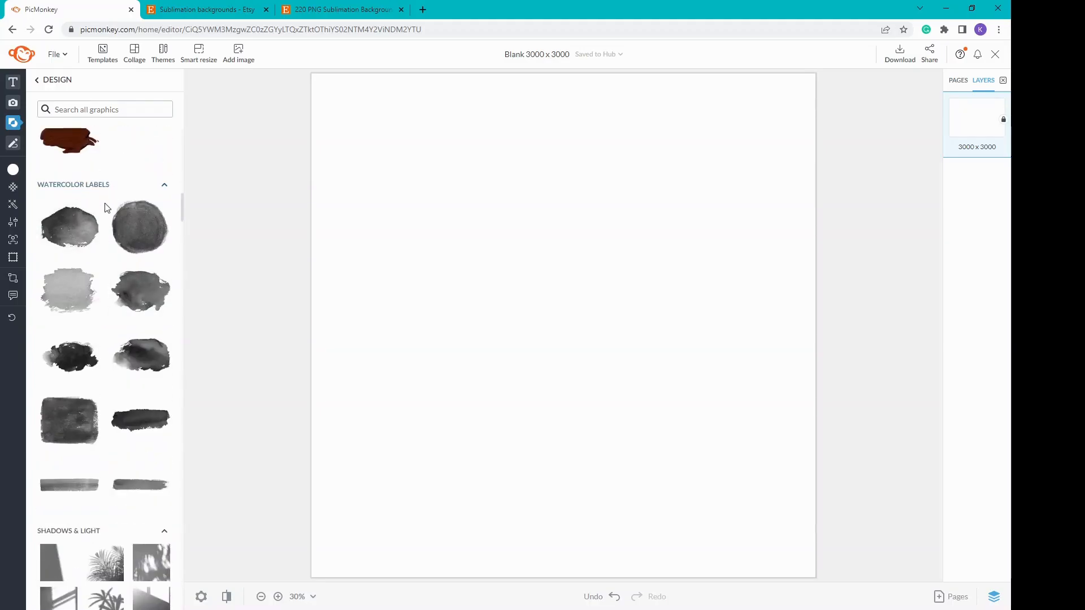
pyautogui.scroll(-5, 127, 358)
pyautogui.scroll(-10, 129, 362)
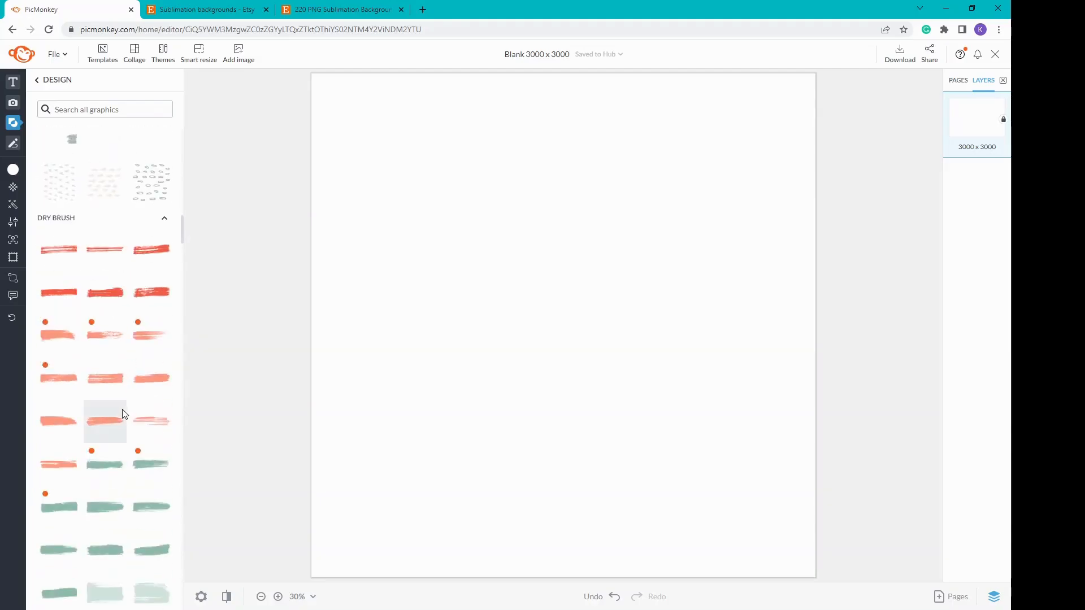
pyautogui.scroll(-2, 110, 441)
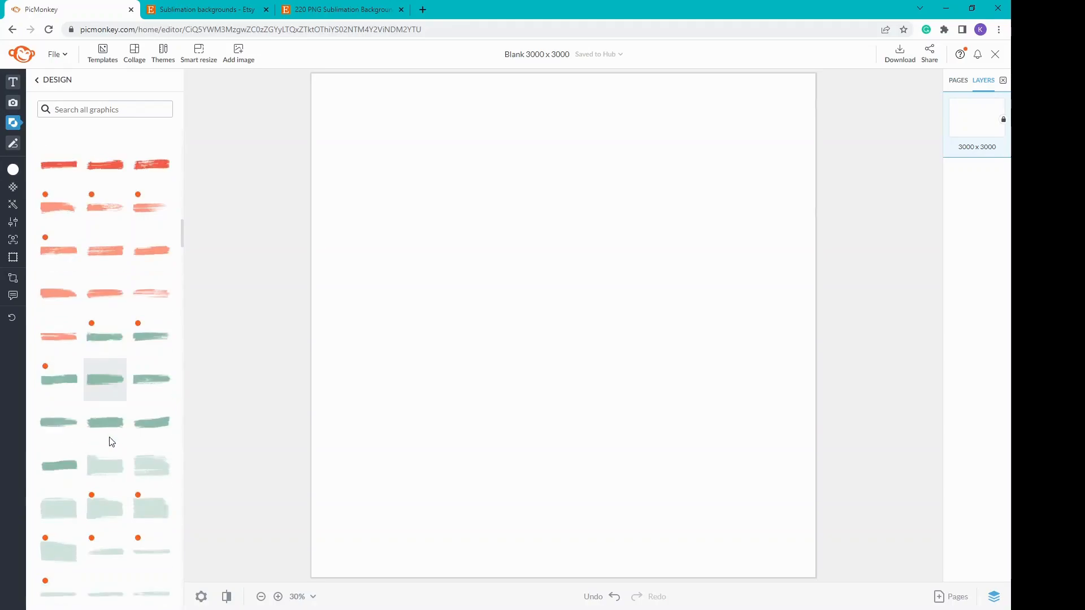
pyautogui.scroll(-2, 111, 442)
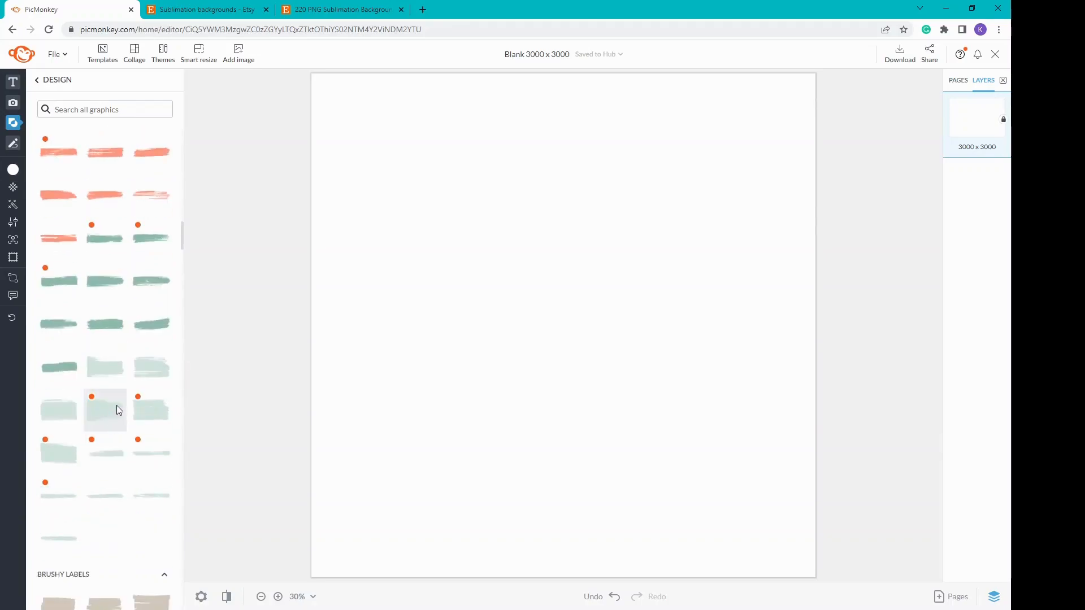
pyautogui.click(125, 331)
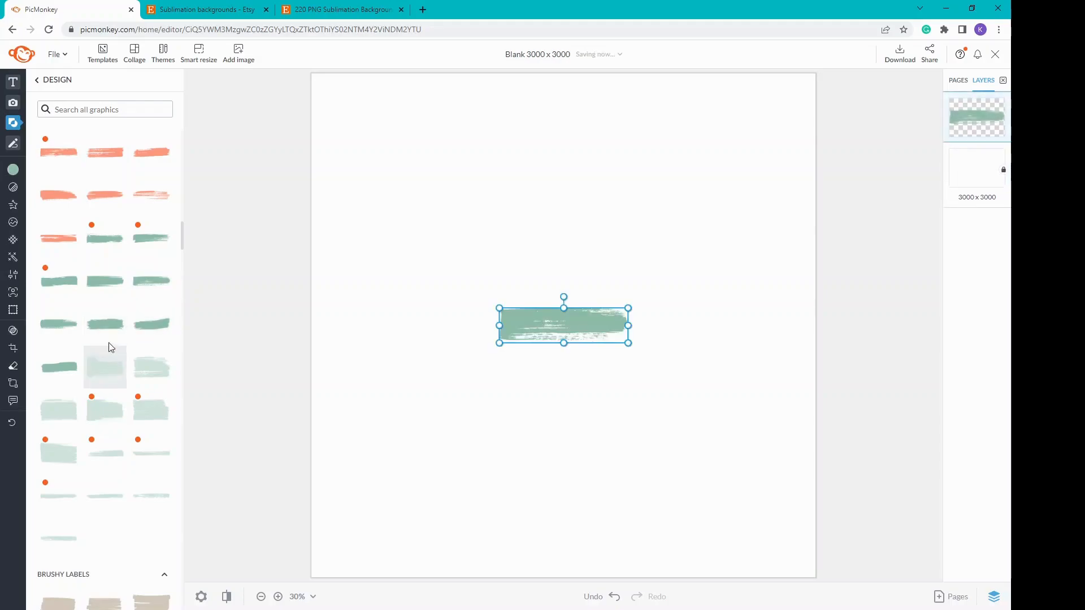
pyautogui.click(104, 326)
pyautogui.moveTo(557, 322); pyautogui.dragTo(557, 373)
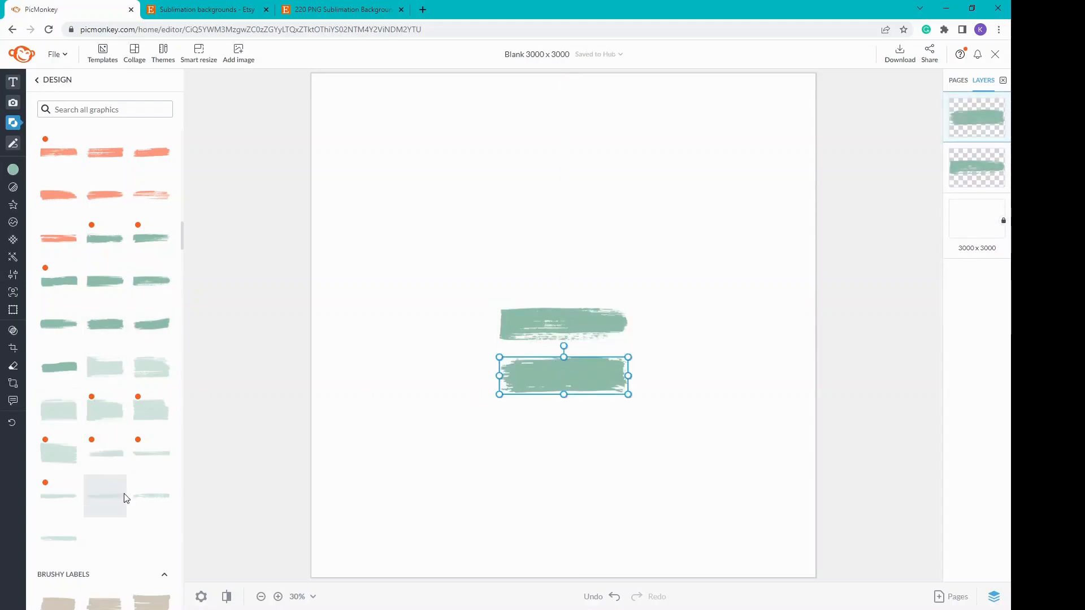
# Add a beige Brushy Labels block left of centre and overlap its top and bottom edges with the two green strokes.
pyautogui.scroll(-2, 107, 461)
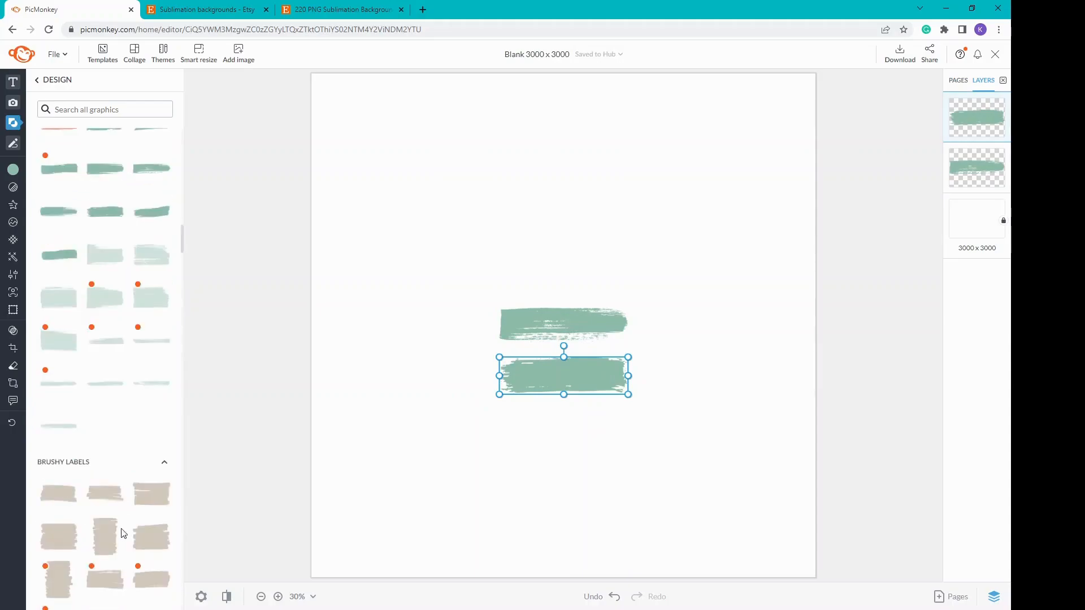
pyautogui.click(144, 494)
pyautogui.moveTo(591, 356); pyautogui.dragTo(462, 341)
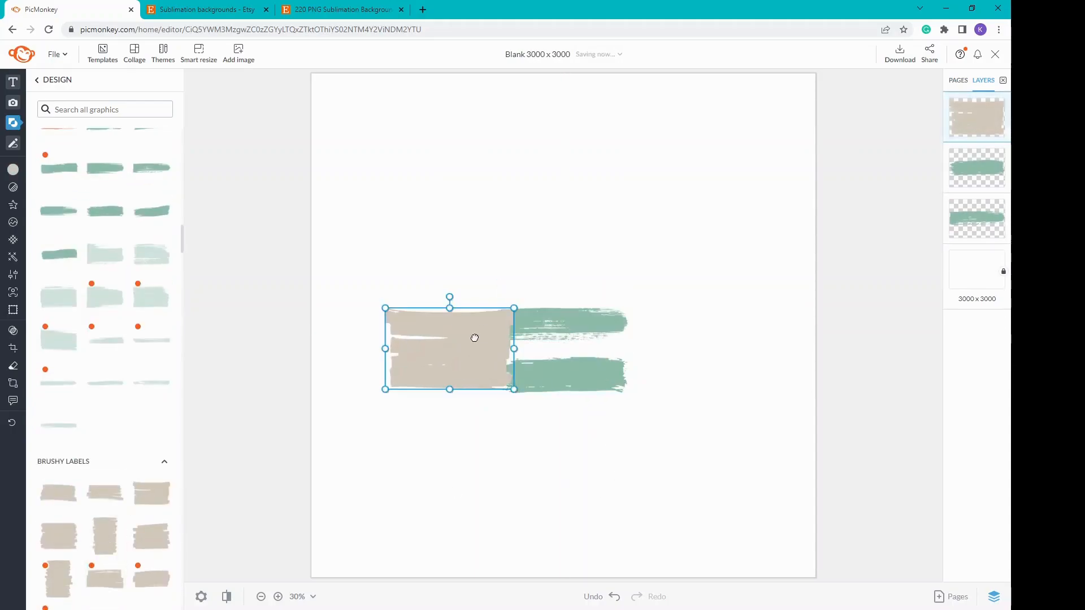
pyautogui.moveTo(561, 315)
pyautogui.mouseDown()
pyautogui.moveTo(496, 288)
pyautogui.moveTo(467, 311)
pyautogui.mouseUp()
pyautogui.click(533, 394)
pyautogui.moveTo(429, 408); pyautogui.dragTo(429, 402)
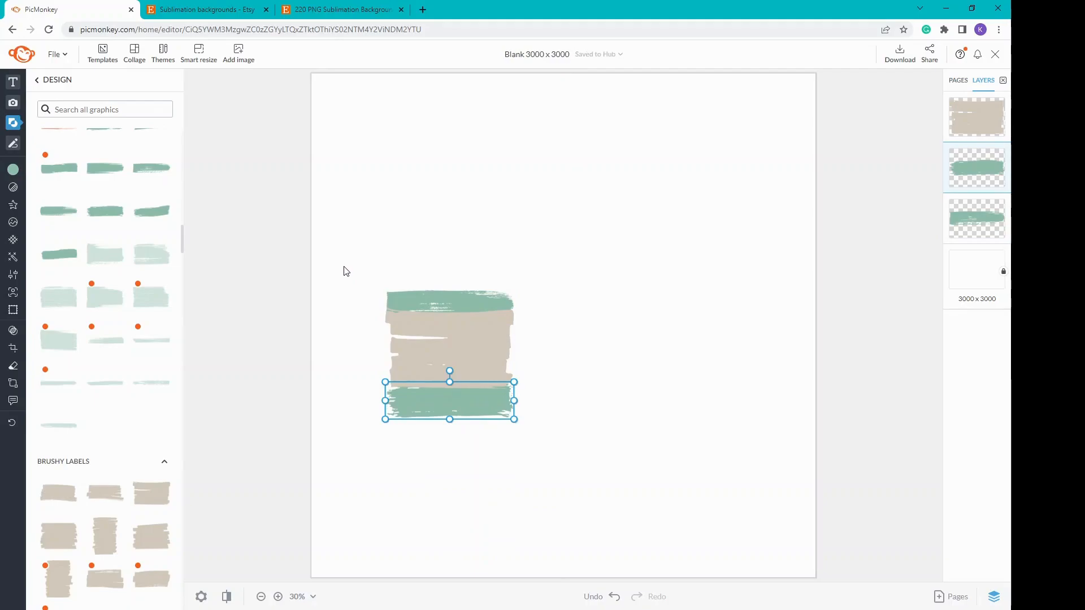
# Recolor the bottom stroke, the beige block and the top stroke to black #000000.
pyautogui.click(13, 171)
pyautogui.click(166, 366)
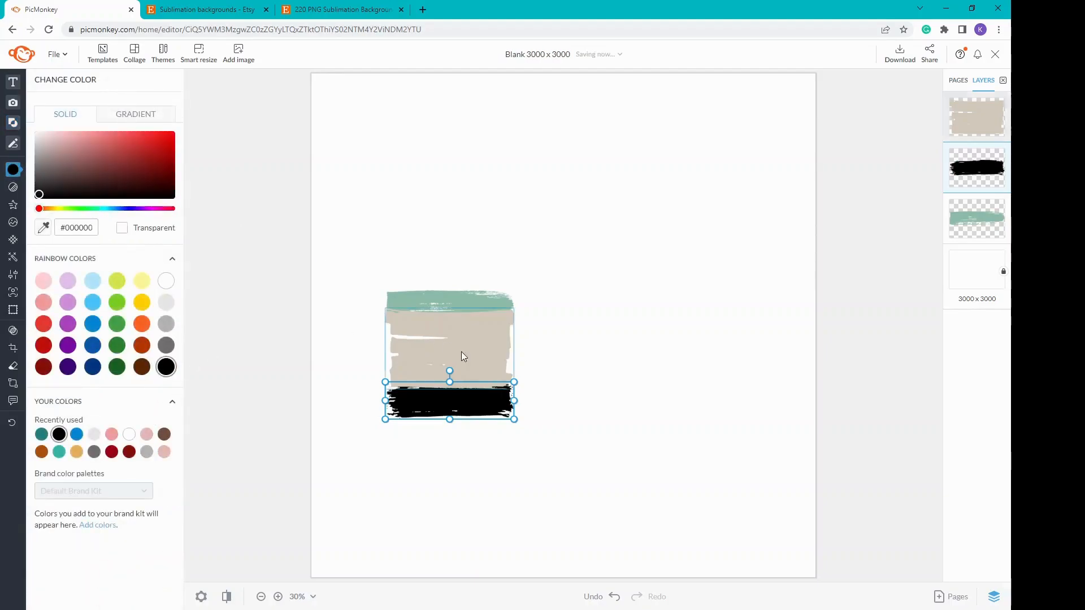
pyautogui.click(454, 347)
pyautogui.click(165, 368)
pyautogui.click(483, 300)
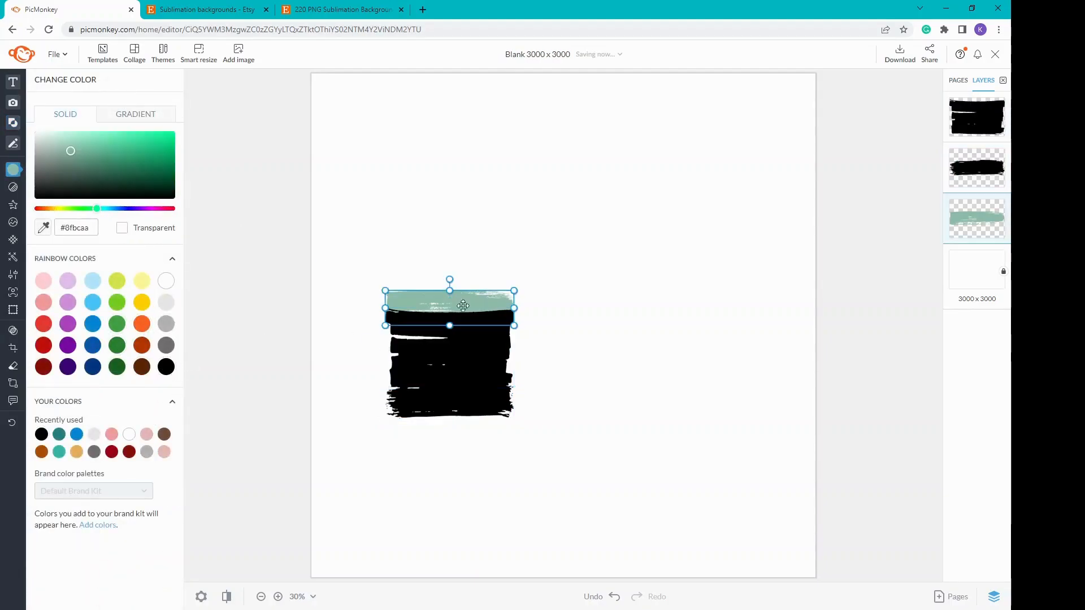
pyautogui.click(167, 368)
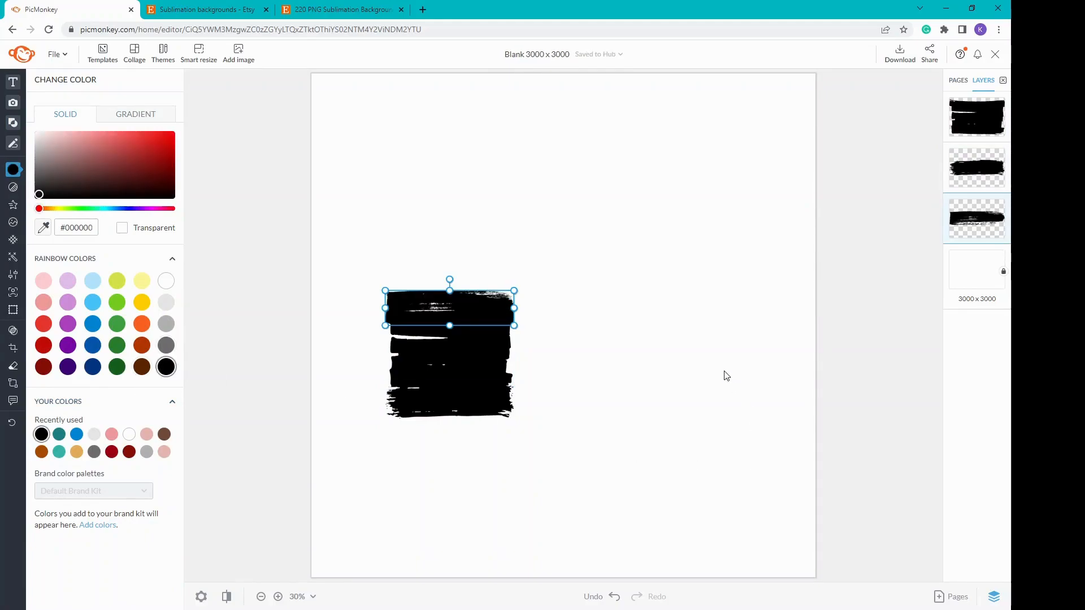
# Group the three black brush layers, then move the group to the canvas's upper-left corner and enlarge it.
pyautogui.click(668, 498)
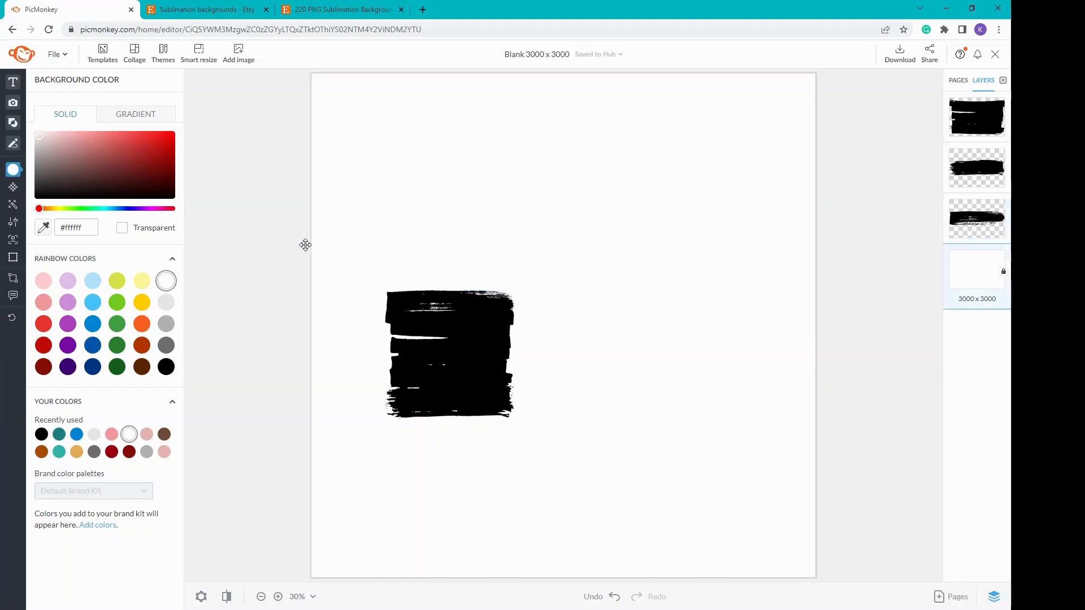
pyautogui.moveTo(303, 228)
pyautogui.mouseDown()
pyautogui.moveTo(449, 434)
pyautogui.moveTo(546, 452)
pyautogui.mouseUp()
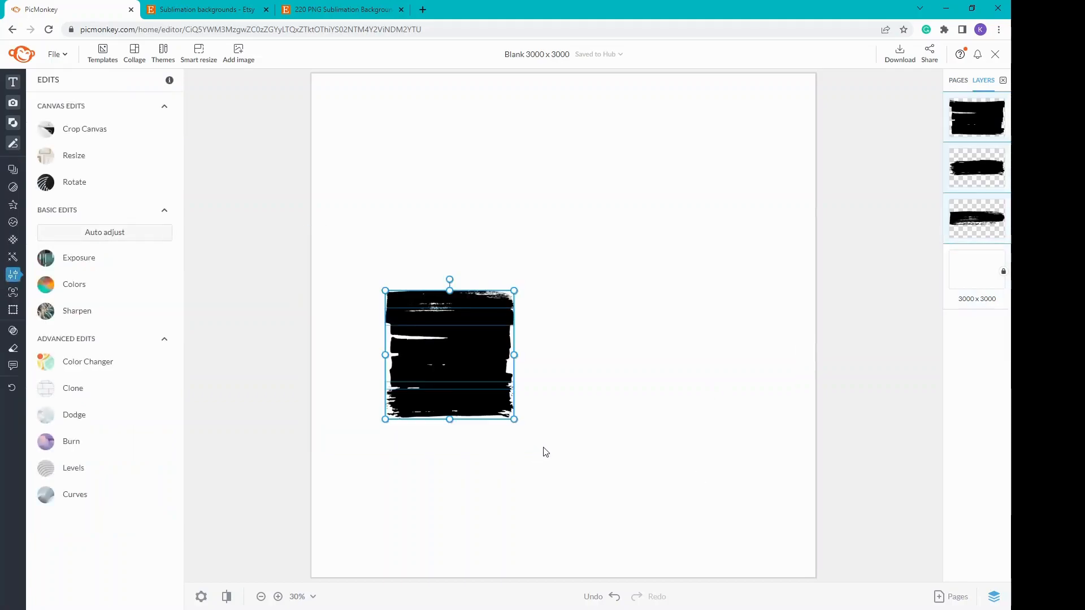
pyautogui.click(15, 173)
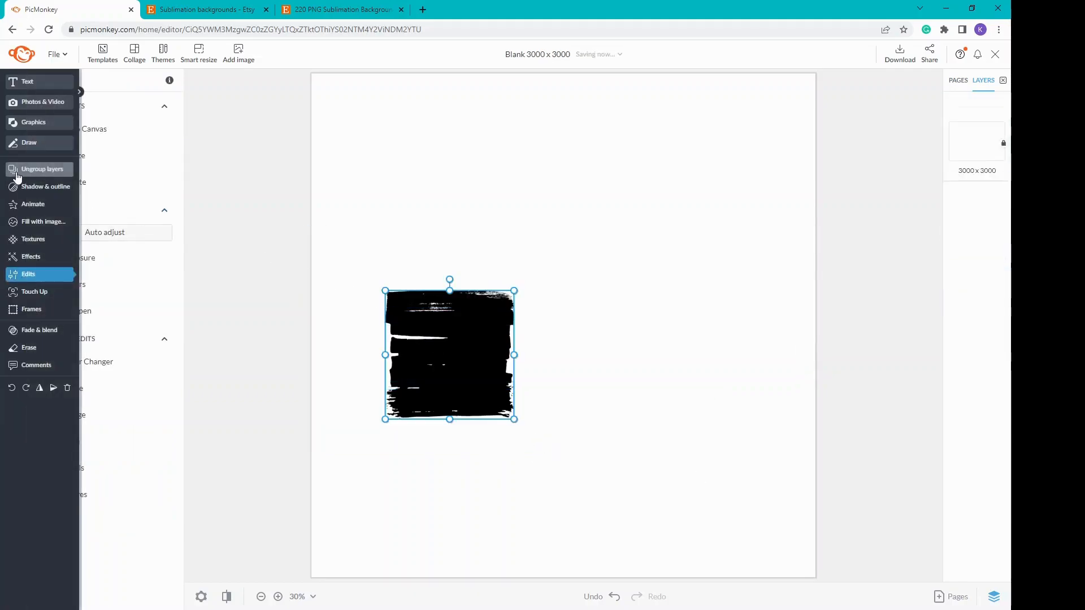
pyautogui.moveTo(443, 346)
pyautogui.mouseDown()
pyautogui.moveTo(389, 215)
pyautogui.moveTo(390, 179)
pyautogui.mouseUp()
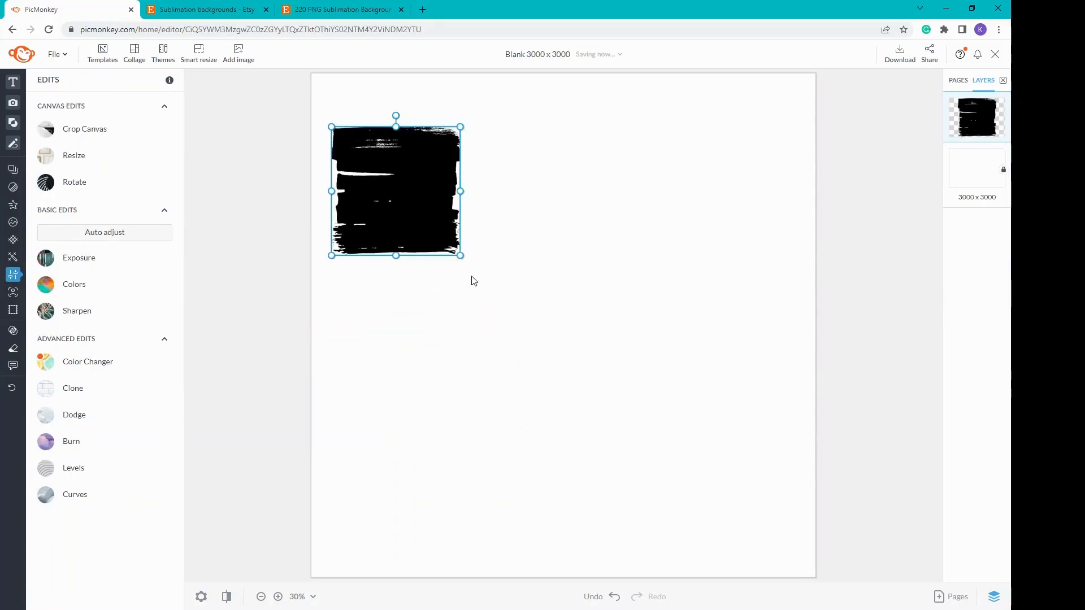
pyautogui.moveTo(460, 254); pyautogui.dragTo(502, 307)
pyautogui.moveTo(437, 241); pyautogui.dragTo(440, 214)
# Apply the rainbow Color Gradients texture to the grouped brush block with Fade 20% and Size 120.
pyautogui.moveTo(7, 235)
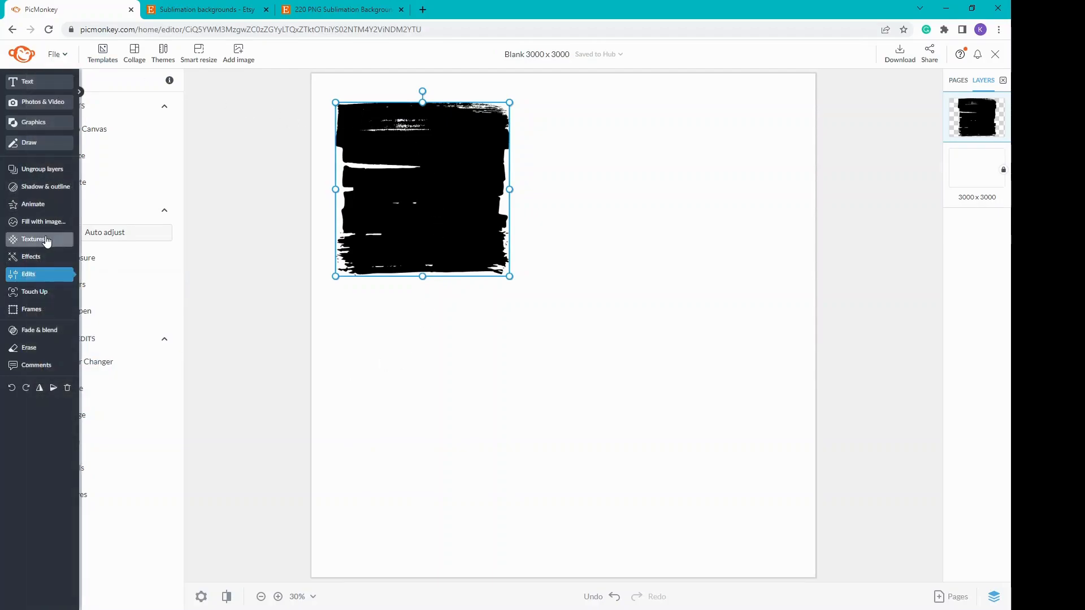
pyautogui.click(45, 238)
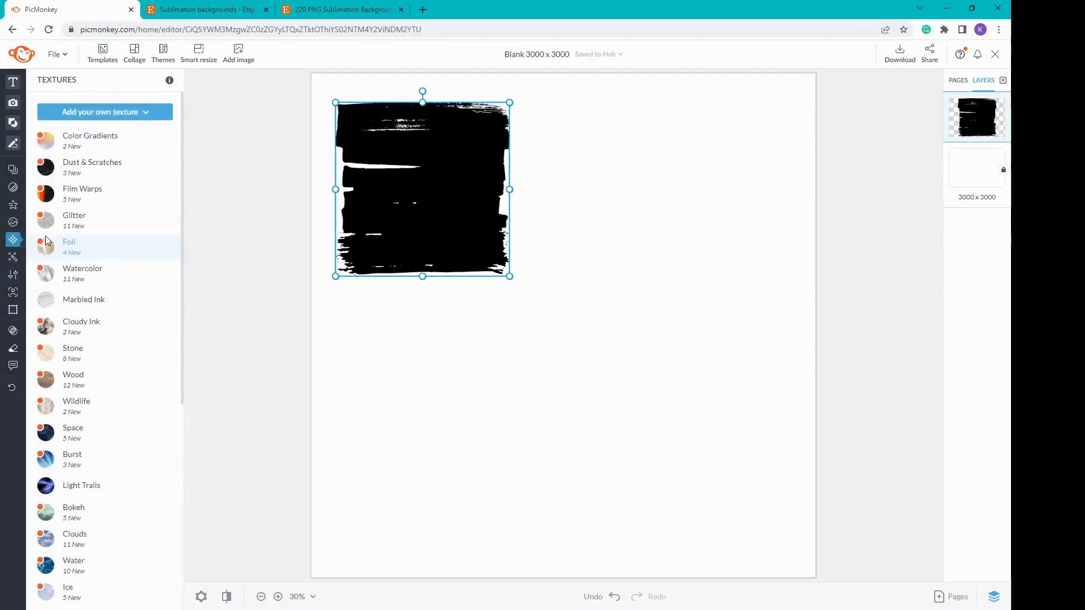
pyautogui.click(99, 144)
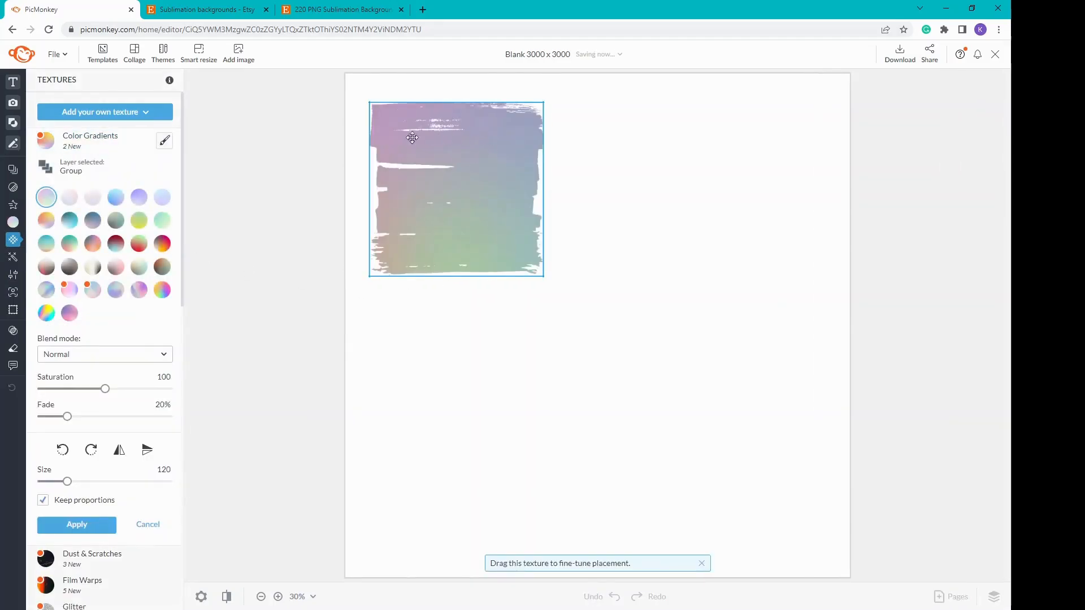
pyautogui.click(162, 290)
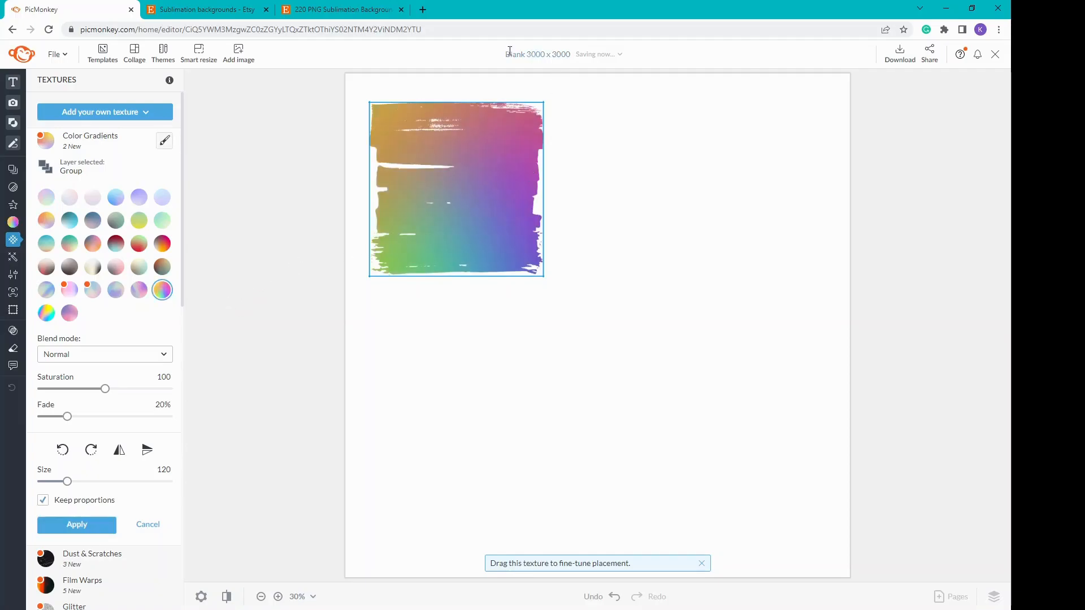
pyautogui.click(61, 526)
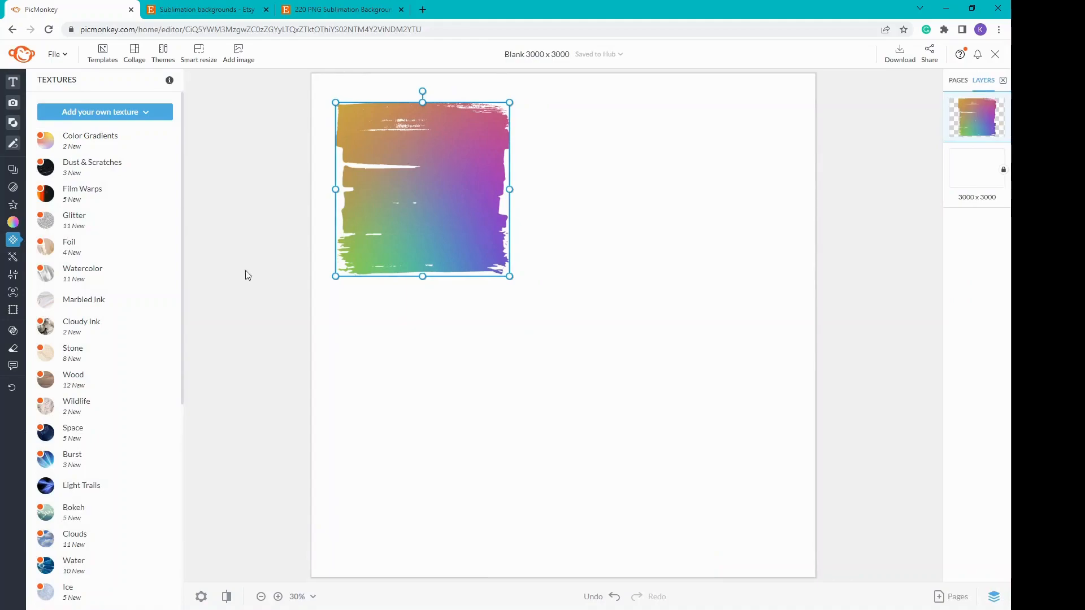
# Add a dark, cloud-shaped Watercolor Labels graphic from Design, enlarge it and place it beside the rainbow block.
pyautogui.moveTo(13, 143)
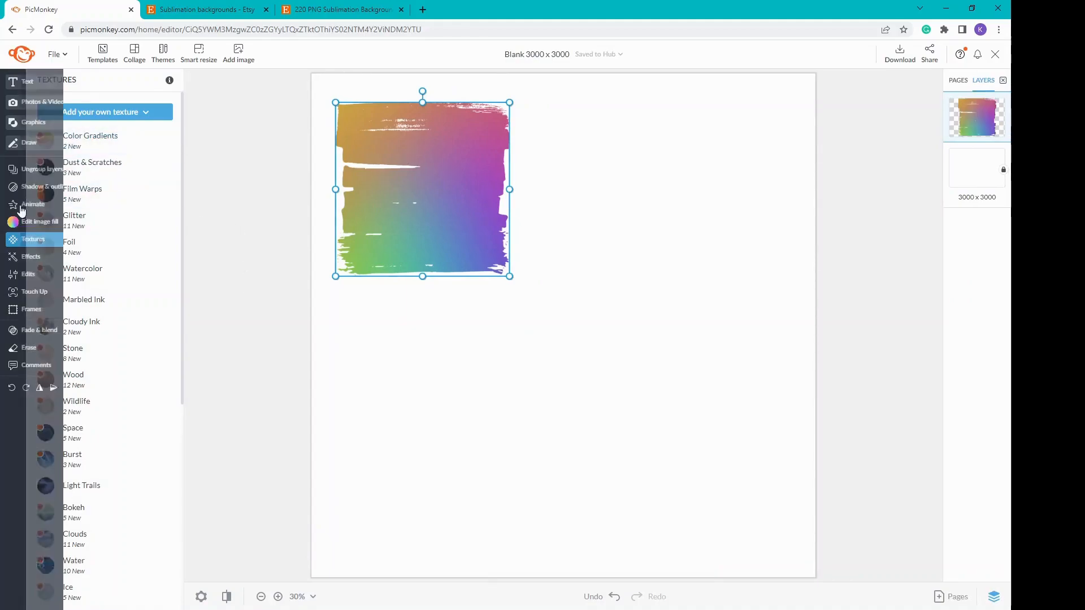
pyautogui.click(42, 123)
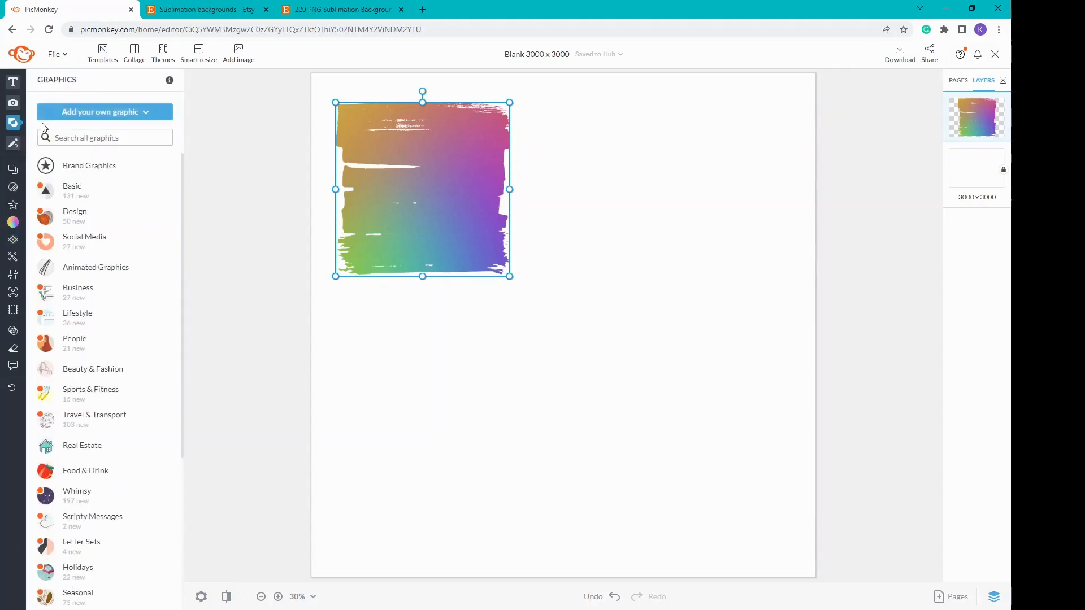
pyautogui.click(85, 213)
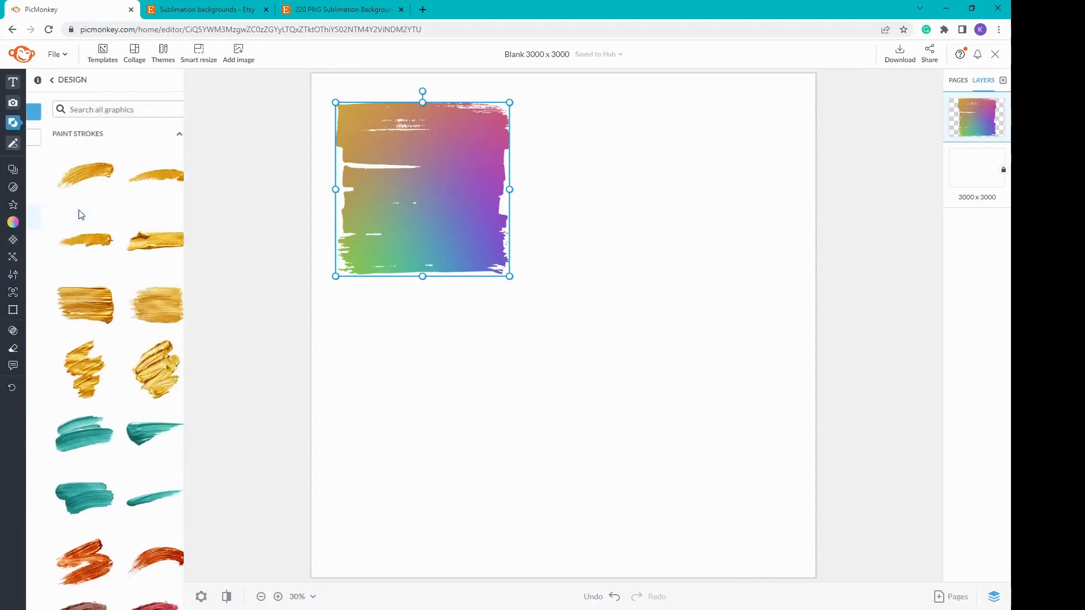
pyautogui.scroll(-8, 111, 407)
pyautogui.scroll(-15, 111, 413)
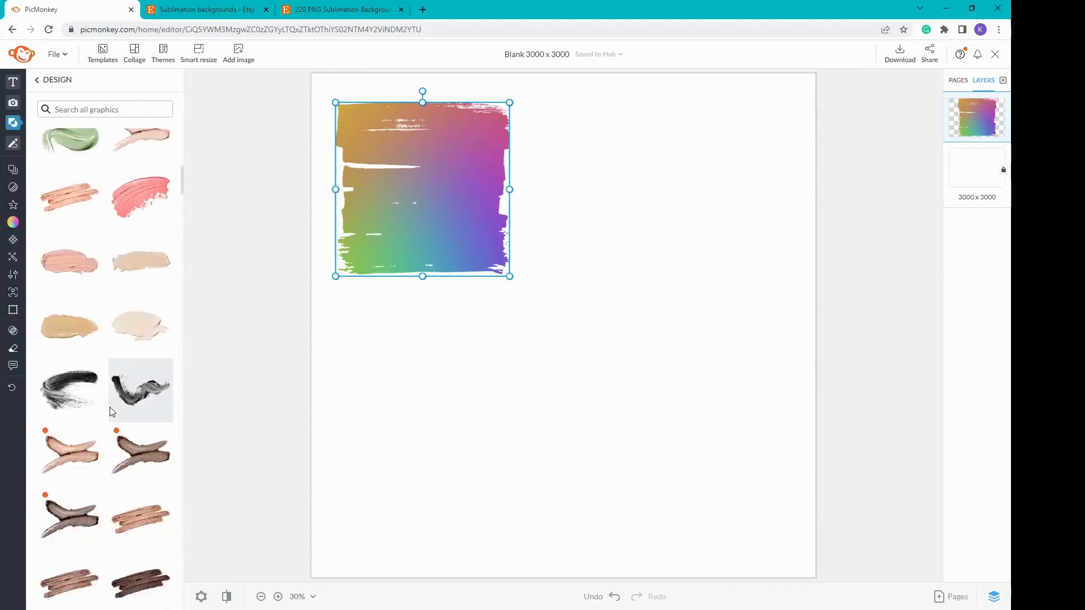
pyautogui.scroll(-9, 109, 410)
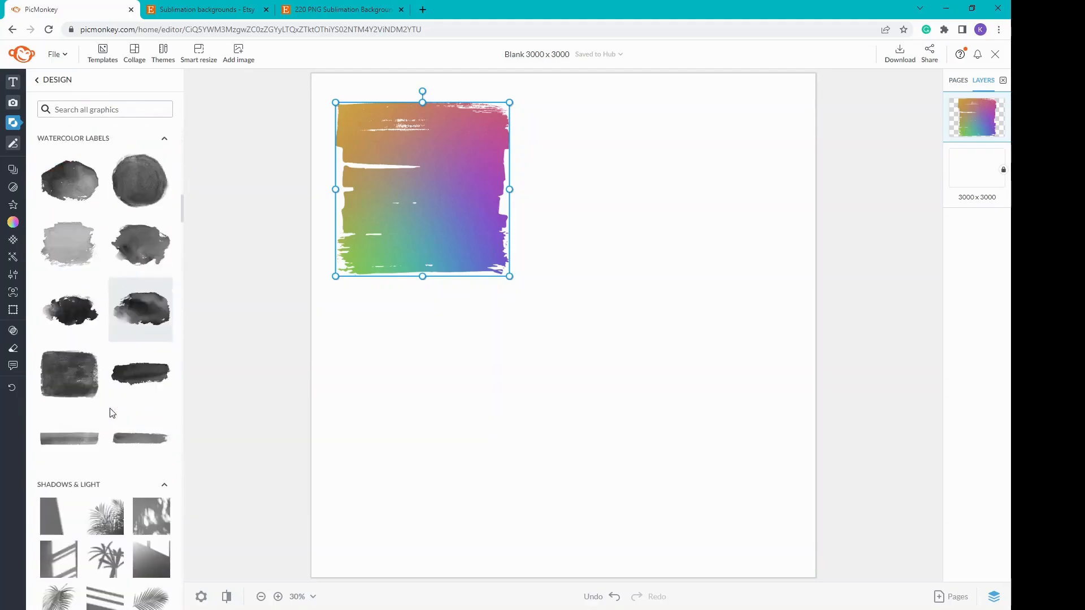
pyautogui.click(124, 242)
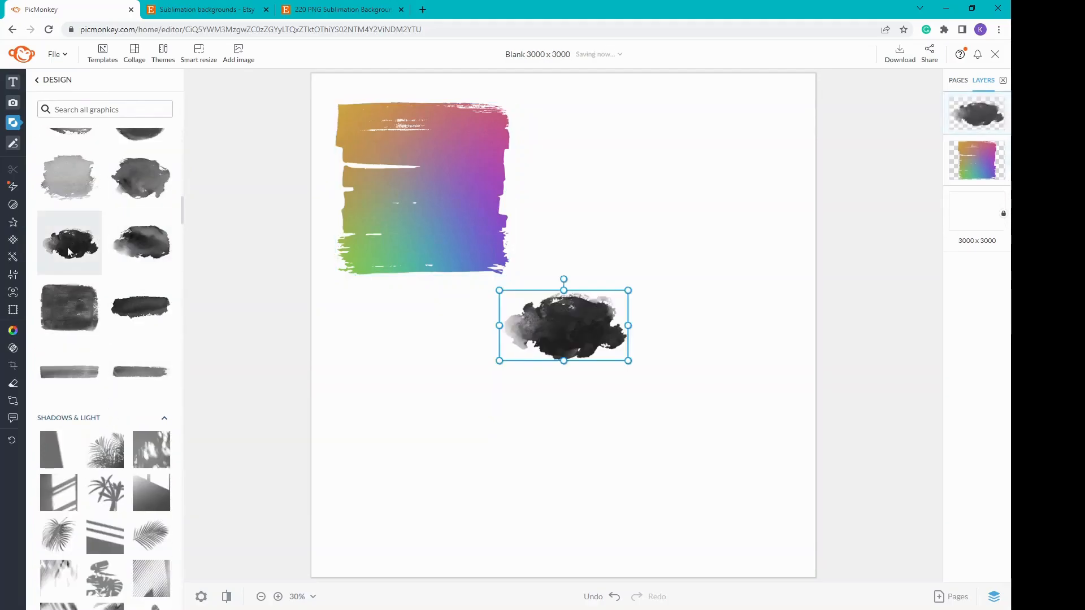
pyautogui.moveTo(630, 370); pyautogui.dragTo(780, 446)
pyautogui.moveTo(672, 390); pyautogui.dragTo(680, 221)
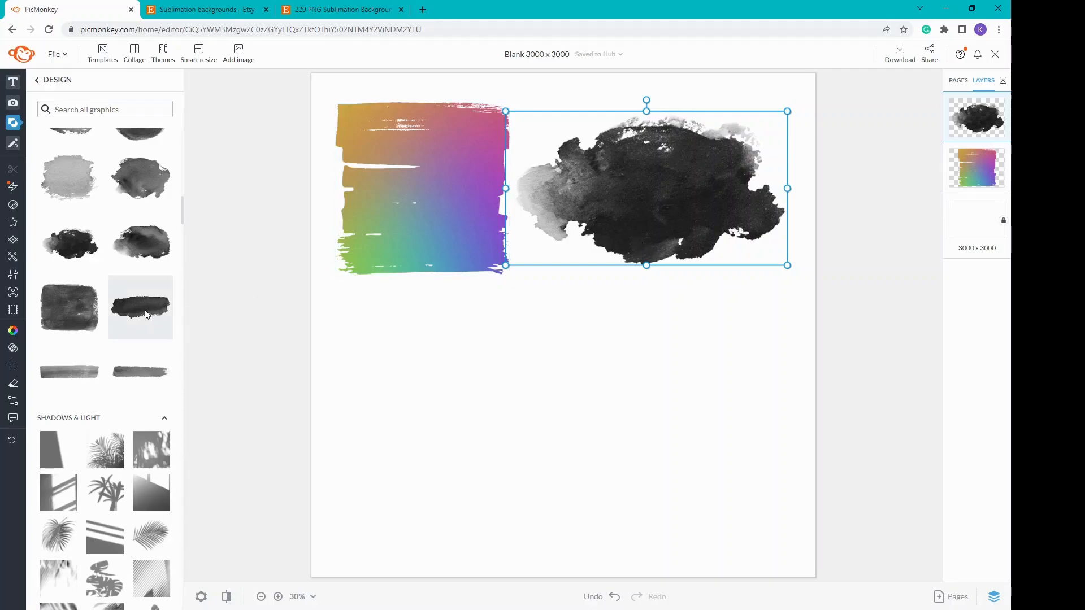
# Add the long dark watercolor stroke, enlarge and tilt it, and lay it over the lower part of the watercolor blob.
pyautogui.moveTo(579, 321); pyautogui.dragTo(668, 235)
pyautogui.moveTo(593, 269)
pyautogui.mouseDown()
pyautogui.moveTo(537, 311)
pyautogui.moveTo(528, 291)
pyautogui.mouseUp()
pyautogui.moveTo(632, 250)
pyautogui.mouseDown()
pyautogui.moveTo(673, 238)
pyautogui.moveTo(696, 256)
pyautogui.mouseUp()
pyautogui.moveTo(671, 201); pyautogui.dragTo(662, 202)
pyautogui.moveTo(735, 276)
pyautogui.mouseDown()
pyautogui.moveTo(743, 240)
pyautogui.moveTo(754, 255)
pyautogui.mouseUp()
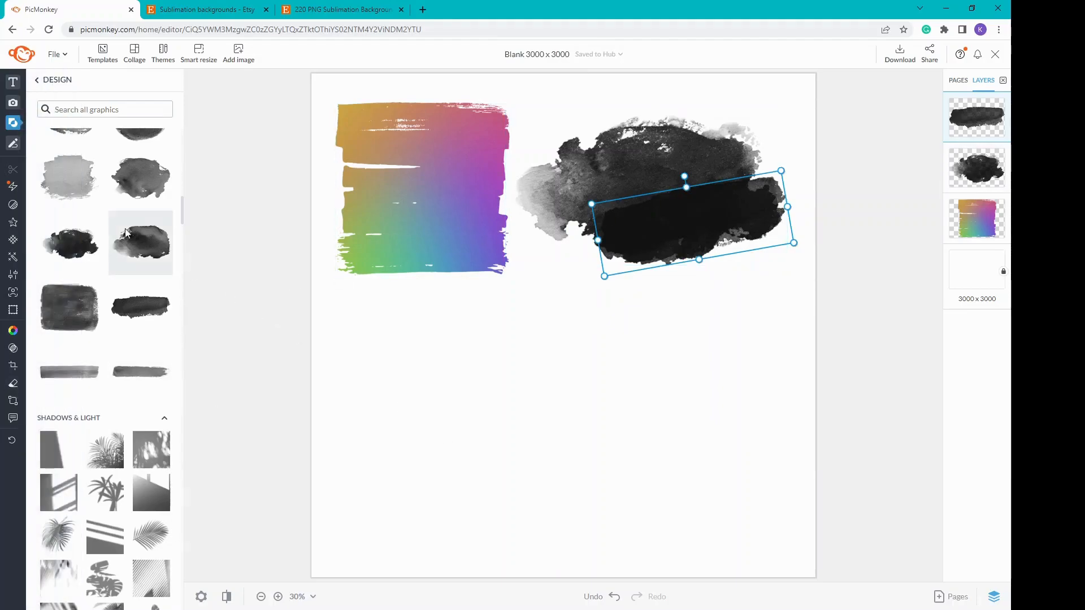
# Add another dark watercolor blob, turn it nearly upside down, enlarge it and fit it over the upper part of the first blob.
pyautogui.click(154, 258)
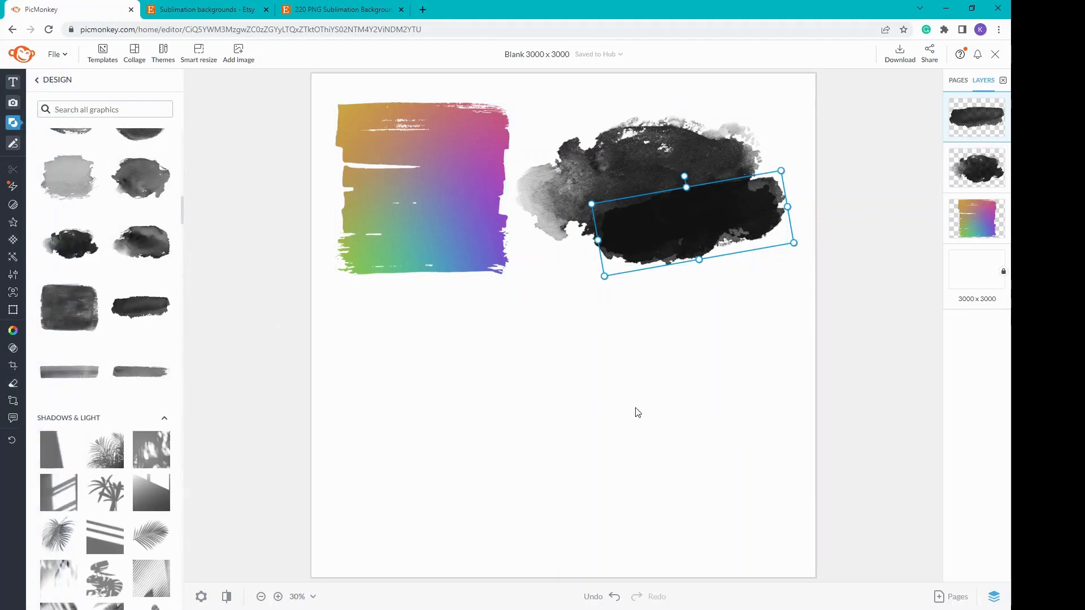
pyautogui.moveTo(604, 350); pyautogui.dragTo(653, 145)
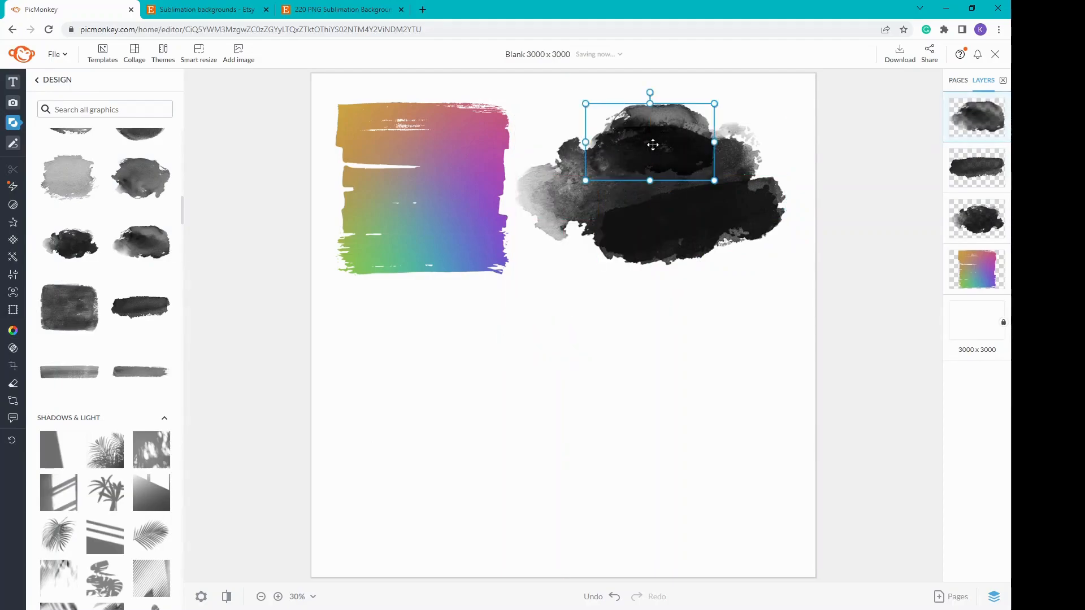
pyautogui.moveTo(639, 97); pyautogui.dragTo(675, 395)
pyautogui.moveTo(647, 145); pyautogui.dragTo(786, 134)
pyautogui.moveTo(693, 163); pyautogui.dragTo(695, 163)
pyautogui.click(600, 279)
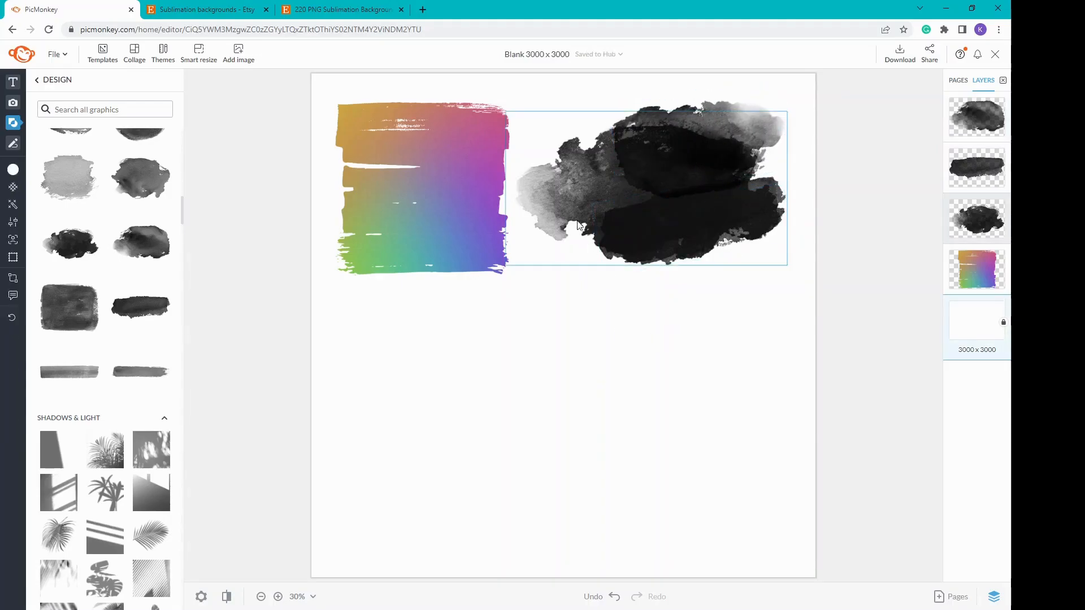
# Select the three watercolor layers and group them.
pyautogui.click(976, 110)
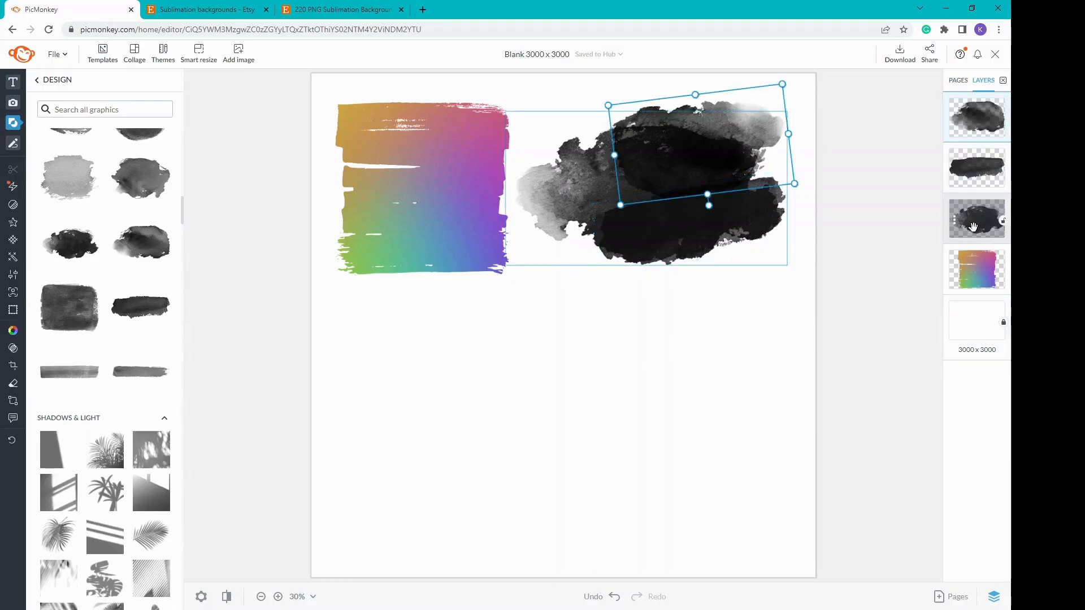
pyautogui.keyDown('shift'); pyautogui.click(973, 226); pyautogui.keyUp('shift')
pyautogui.moveTo(11, 128)
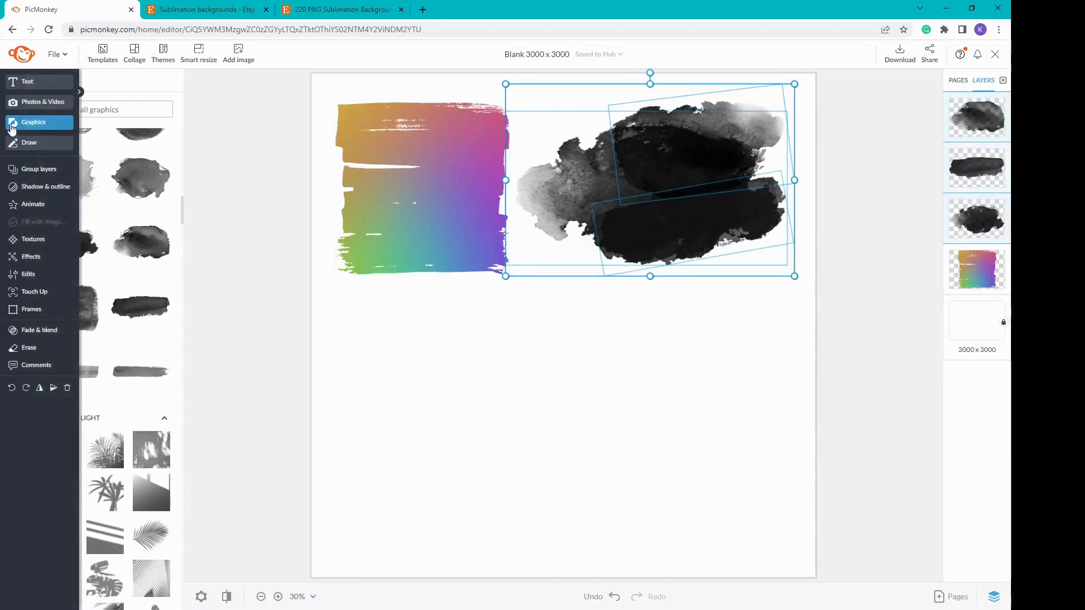
pyautogui.click(51, 169)
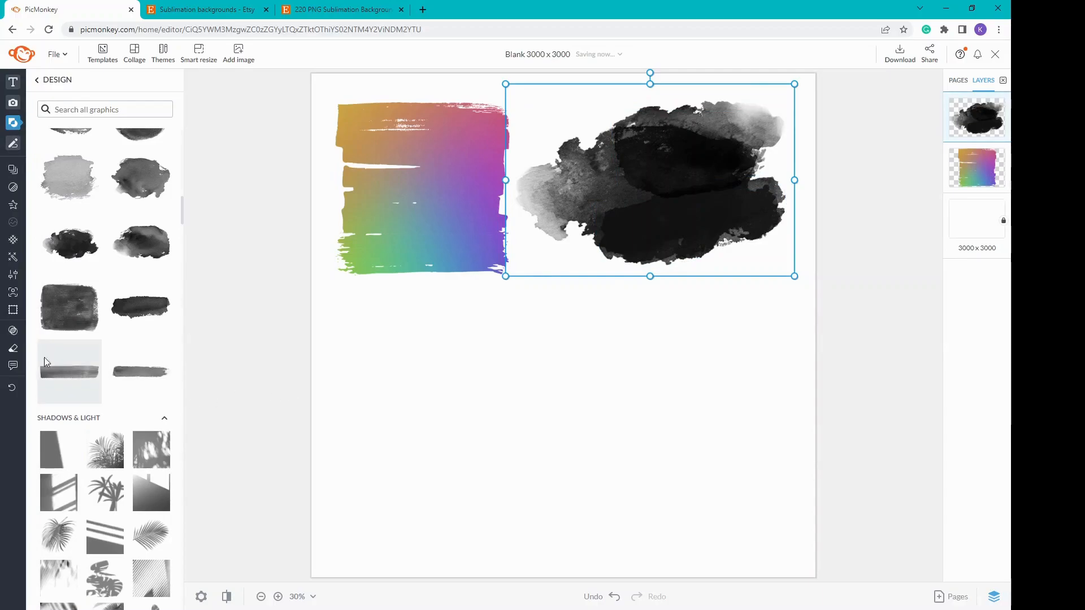
# Apply a pink-purple Clouds texture to the watercolor group with Fade 0% and Size 128, and nudge the group slightly to the right.
pyautogui.click(22, 241)
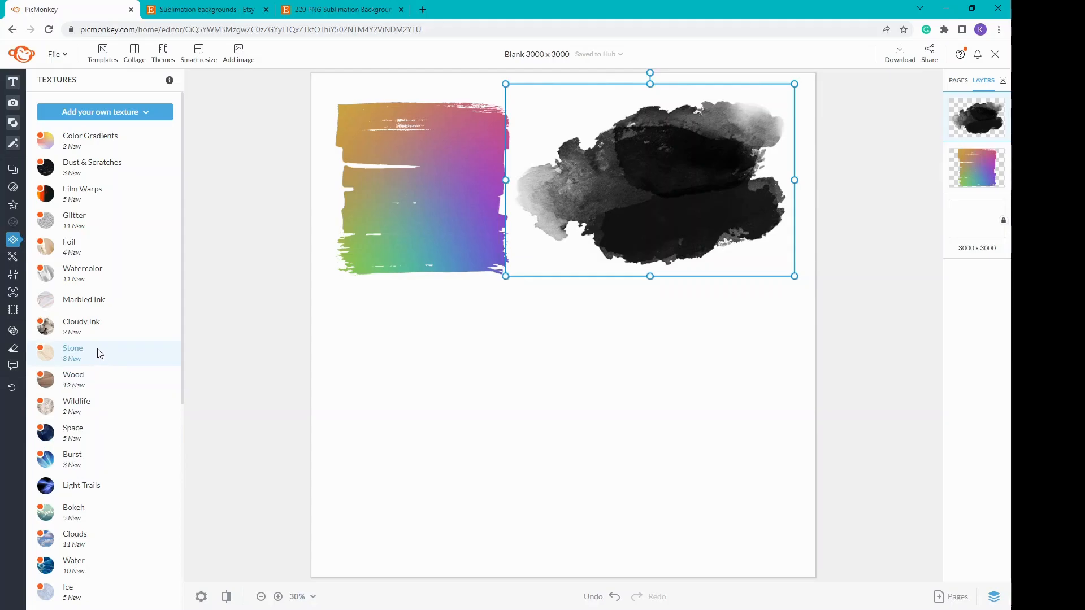
pyautogui.click(74, 534)
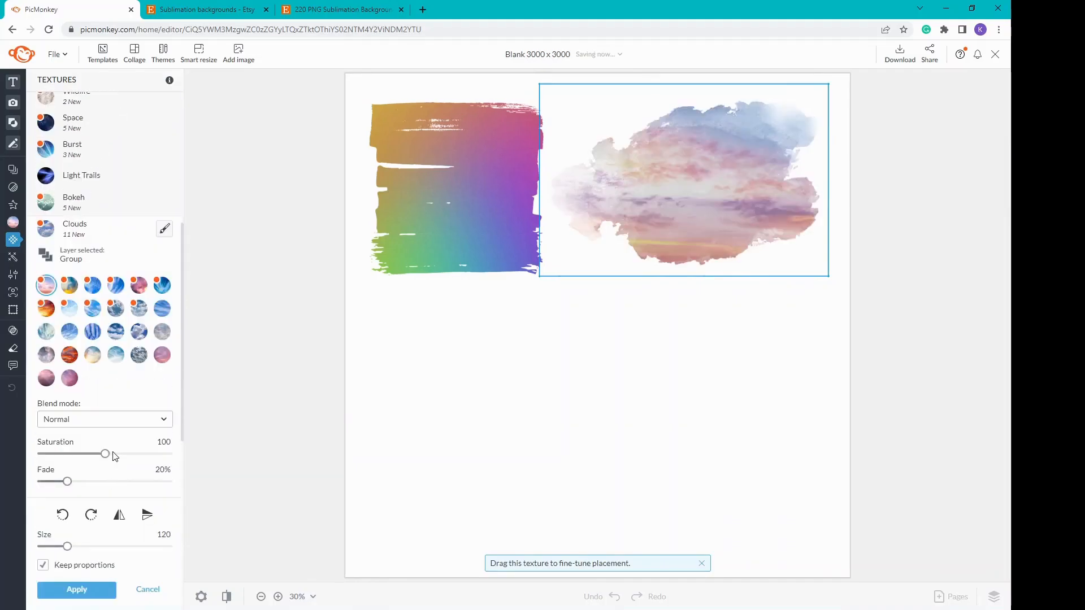
pyautogui.click(163, 355)
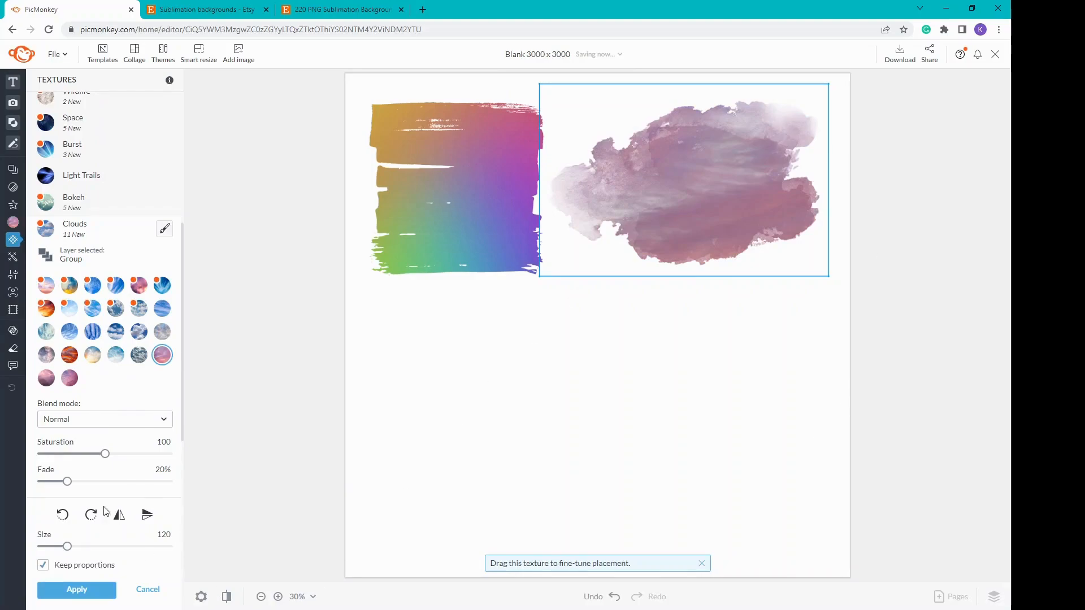
pyautogui.moveTo(68, 482); pyautogui.dragTo(33, 485)
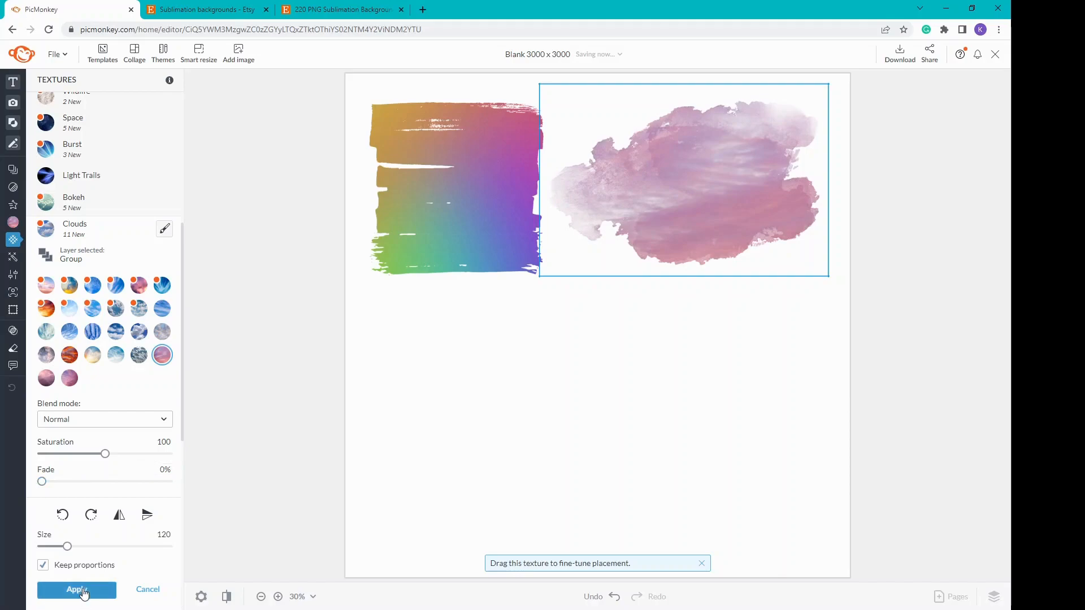
pyautogui.click(77, 549)
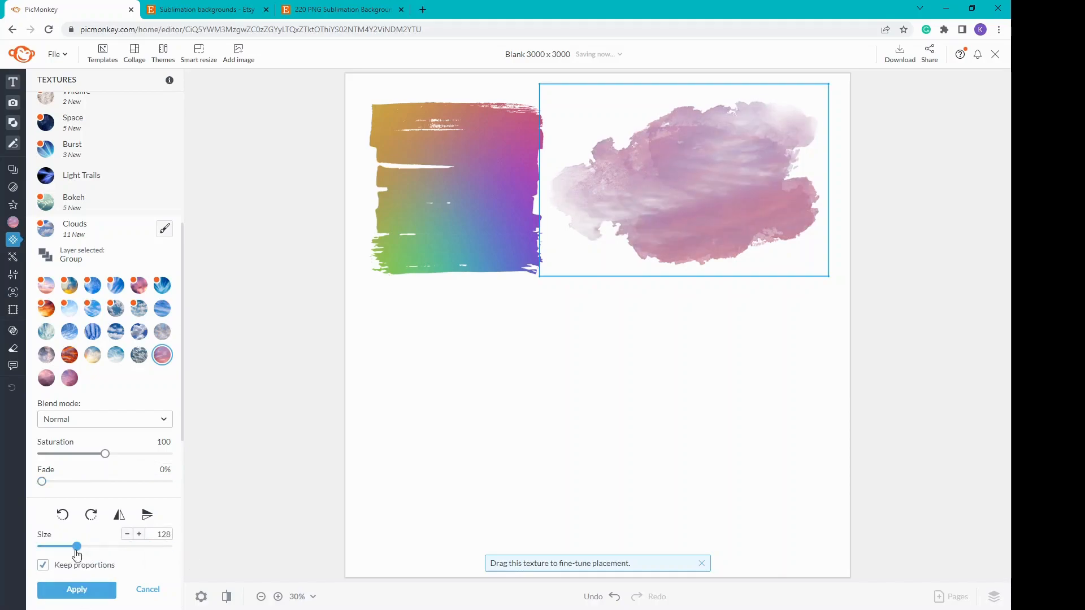
pyautogui.click(77, 590)
pyautogui.moveTo(681, 249); pyautogui.dragTo(691, 251)
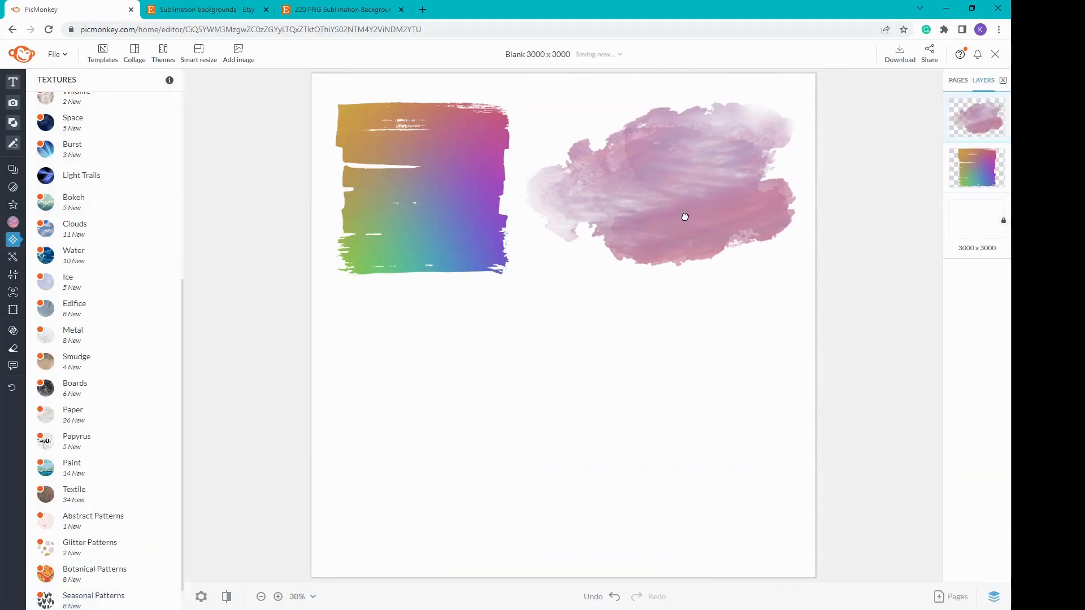
# Shrink the watercolor group slightly and reposition it beside the rainbow gradient brush square.
pyautogui.moveTo(515, 278); pyautogui.dragTo(554, 246)
pyautogui.moveTo(662, 182); pyautogui.dragTo(645, 182)
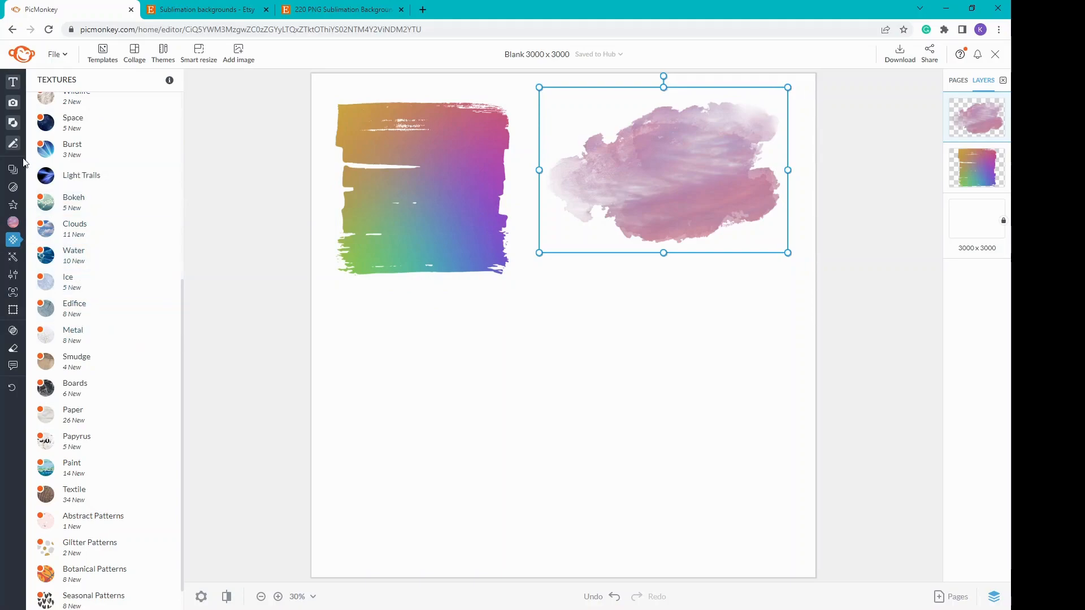
# Add the round grey-green brush stroke circle, the middle one of the three, from the Design graphics to the canvas.
pyautogui.moveTo(14, 168)
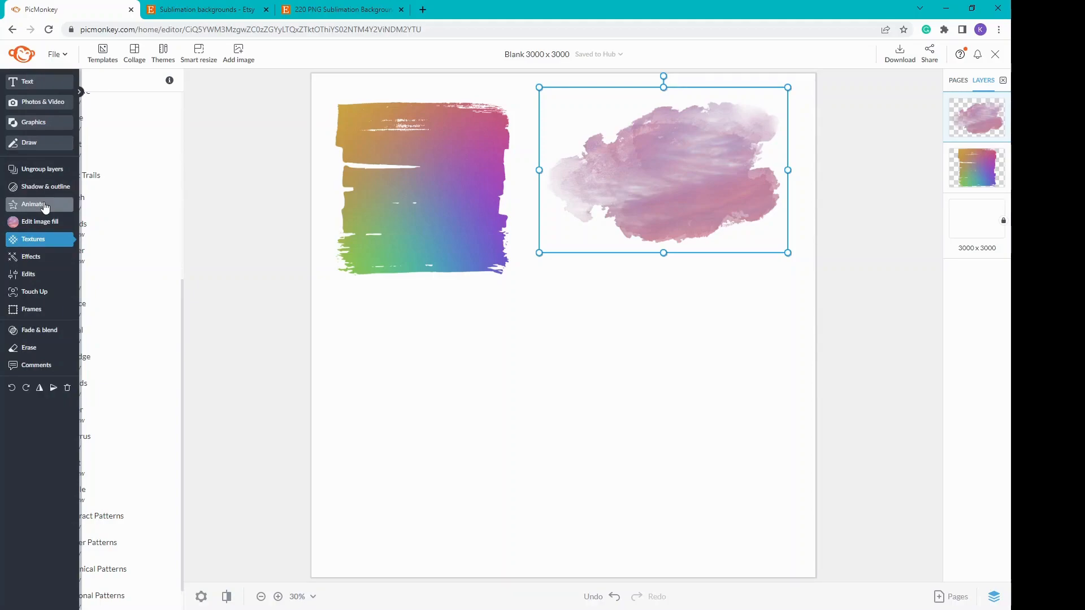
pyautogui.click(29, 123)
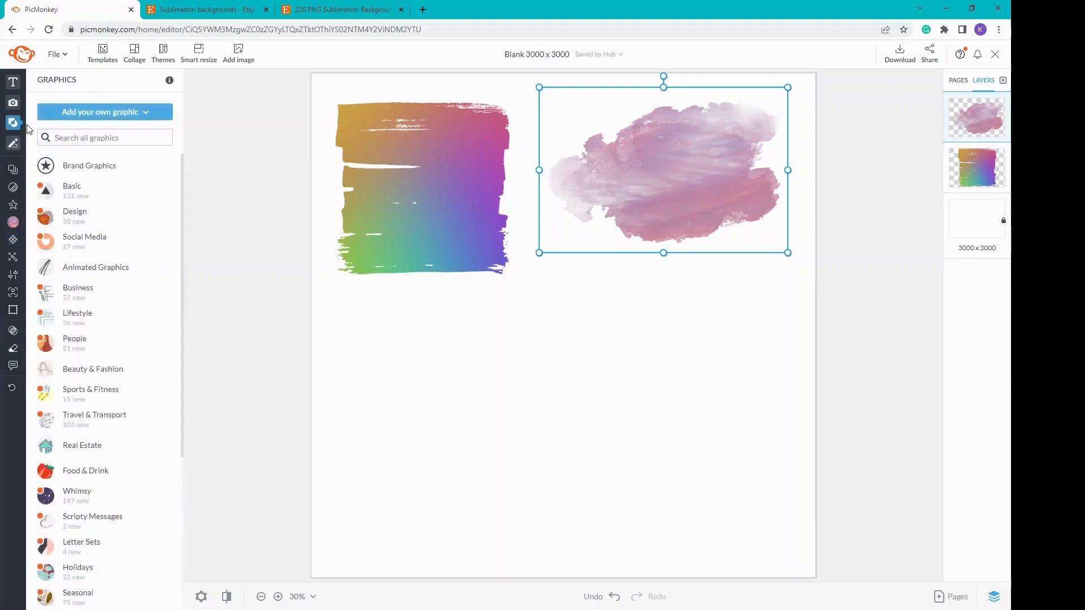
pyautogui.click(80, 189)
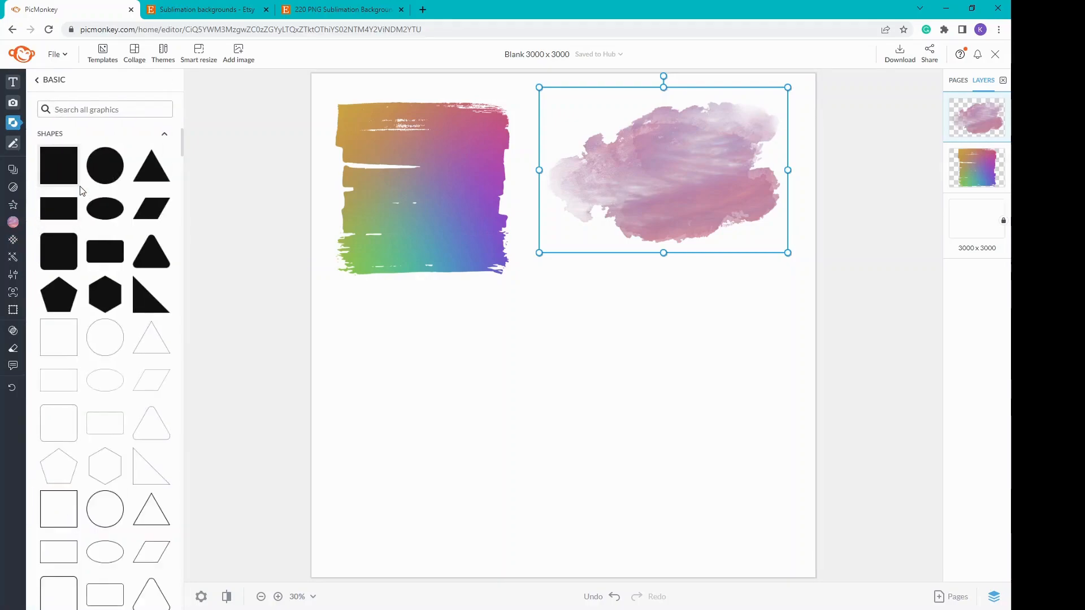
pyautogui.click(52, 82)
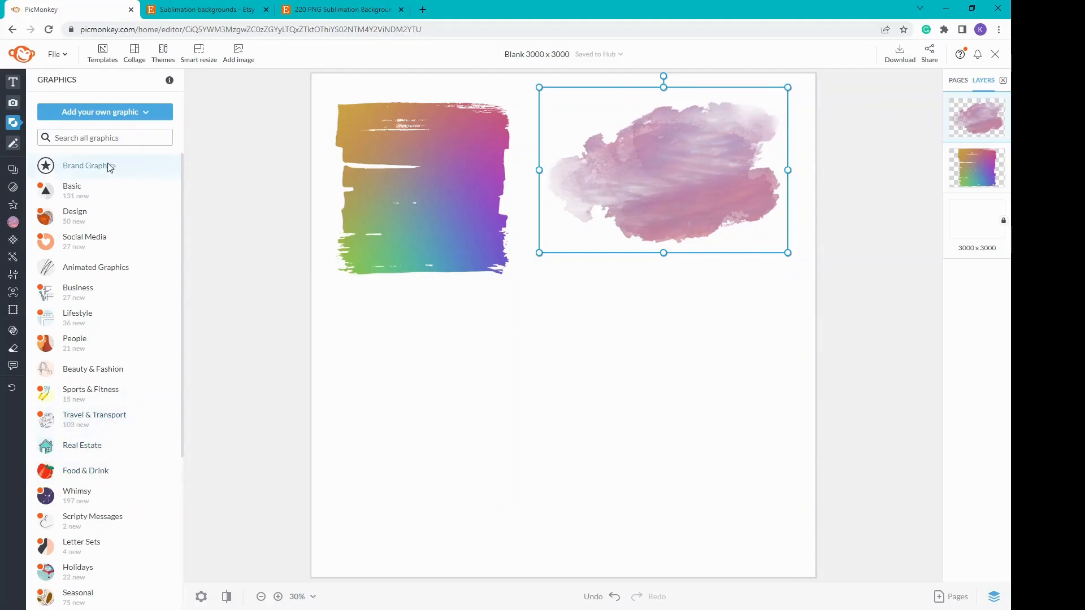
pyautogui.click(76, 216)
pyautogui.scroll(-1, 129, 441)
pyautogui.scroll(-15, 129, 441)
pyautogui.scroll(-15, 113, 457)
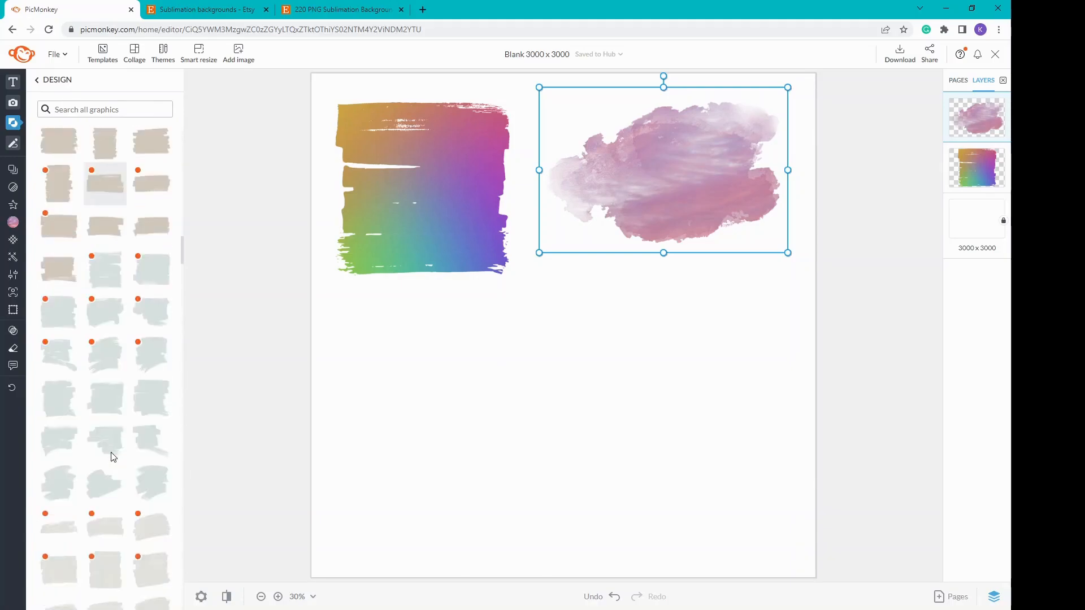
pyautogui.scroll(-4, 113, 457)
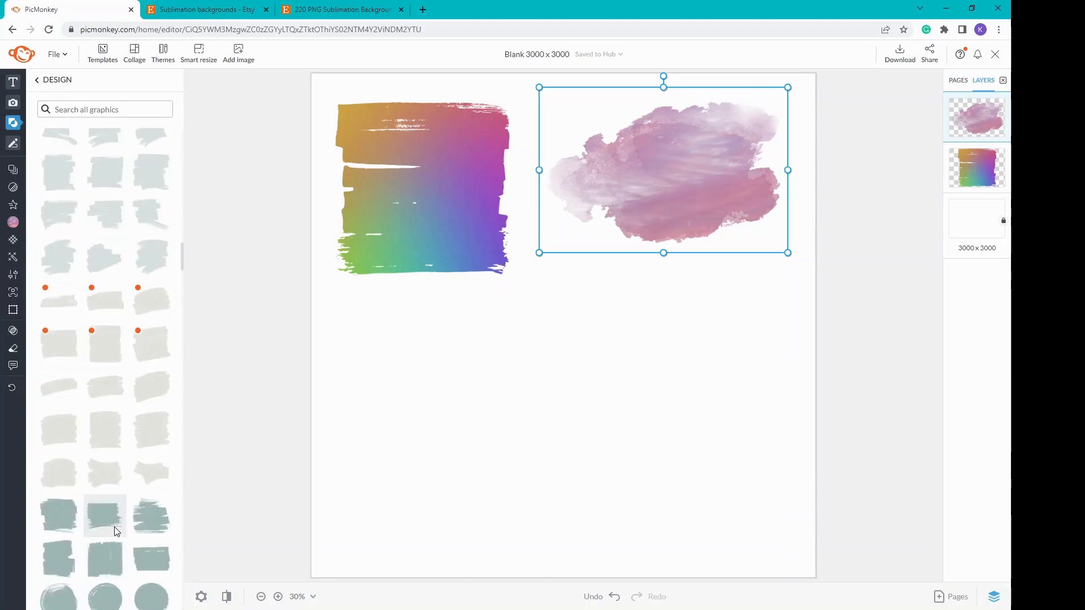
pyautogui.scroll(-2, 114, 527)
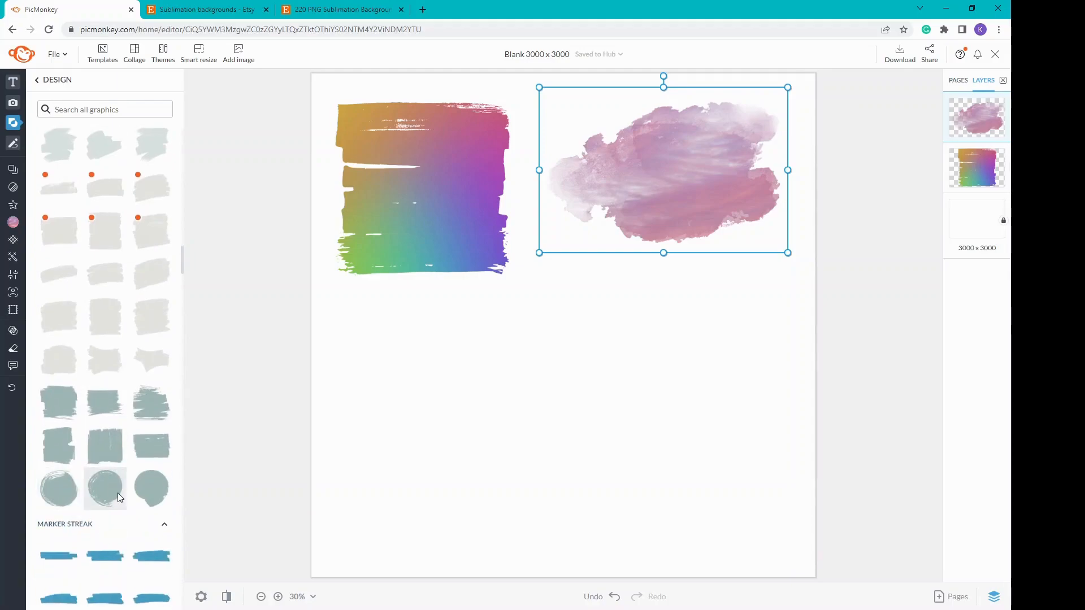
pyautogui.click(118, 492)
# Add a red swirl from the Brushwork graphics and shift it right so it partly overlaps the grey-green circle.
pyautogui.scroll(-4, 111, 500)
pyautogui.scroll(-4, 110, 503)
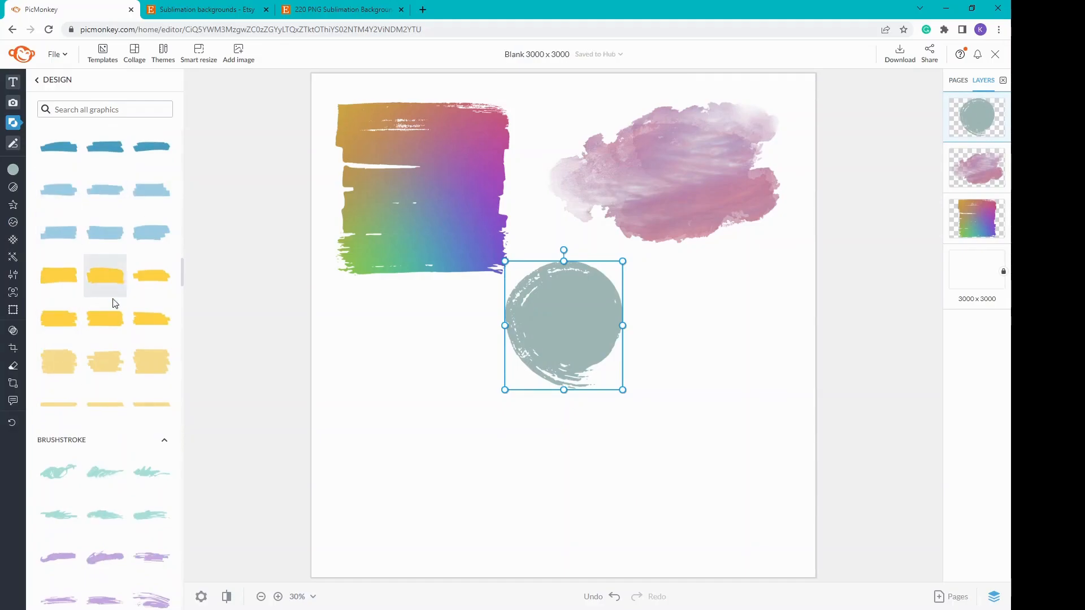
pyautogui.scroll(-2, 115, 389)
pyautogui.scroll(-6, 115, 389)
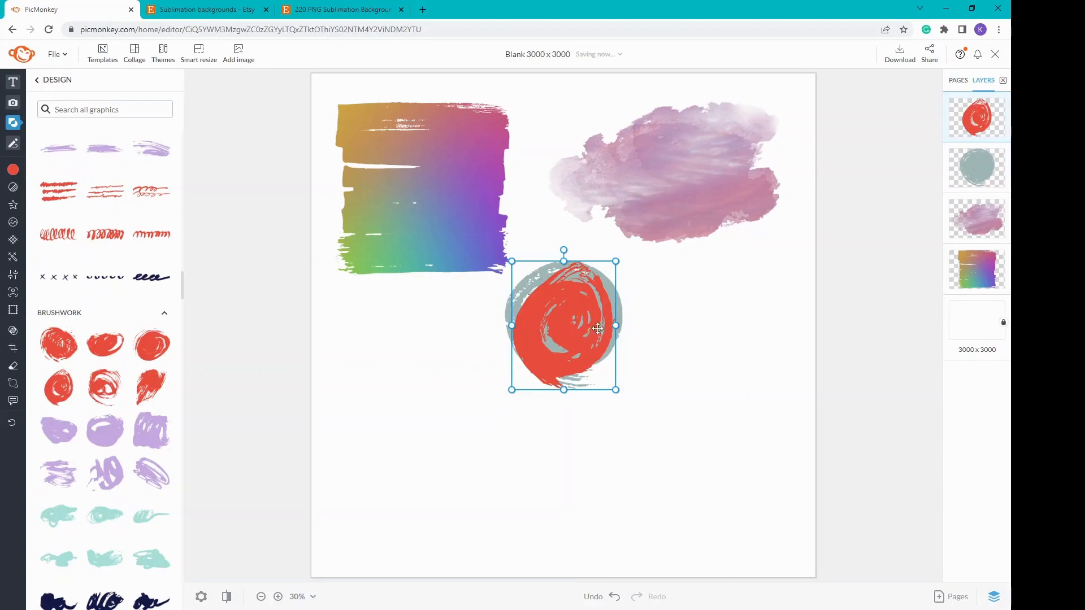
pyautogui.moveTo(589, 328); pyautogui.dragTo(616, 328)
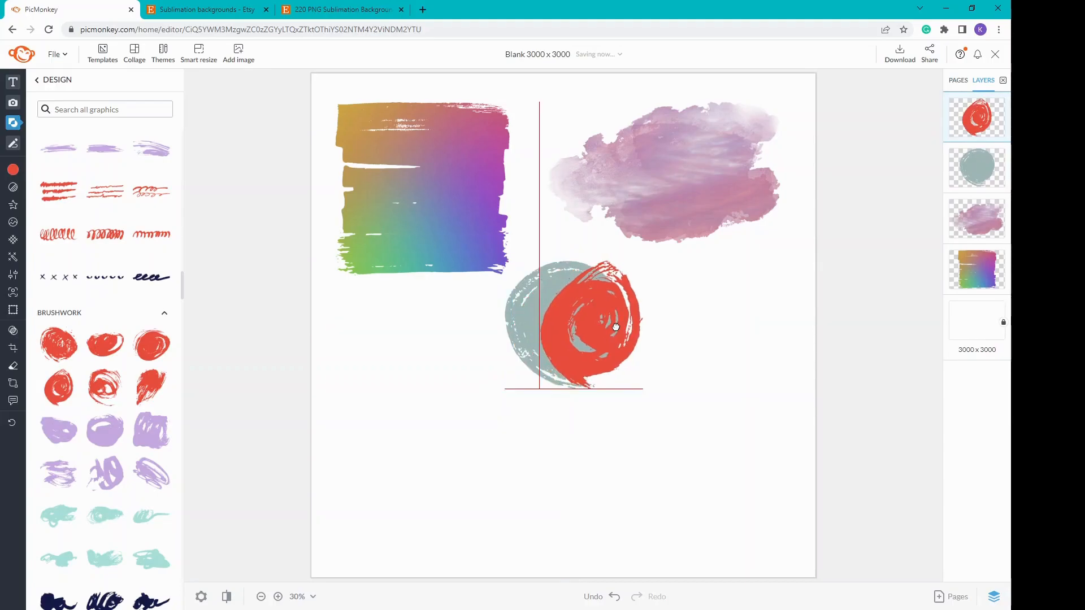
pyautogui.moveTo(616, 327); pyautogui.dragTo(616, 329)
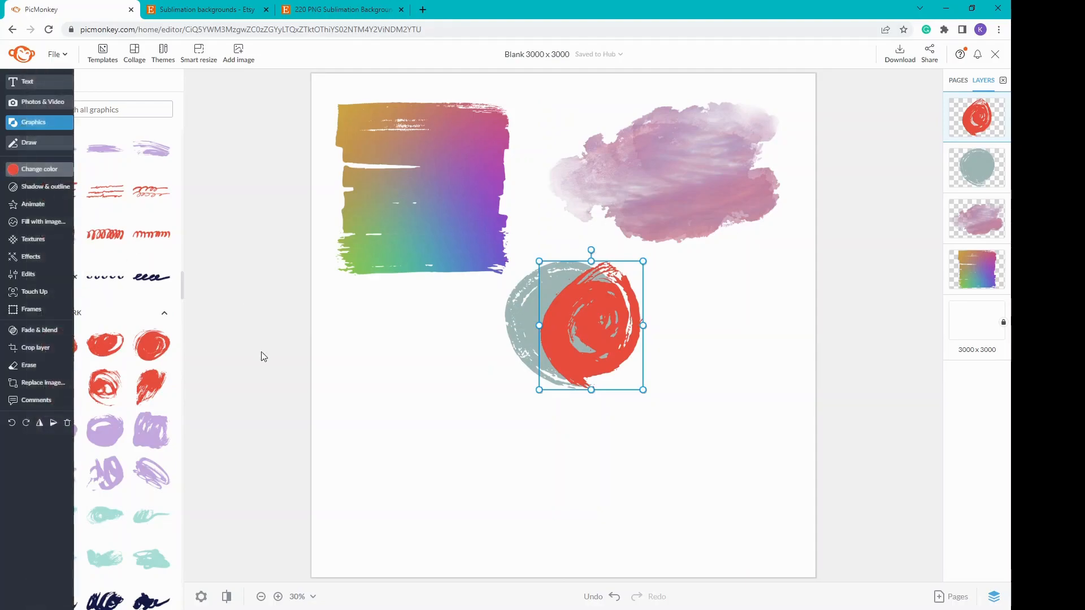
# Recolor both the red swirl and the grey-green circle to black (#000000).
pyautogui.click(39, 169)
pyautogui.click(167, 367)
pyautogui.click(512, 313)
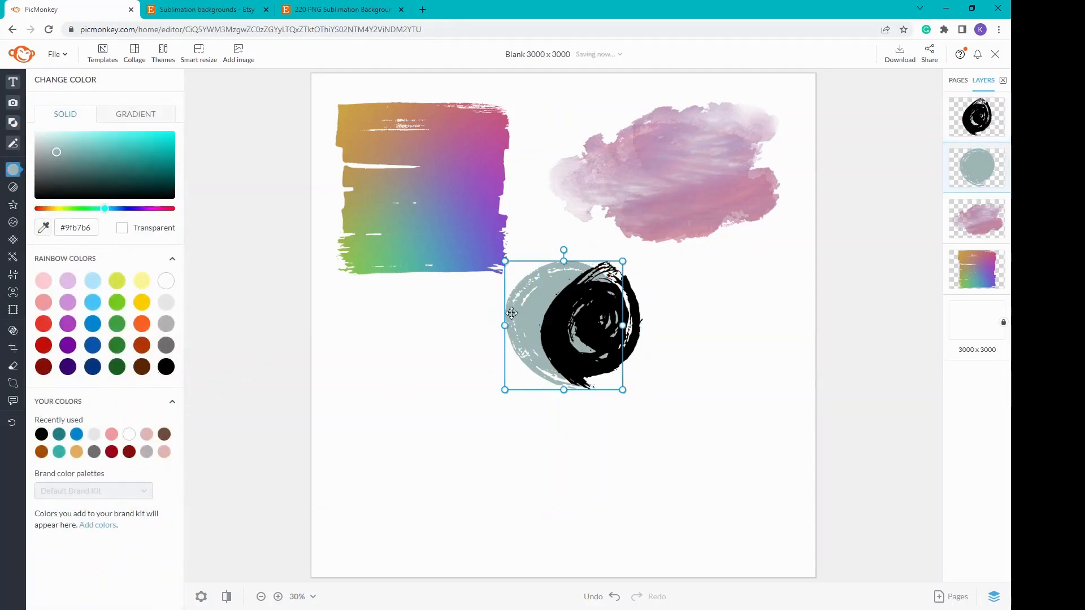
pyautogui.click(166, 367)
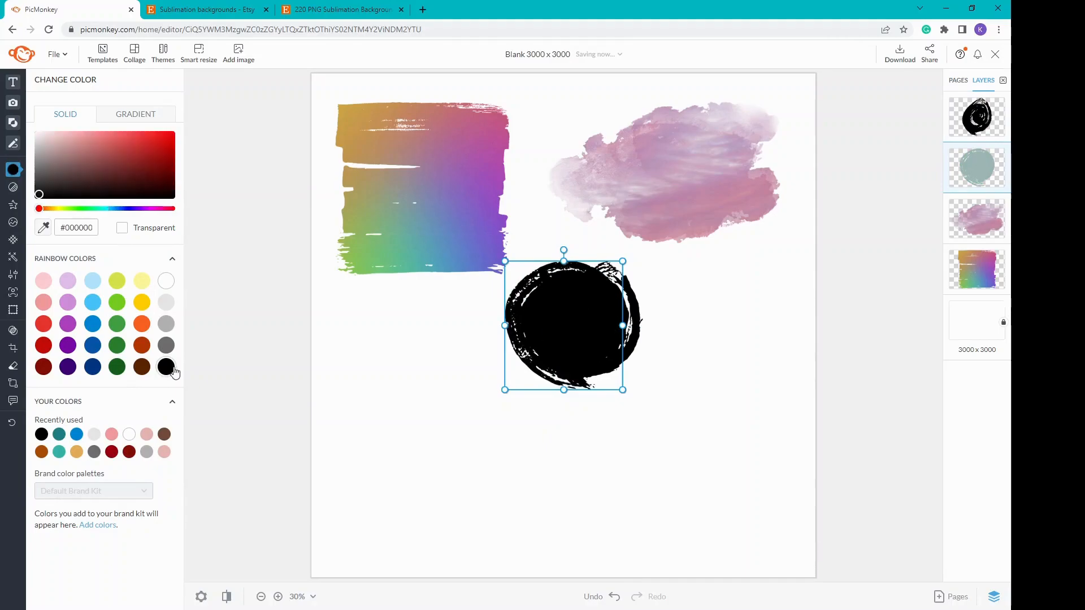
# Select the two black brush circles together and group them into one layer.
pyautogui.click(483, 487)
pyautogui.moveTo(469, 463); pyautogui.dragTo(689, 316)
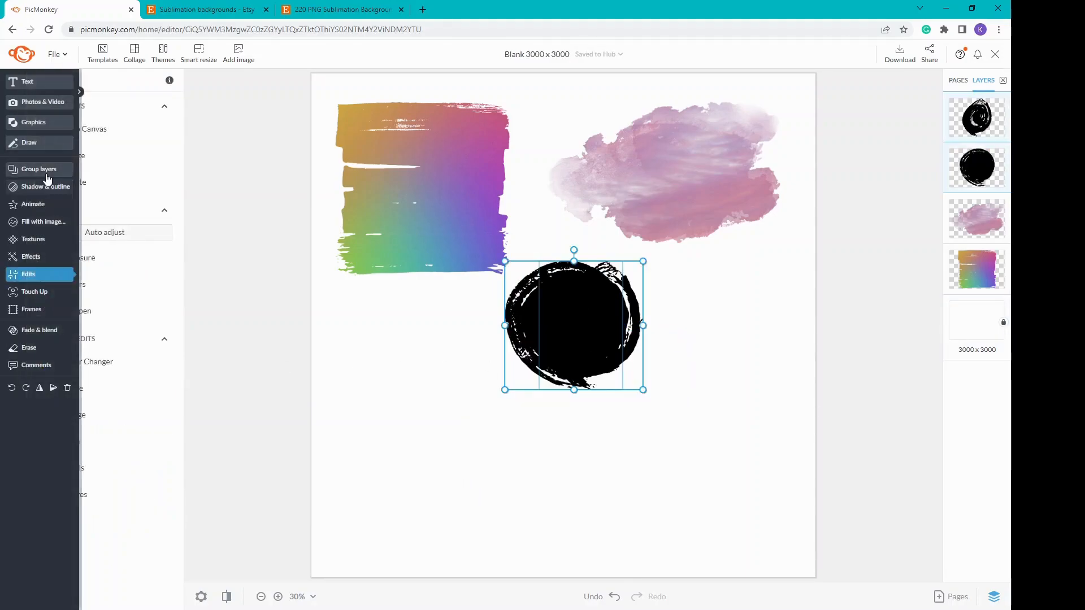
pyautogui.click(34, 169)
# Move the black circle group below the rainbow gradient square and enlarge it to fill that area.
pyautogui.moveTo(405, 388)
pyautogui.mouseDown()
pyautogui.moveTo(388, 388)
pyautogui.moveTo(402, 380)
pyautogui.mouseUp()
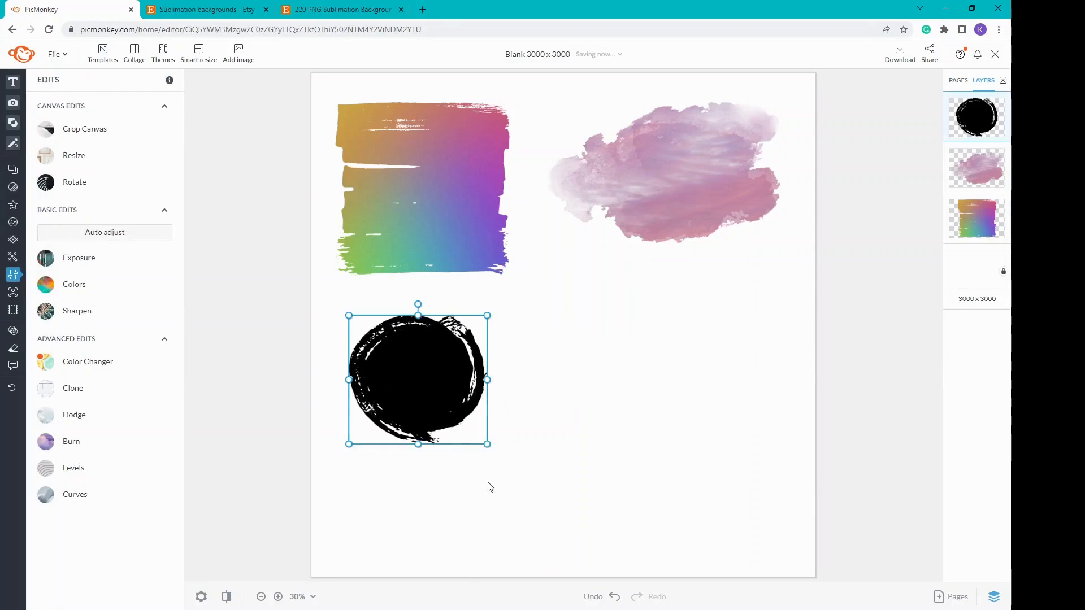
pyautogui.moveTo(487, 445); pyautogui.dragTo(552, 509)
pyautogui.moveTo(441, 399); pyautogui.dragTo(425, 368)
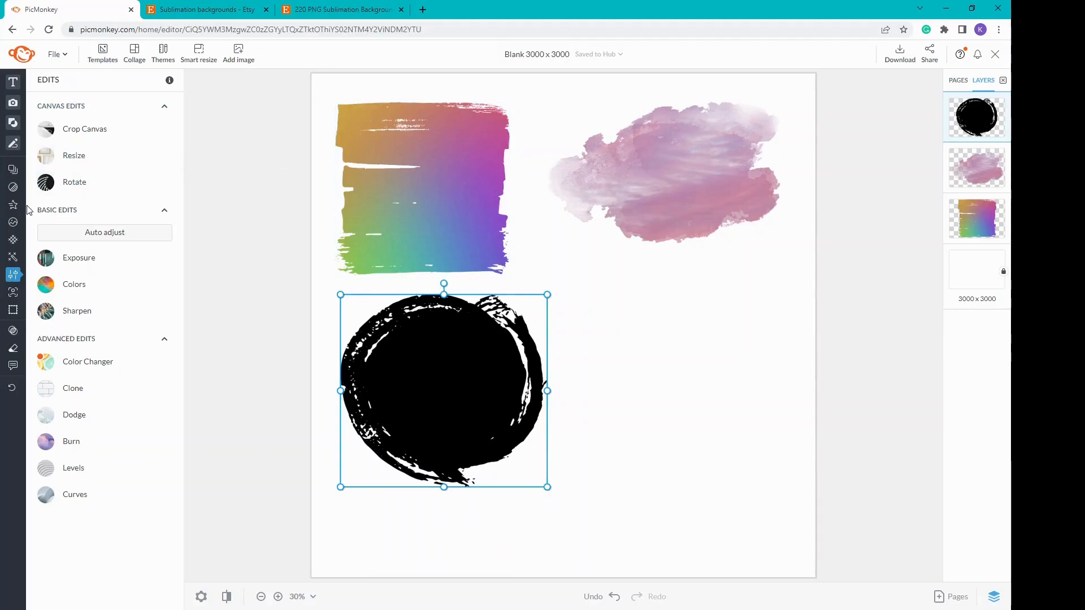
# Apply a leopard print image from the computer as a custom texture on the black circle group with Fade 0%.
pyautogui.click(18, 240)
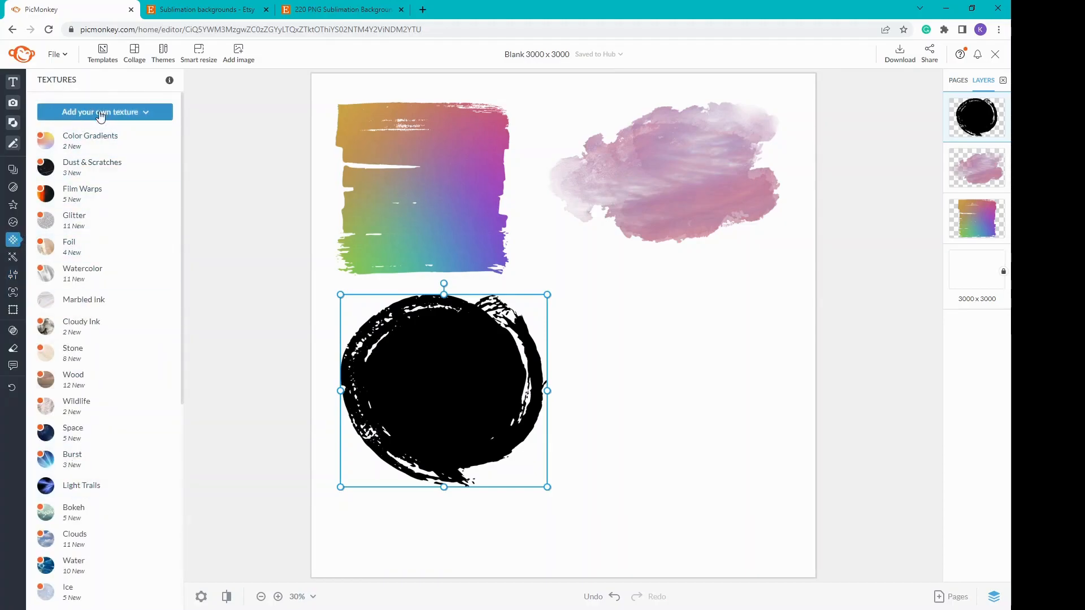
pyautogui.click(118, 114)
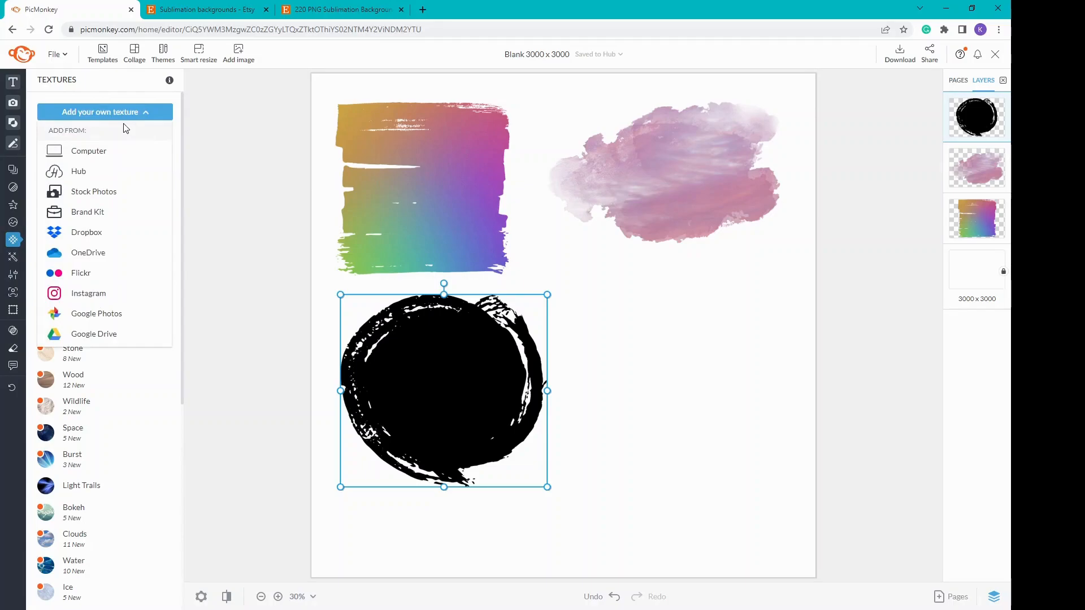
pyautogui.click(97, 159)
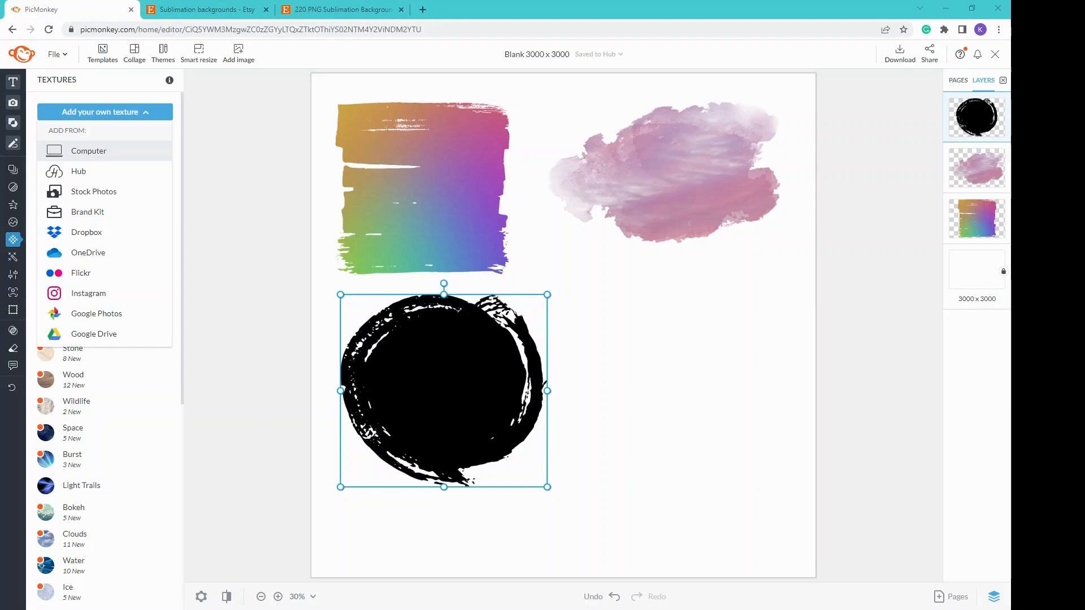
pyautogui.click(601, 493)
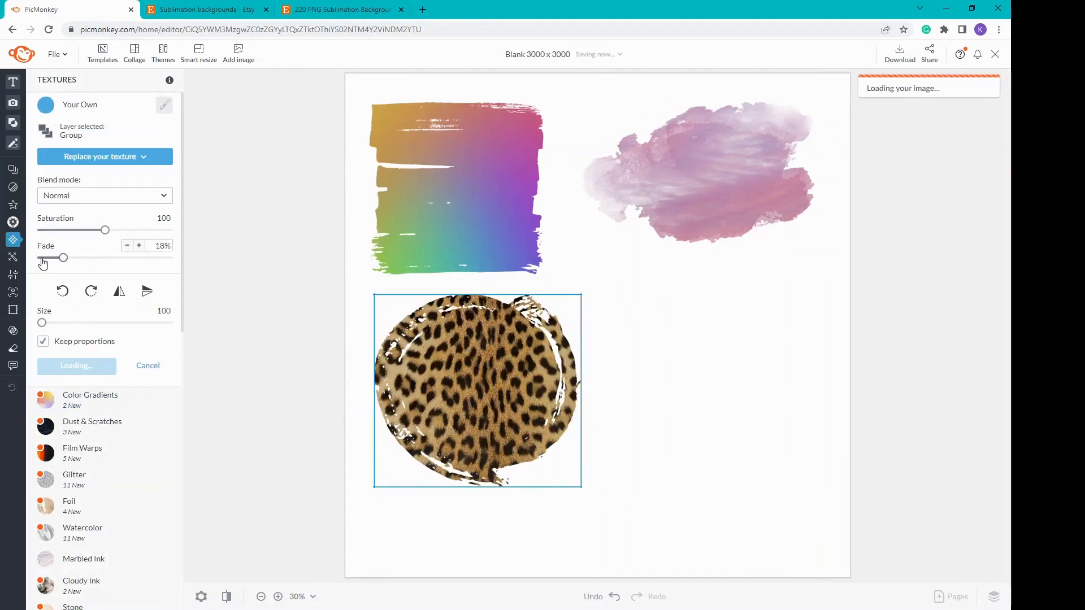
pyautogui.moveTo(45, 263); pyautogui.dragTo(32, 262)
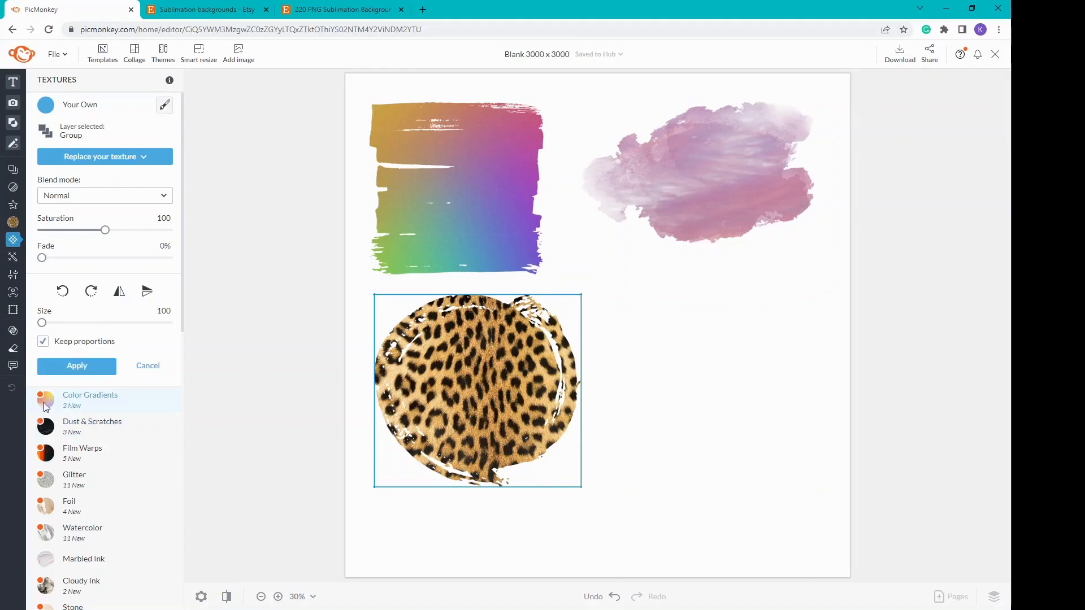
pyautogui.click(73, 371)
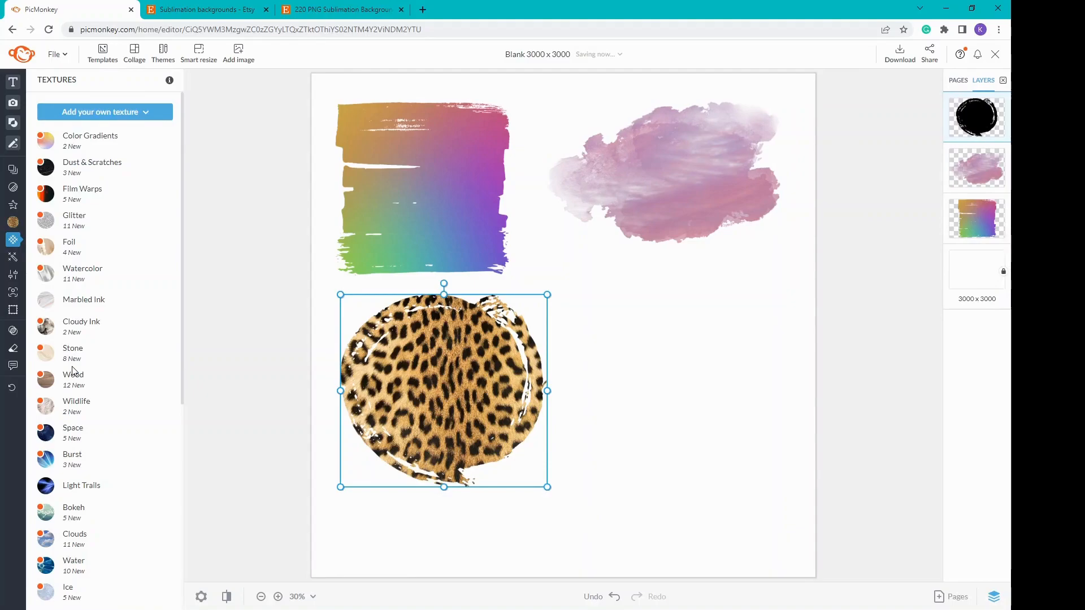
# Add a black ink splatter from the Splatters set of the Design graphics and place it beside the leopard circle.
pyautogui.click(15, 123)
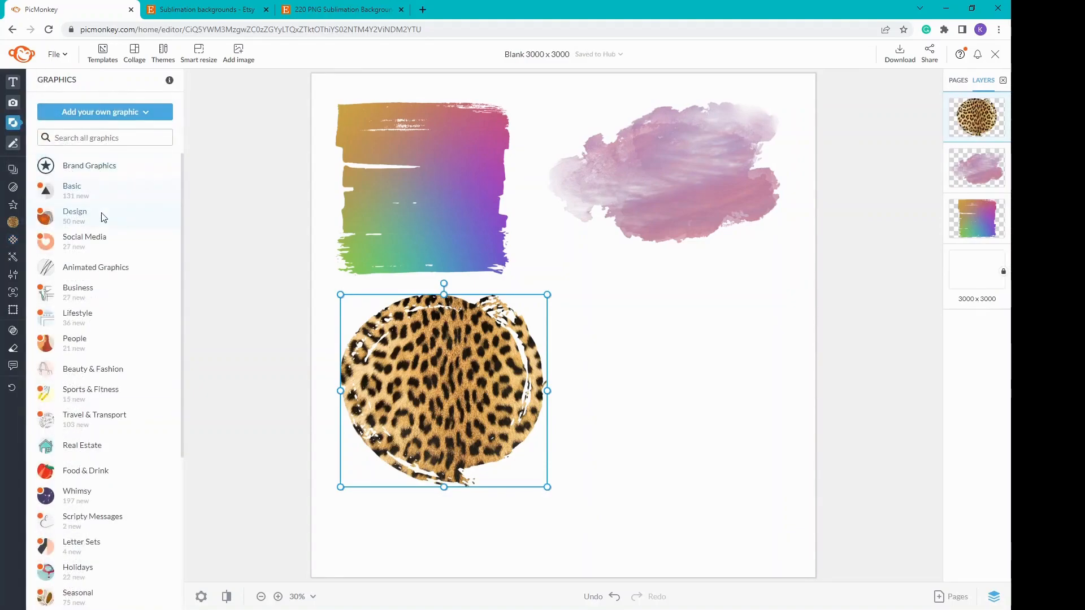
pyautogui.click(103, 217)
pyautogui.scroll(-6, 114, 314)
pyautogui.scroll(-10, 115, 320)
pyautogui.scroll(-15, 114, 321)
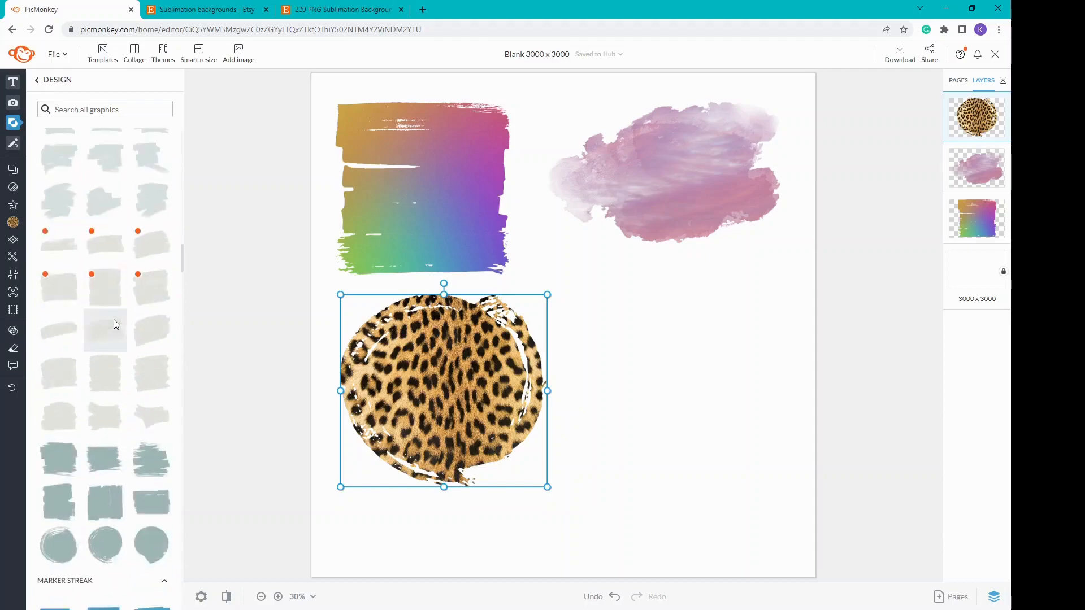
pyautogui.scroll(-15, 114, 320)
pyautogui.scroll(-15, 114, 324)
pyautogui.scroll(-15, 114, 321)
pyautogui.scroll(-15, 114, 326)
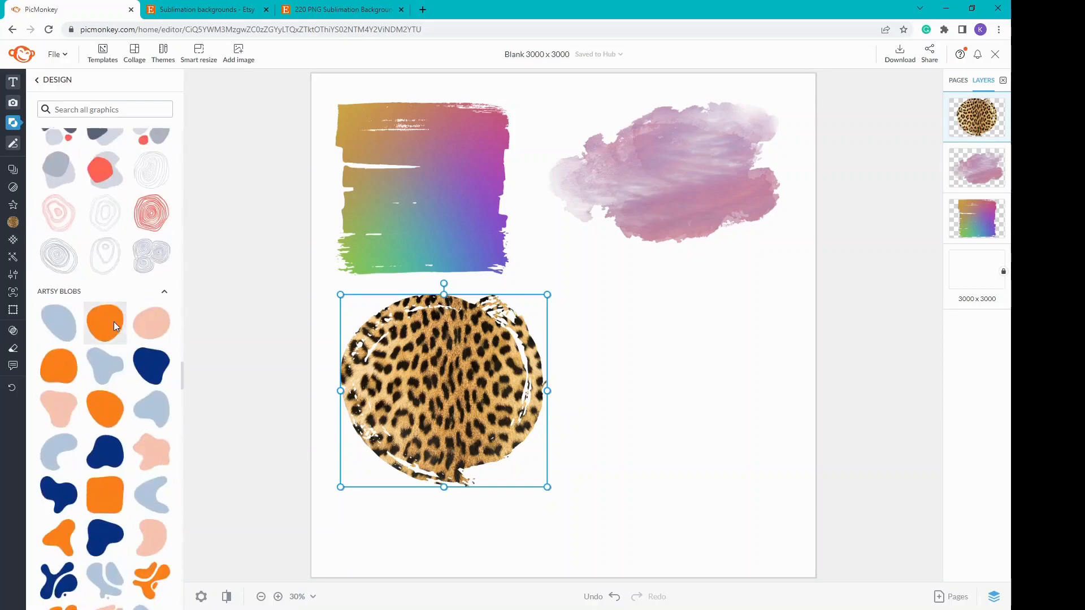
pyautogui.scroll(-15, 113, 327)
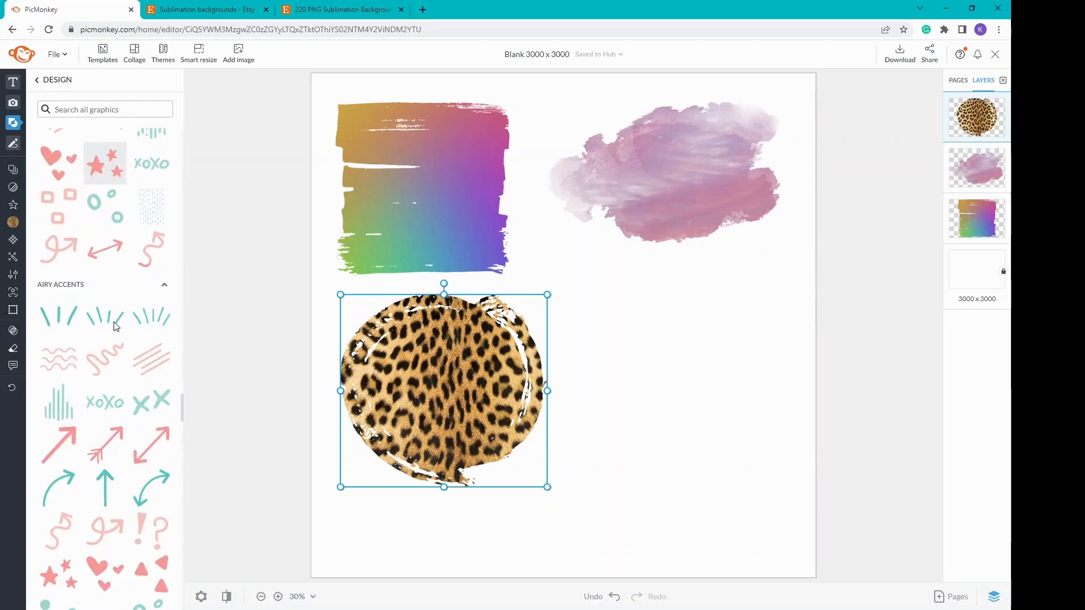
pyautogui.scroll(-15, 115, 326)
pyautogui.scroll(-15, 115, 326)
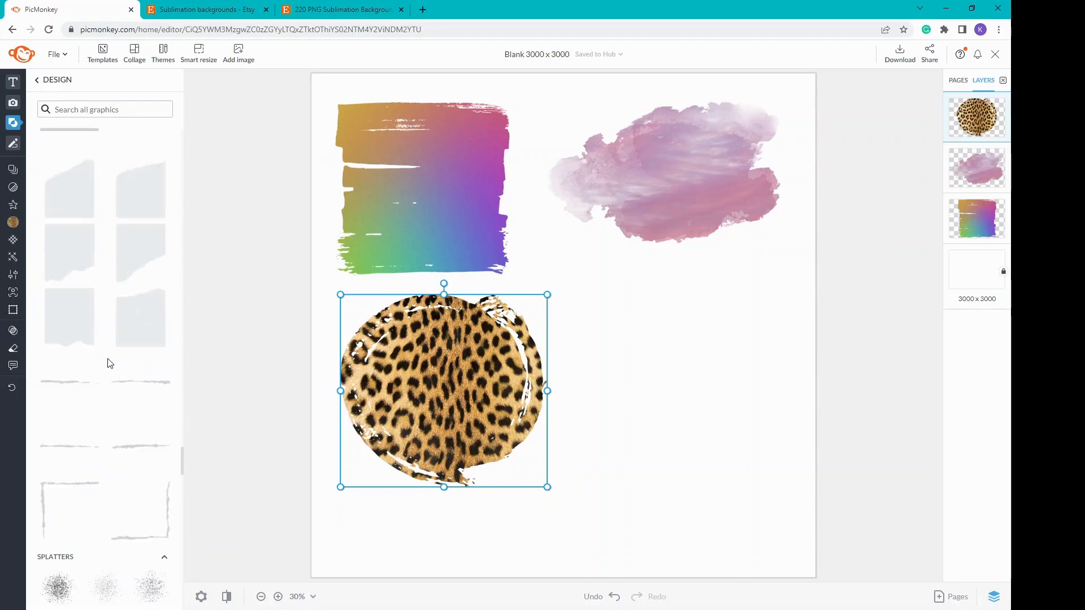
pyautogui.scroll(-5, 110, 364)
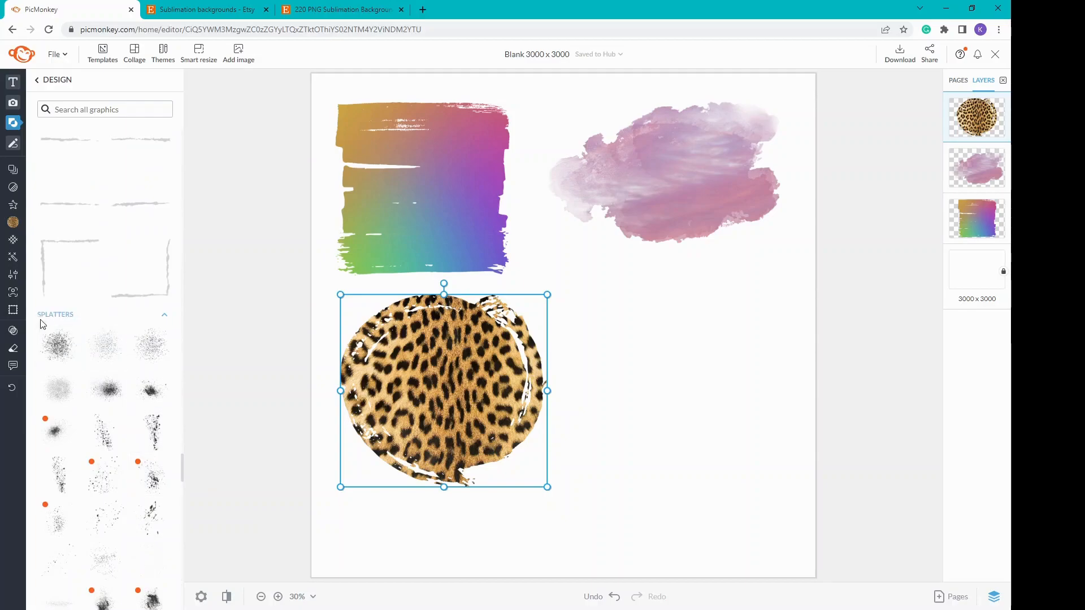
pyautogui.scroll(-3, 135, 404)
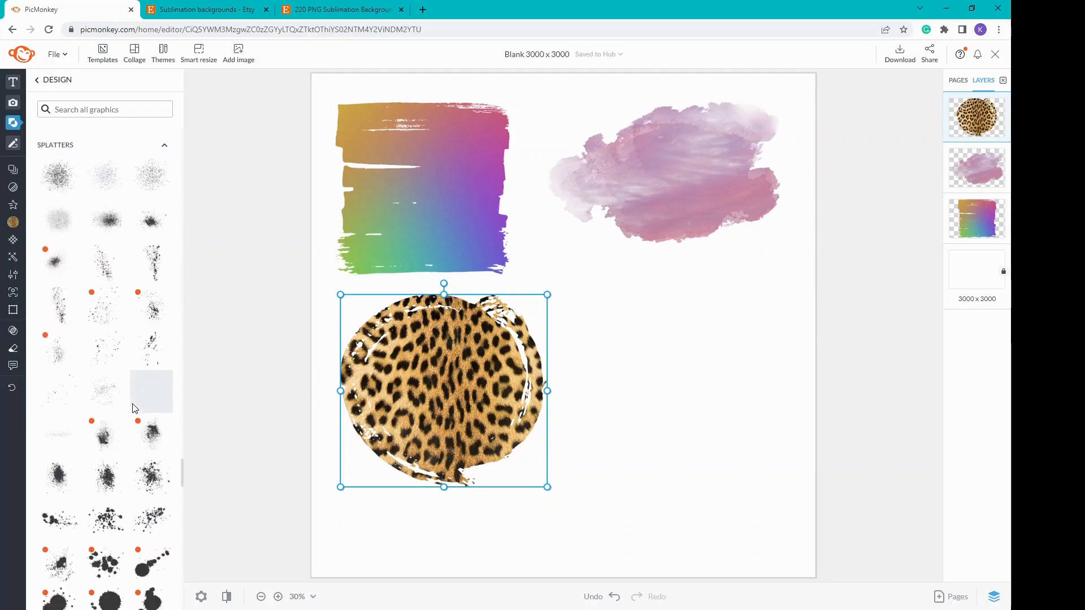
pyautogui.scroll(-3, 134, 408)
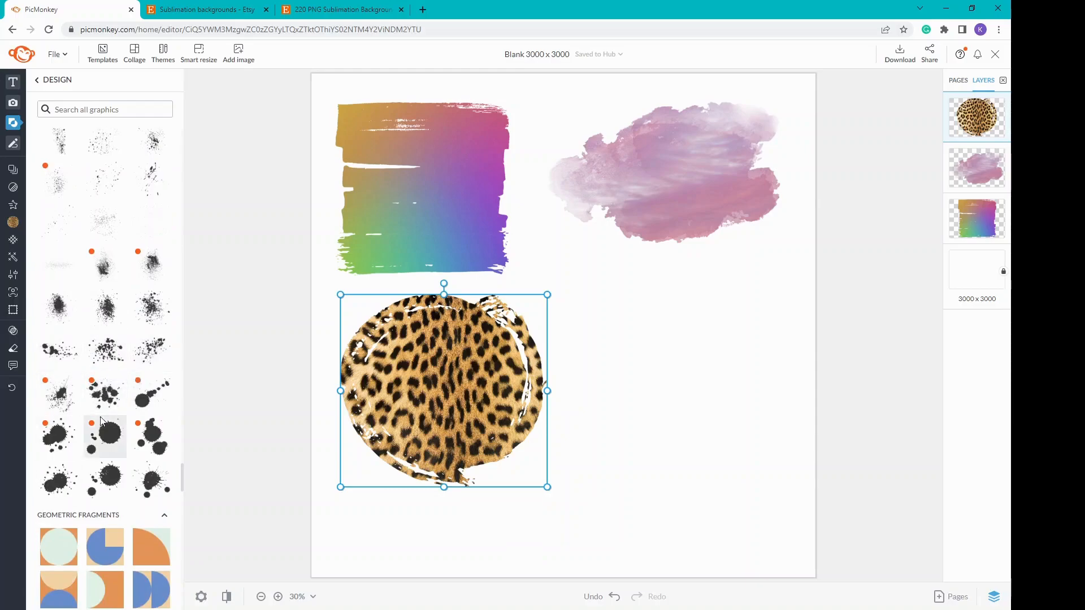
pyautogui.click(55, 402)
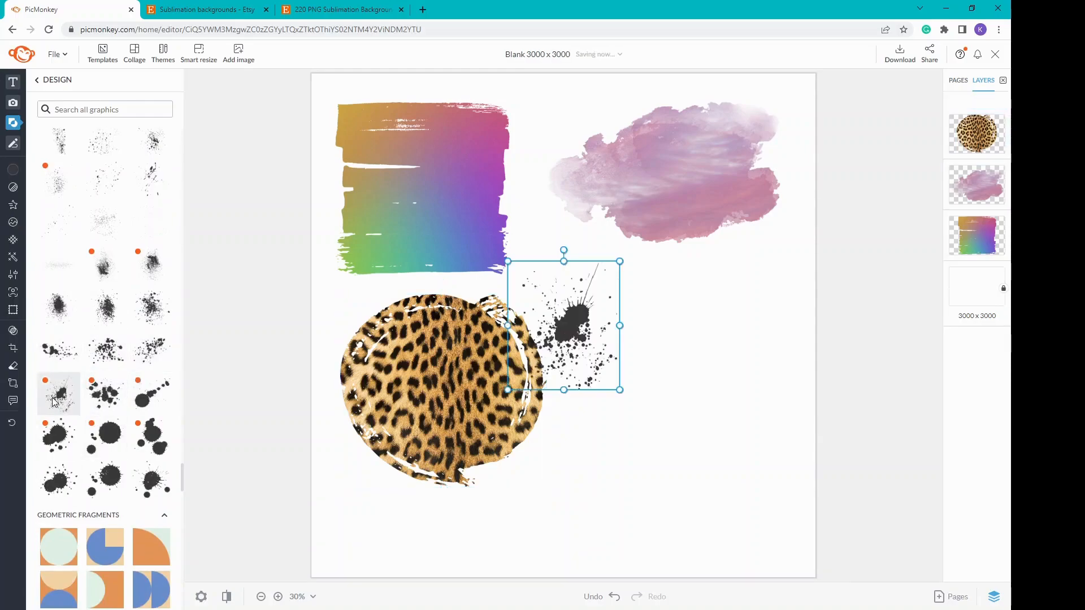
pyautogui.moveTo(572, 321); pyautogui.dragTo(659, 330)
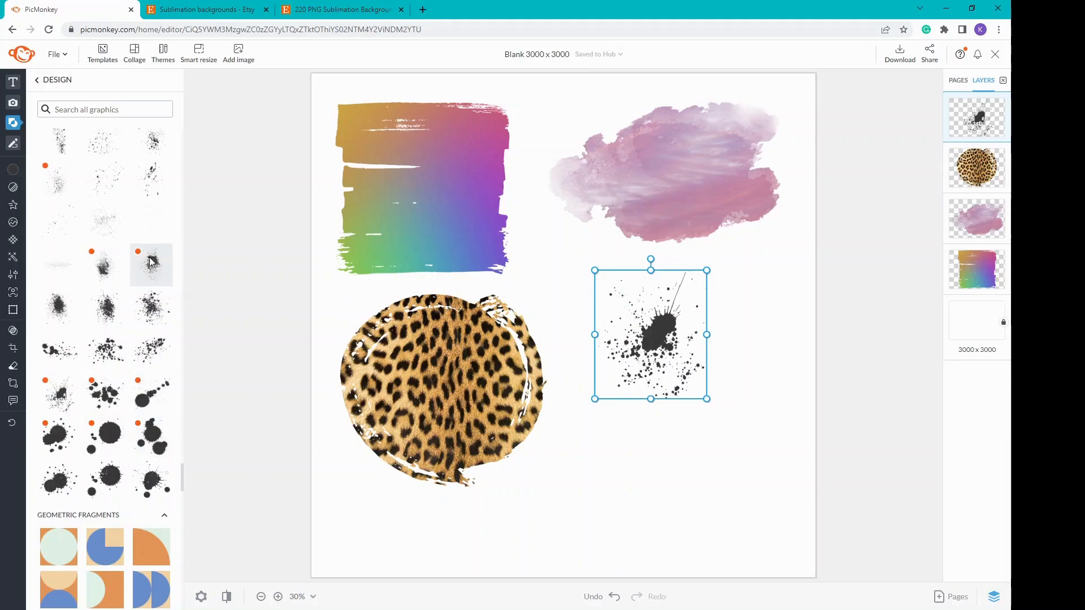
# Add a fine-speckled splatter and a wide blotchy splatter, overlapping both with the first ink splatter.
pyautogui.click(146, 270)
pyautogui.moveTo(673, 351)
pyautogui.mouseDown()
pyautogui.moveTo(656, 362)
pyautogui.moveTo(682, 361)
pyautogui.mouseUp()
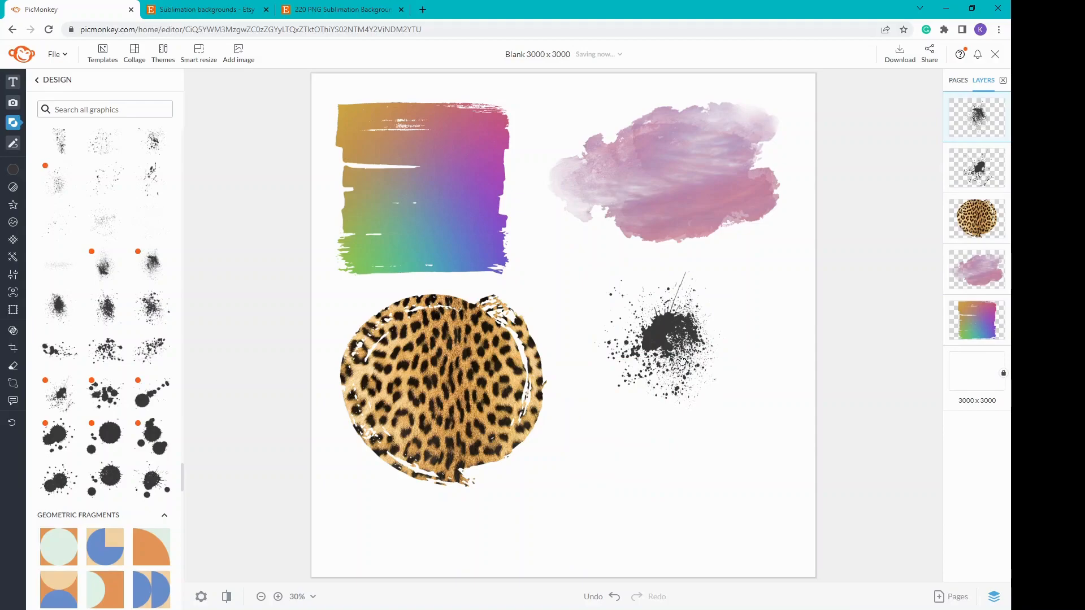
pyautogui.click(113, 356)
pyautogui.moveTo(551, 354); pyautogui.dragTo(646, 363)
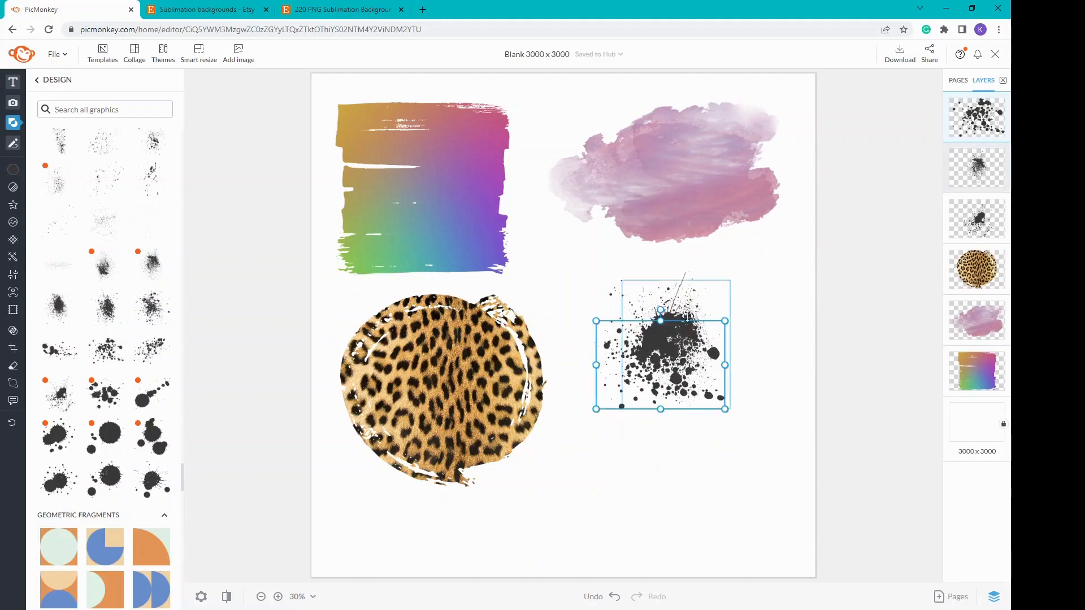
# Rotate the wide blotchy splatter clockwise so that it lies diagonally across the other two ink splatters.
pyautogui.moveTo(660, 311); pyautogui.dragTo(667, 360)
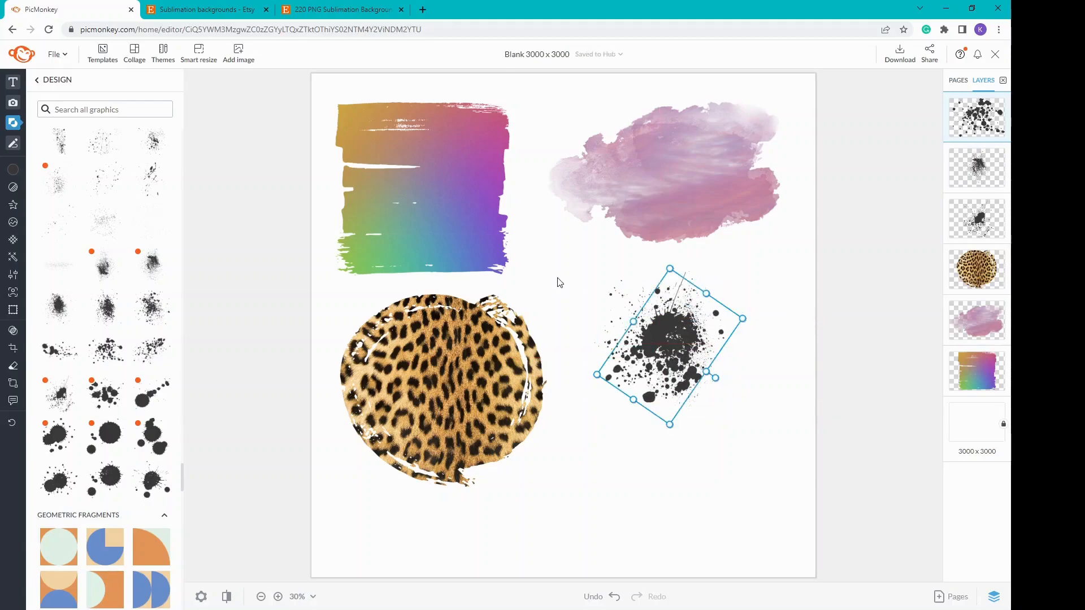
pyautogui.moveTo(23, 173)
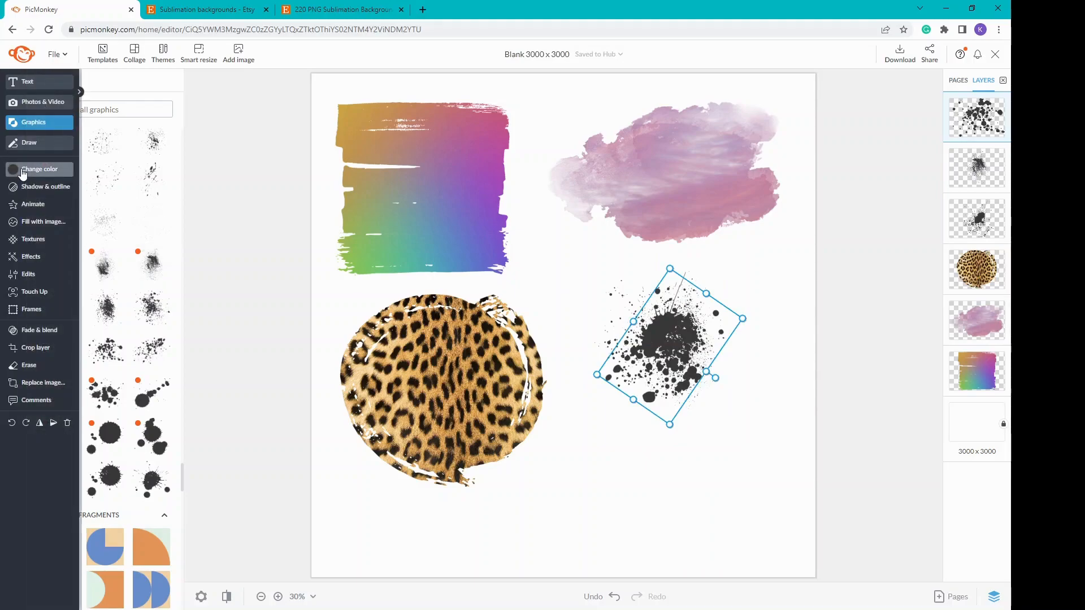
pyautogui.click(675, 488)
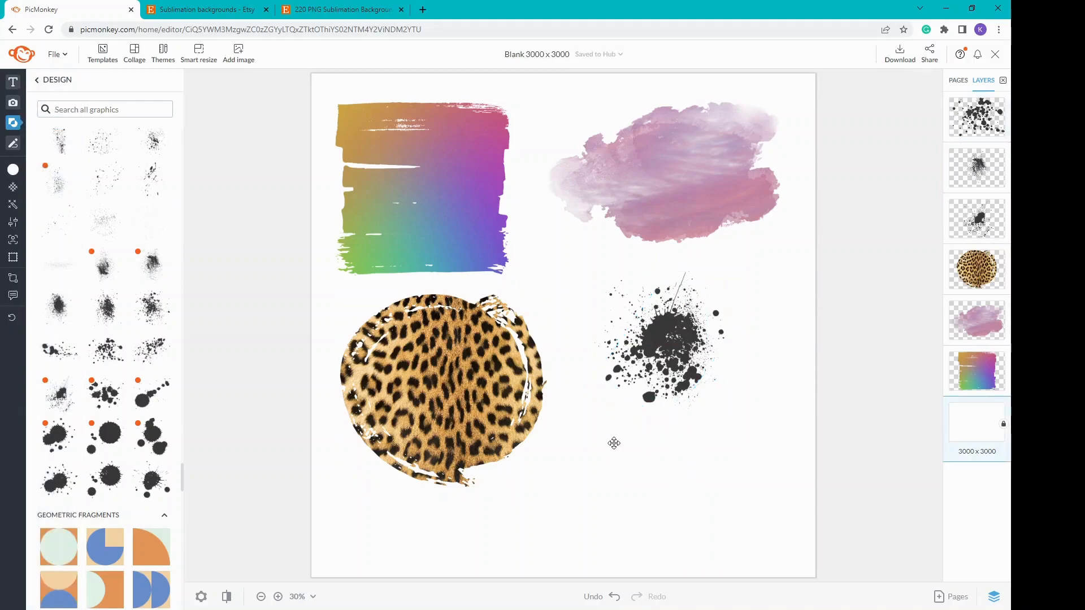
# Group the three black ink splatter layers.
pyautogui.click(975, 121)
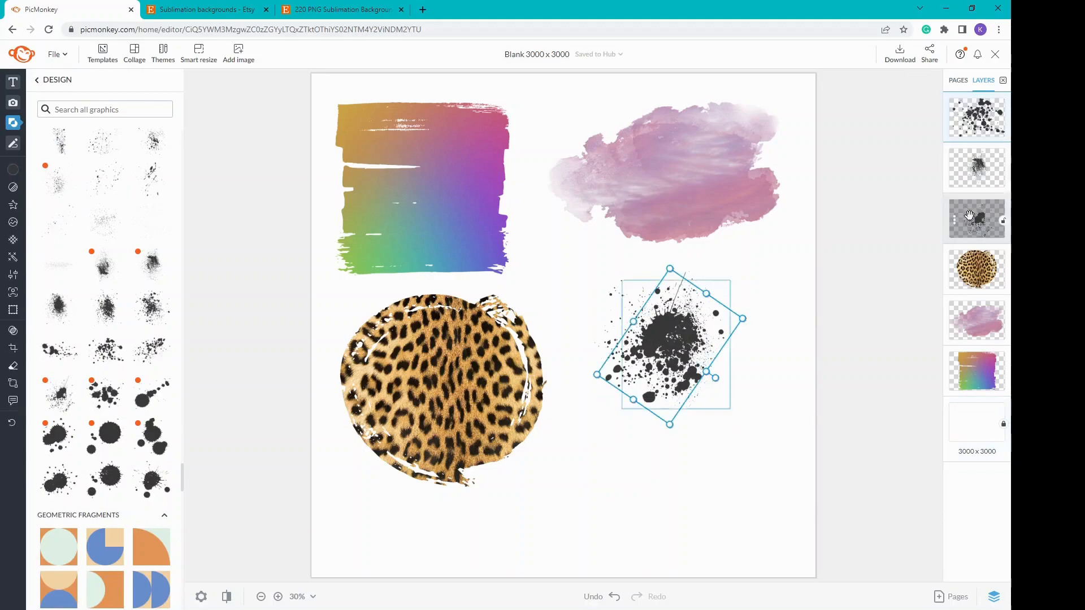
pyautogui.keyDown('shift'); pyautogui.click(970, 228); pyautogui.keyUp('shift')
pyautogui.moveTo(37, 208)
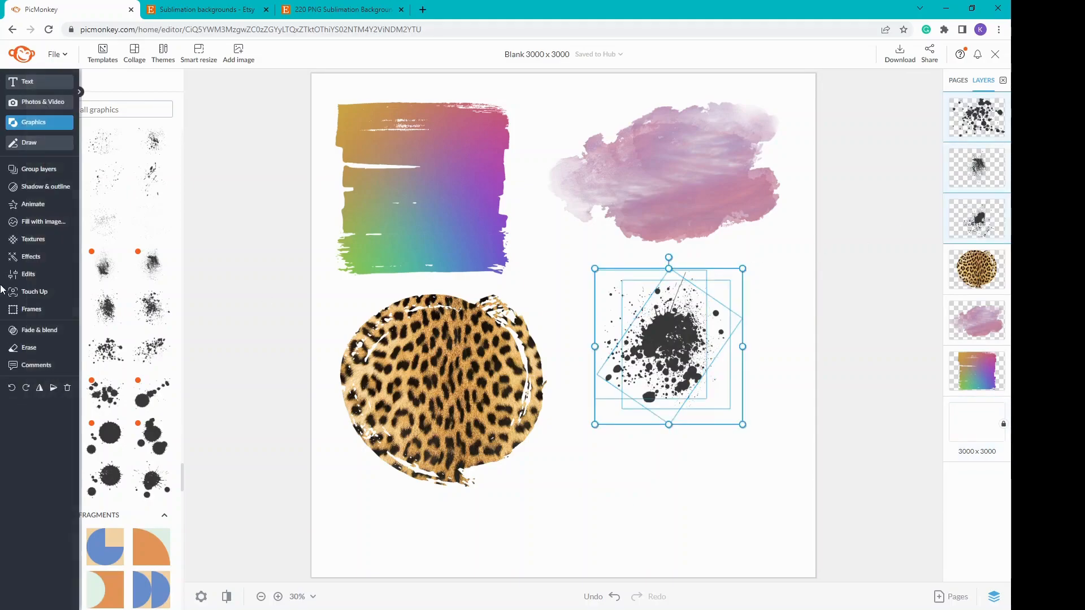
pyautogui.click(43, 171)
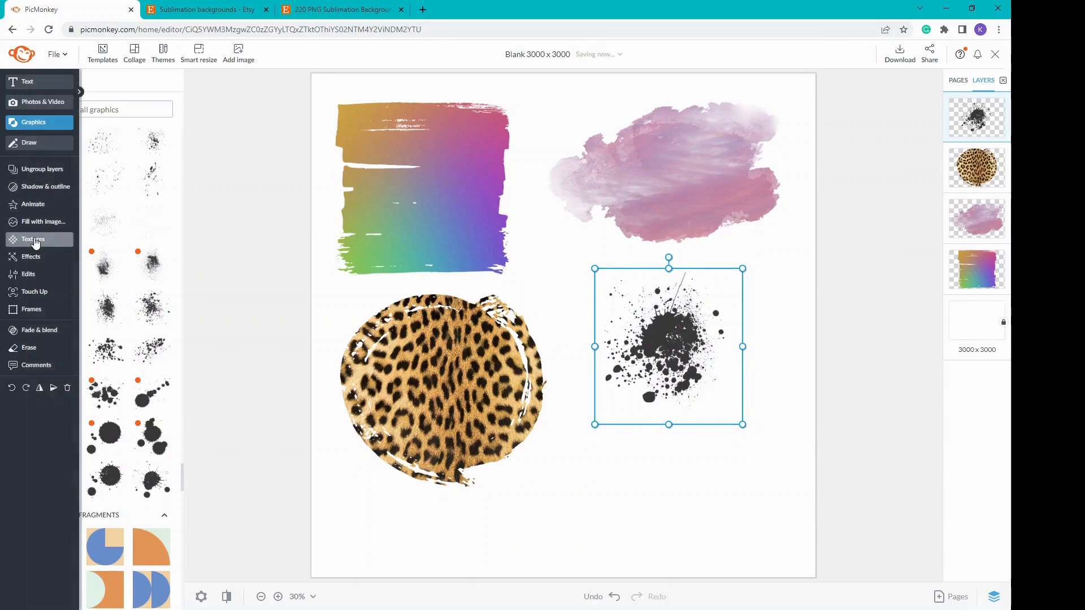
# Apply a gold Glitter texture with Fade 13% to the splatter group and place it behind the left end of the pink watercolor shape.
pyautogui.click(31, 242)
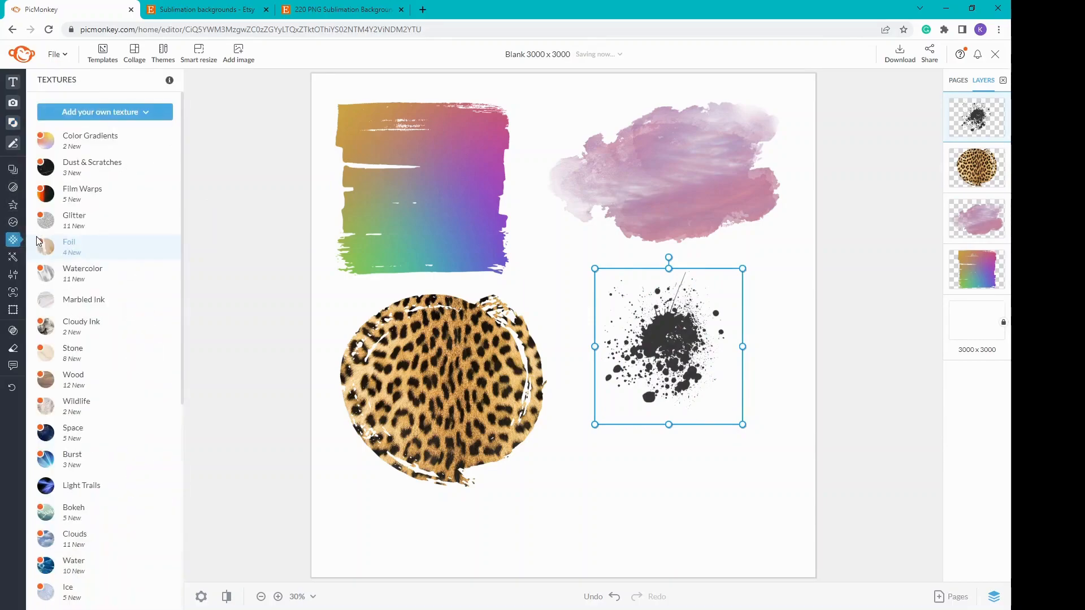
pyautogui.click(93, 226)
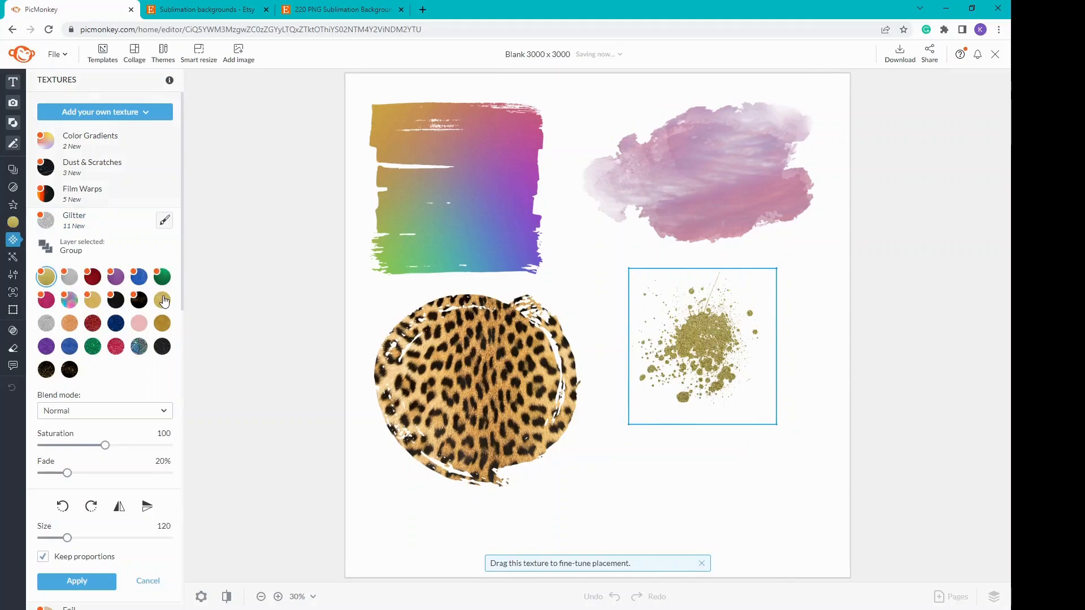
pyautogui.click(162, 300)
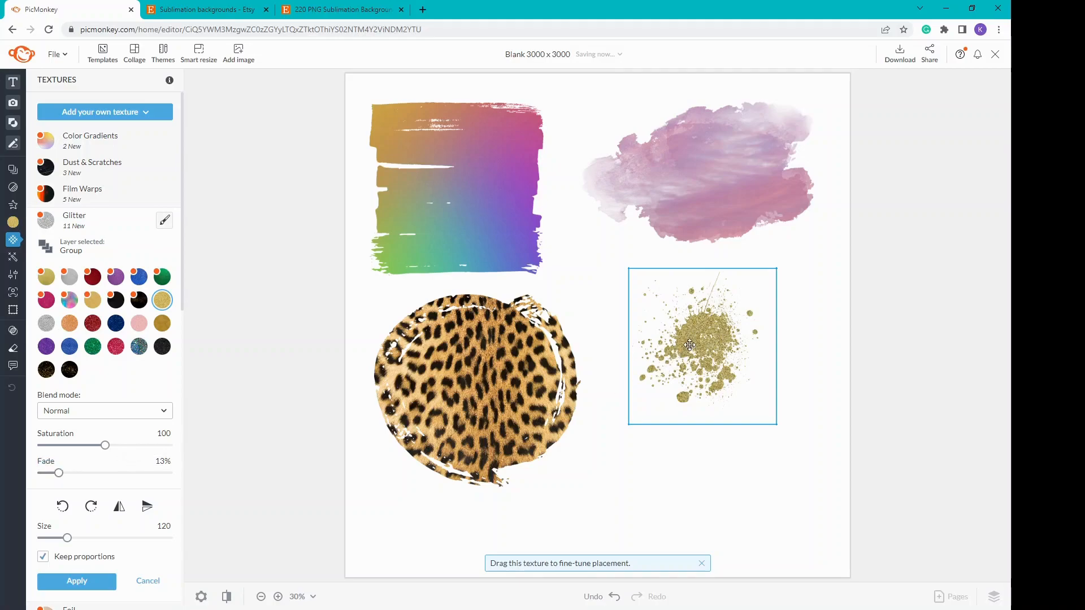
pyautogui.click(105, 583)
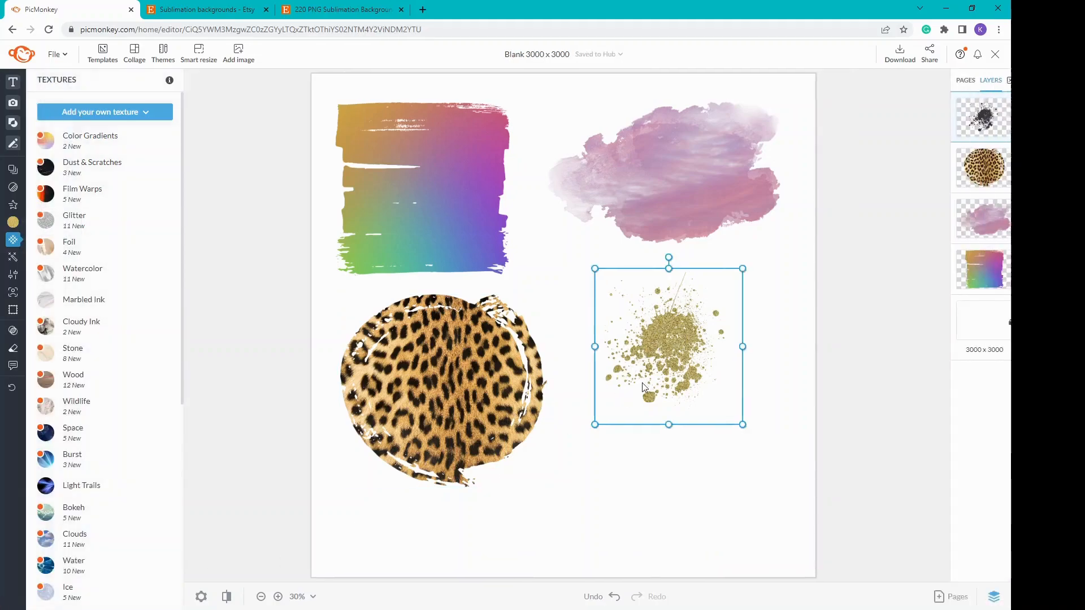
pyautogui.moveTo(657, 363); pyautogui.dragTo(411, 367)
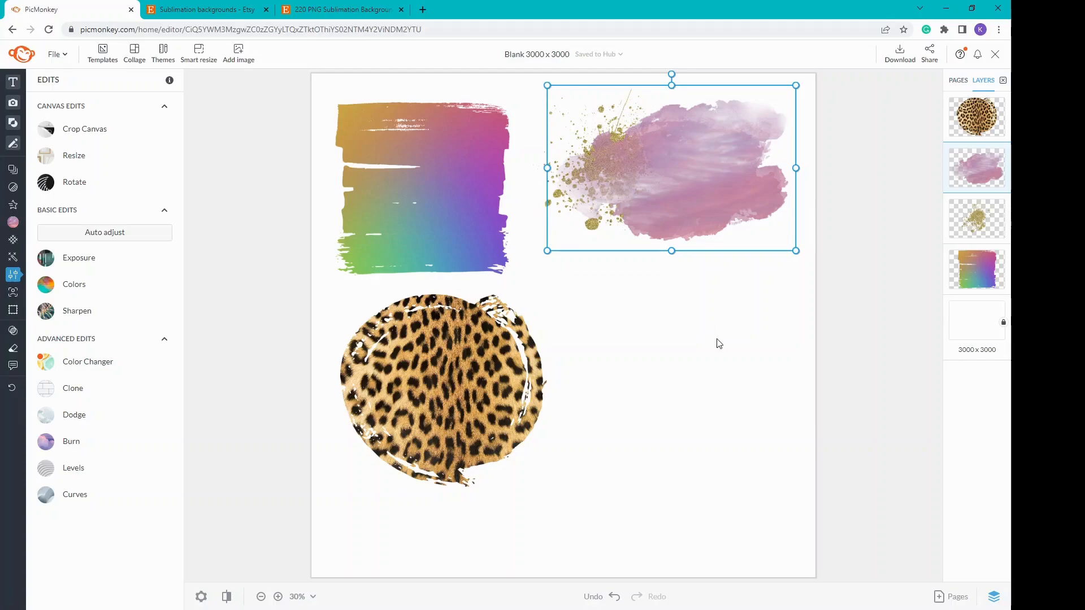
# Add the solid red heart from the Hearts set of the Basic graphics and place it beside the leopard circle.
pyautogui.click(16, 125)
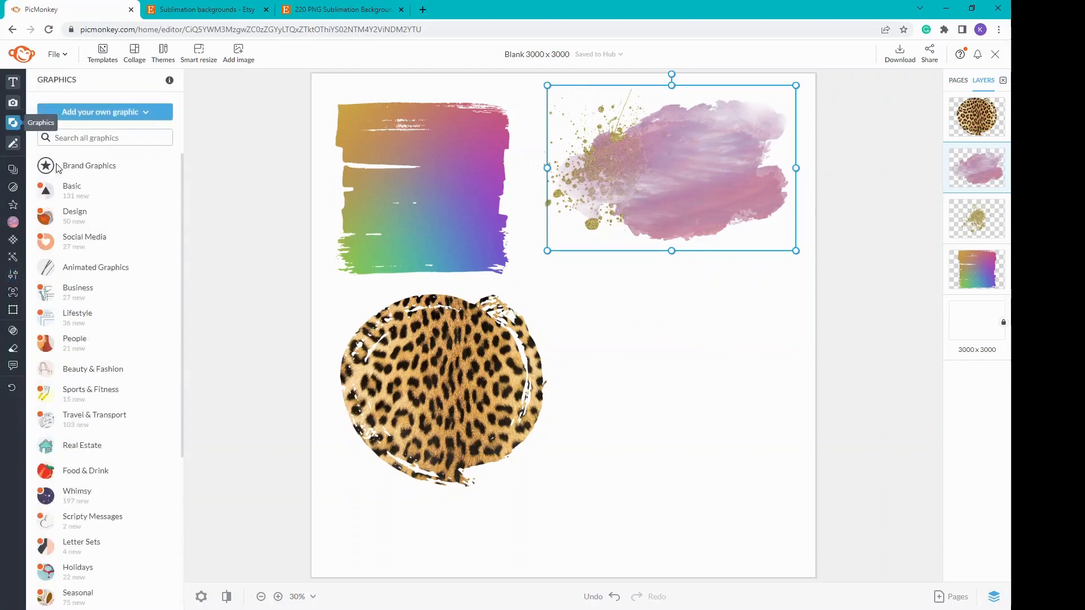
pyautogui.click(66, 193)
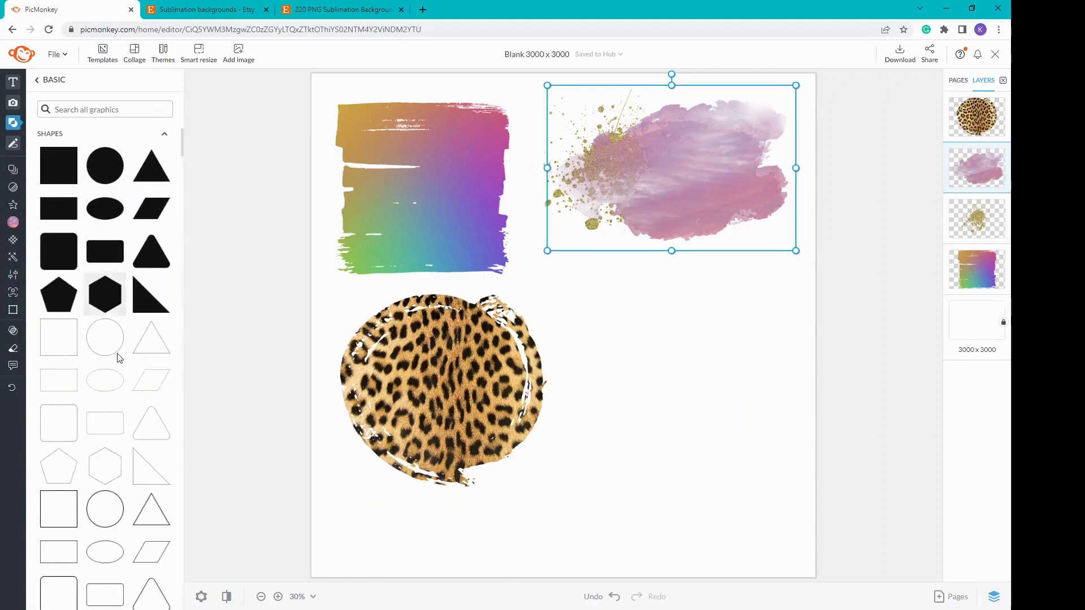
pyautogui.scroll(-5, 116, 351)
pyautogui.scroll(-10, 116, 362)
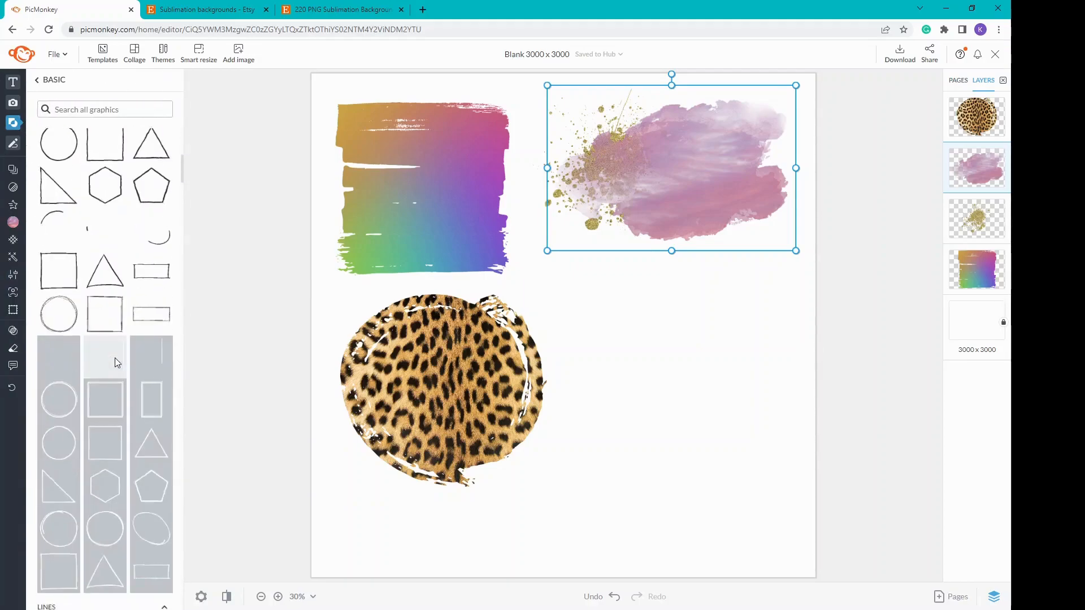
pyautogui.scroll(-10, 116, 361)
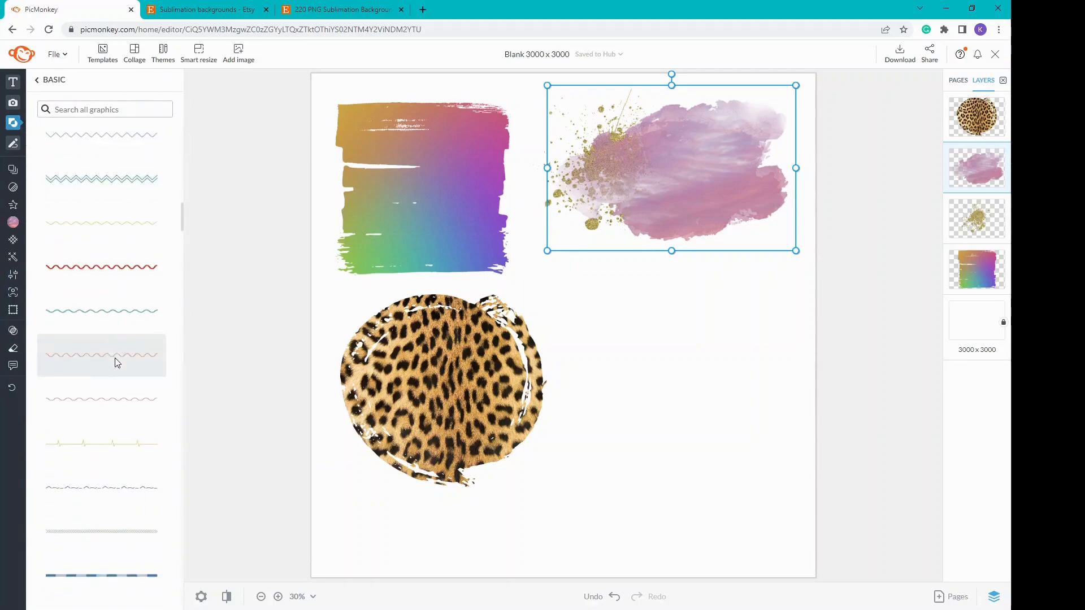
pyautogui.scroll(-10, 120, 373)
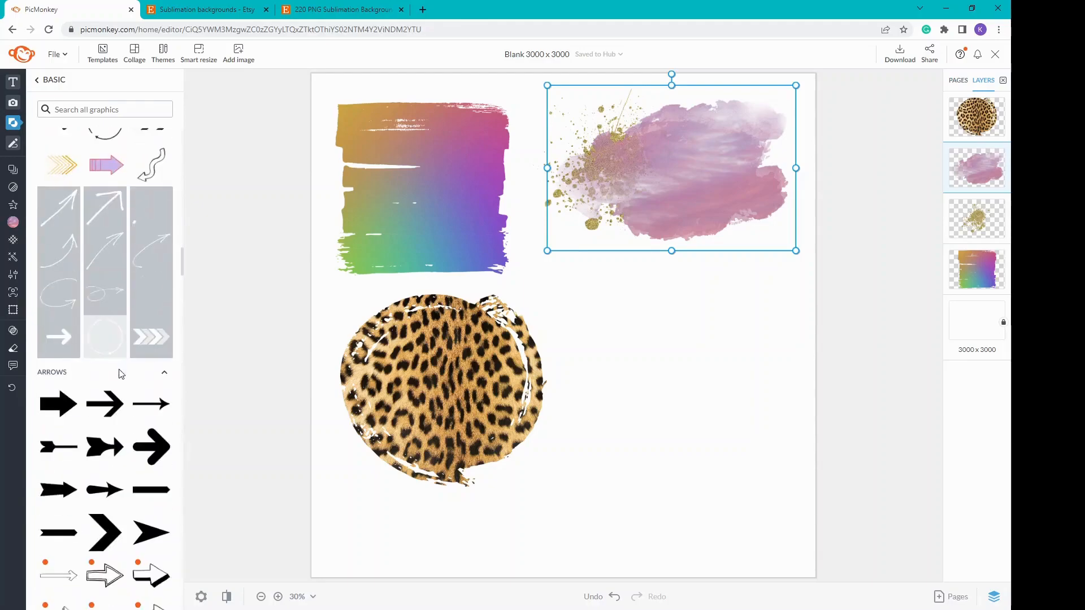
pyautogui.scroll(-10, 121, 376)
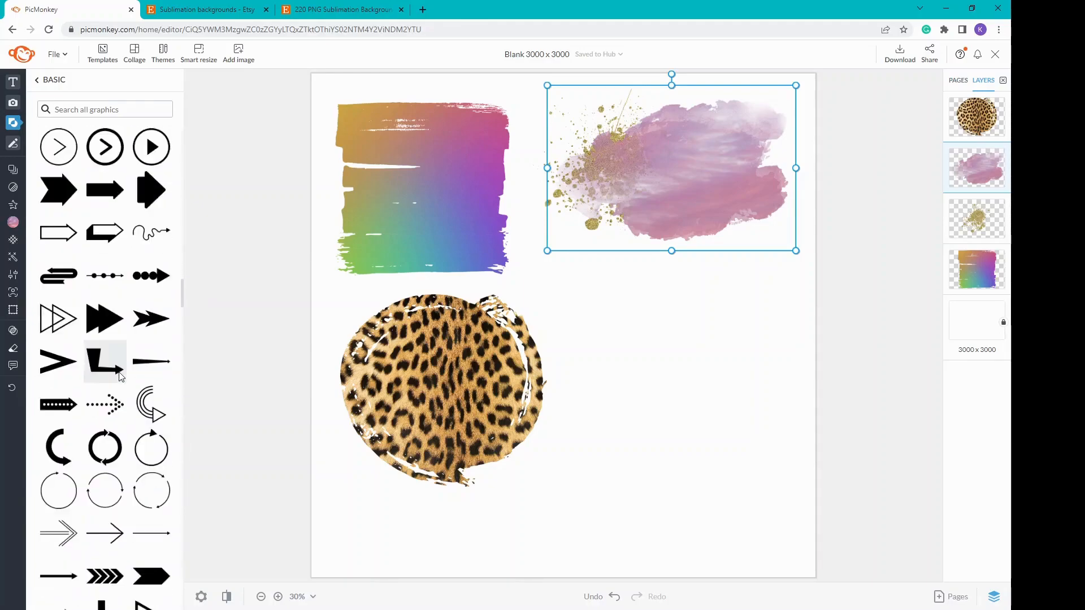
pyautogui.scroll(-10, 121, 377)
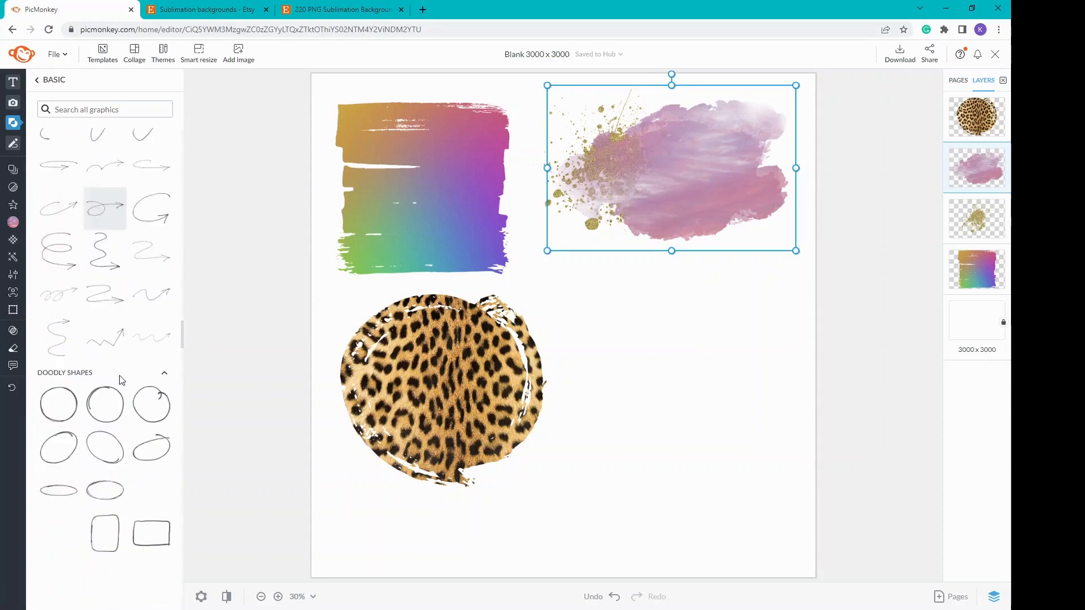
pyautogui.scroll(-10, 121, 382)
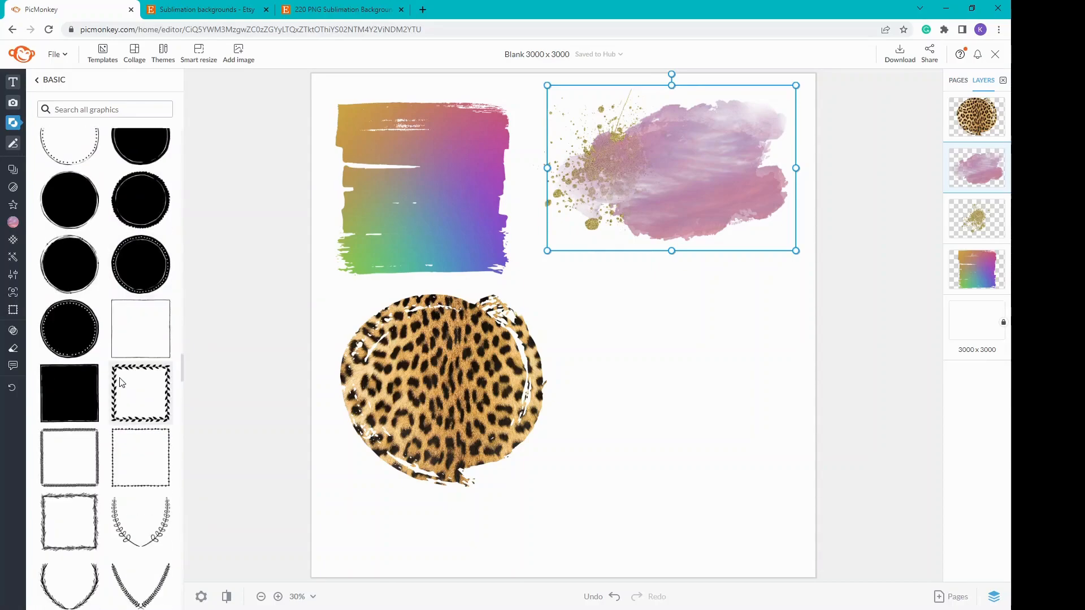
pyautogui.scroll(-8, 120, 384)
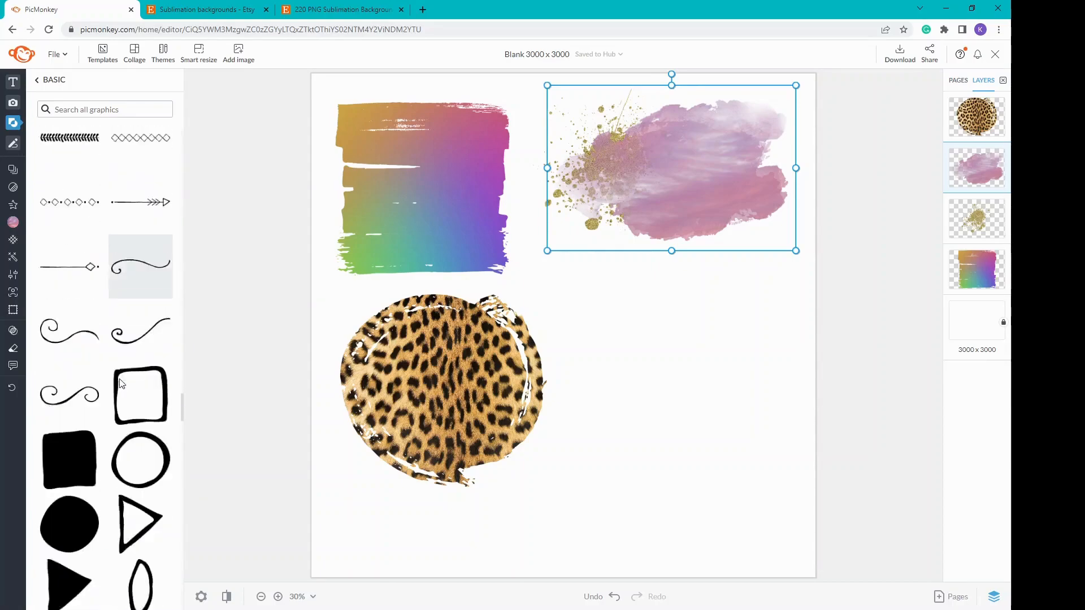
pyautogui.scroll(-8, 121, 384)
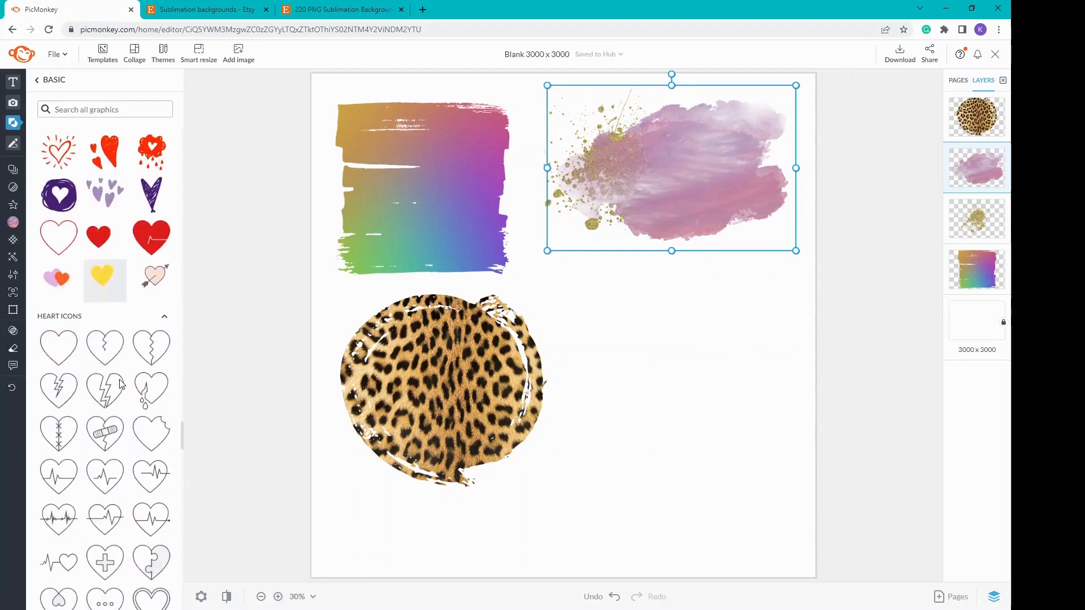
pyautogui.scroll(-10, 104, 446)
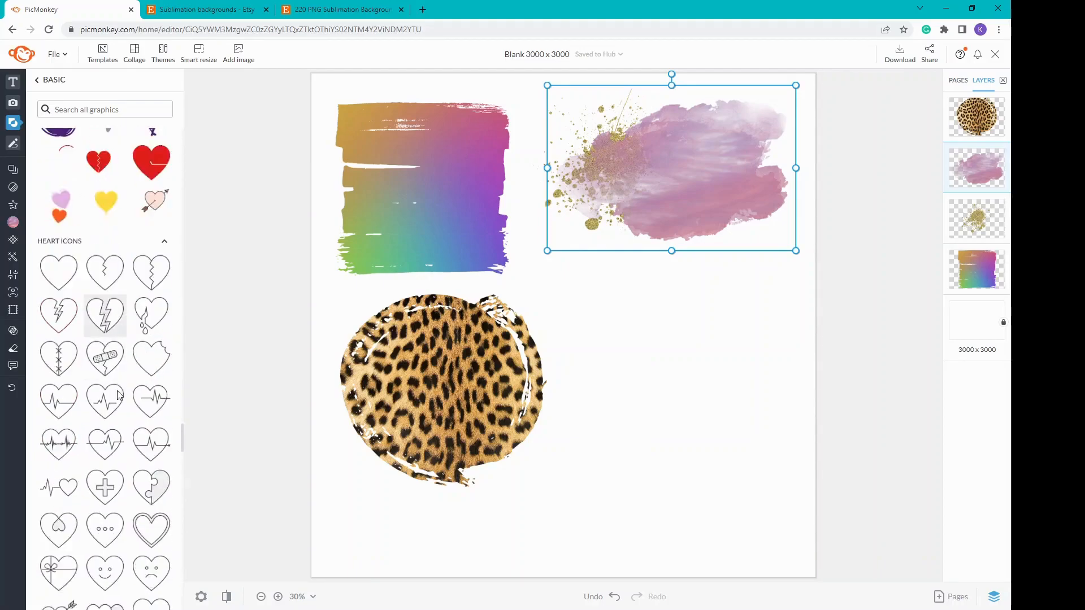
pyautogui.scroll(-8, 103, 449)
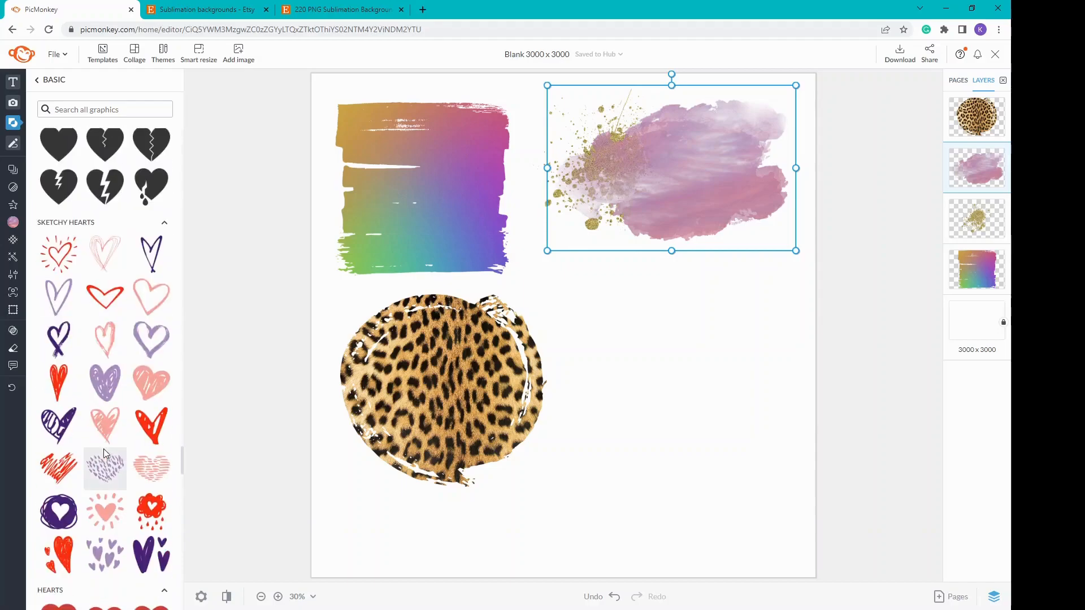
pyautogui.scroll(-2, 103, 448)
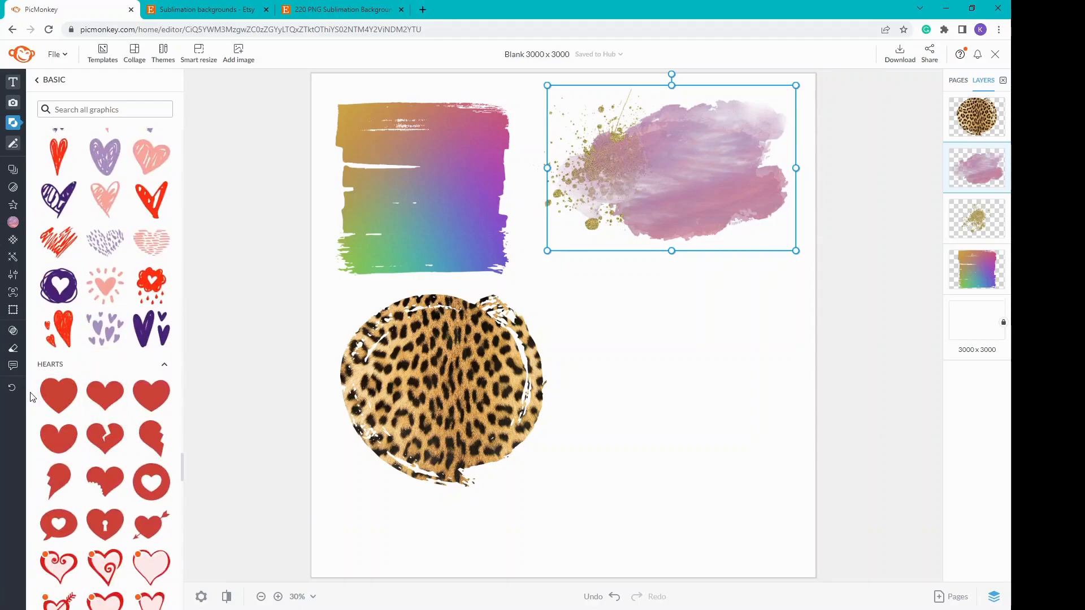
pyautogui.click(52, 409)
pyautogui.moveTo(573, 321); pyautogui.dragTo(657, 382)
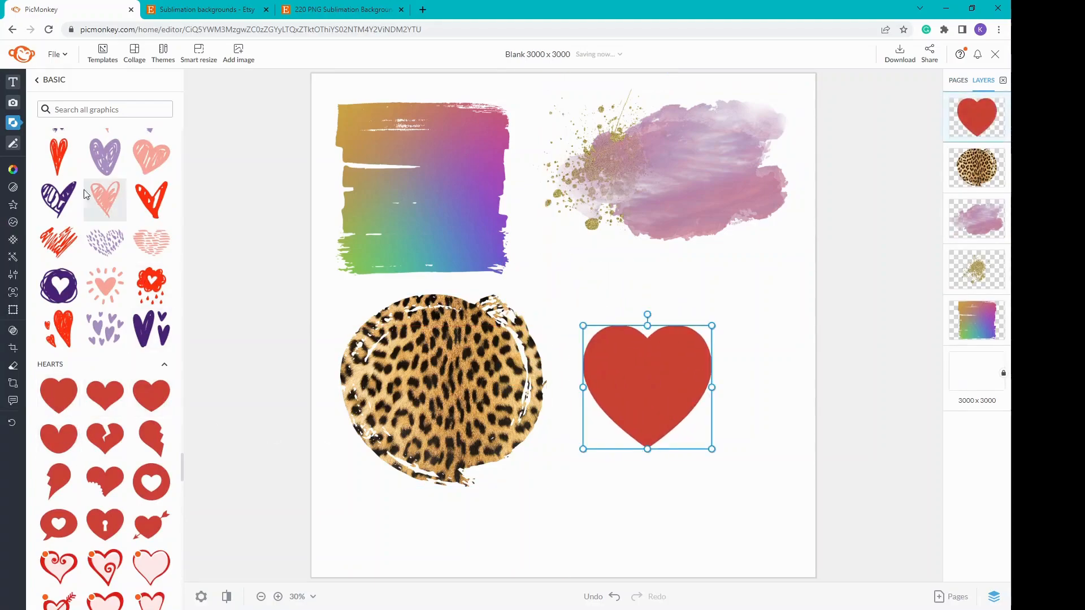
# Add the dark ink splatter with a dense blot and fine spray from the Design graphics' Splatters and place it over the heart's lower-right side.
pyautogui.click(39, 80)
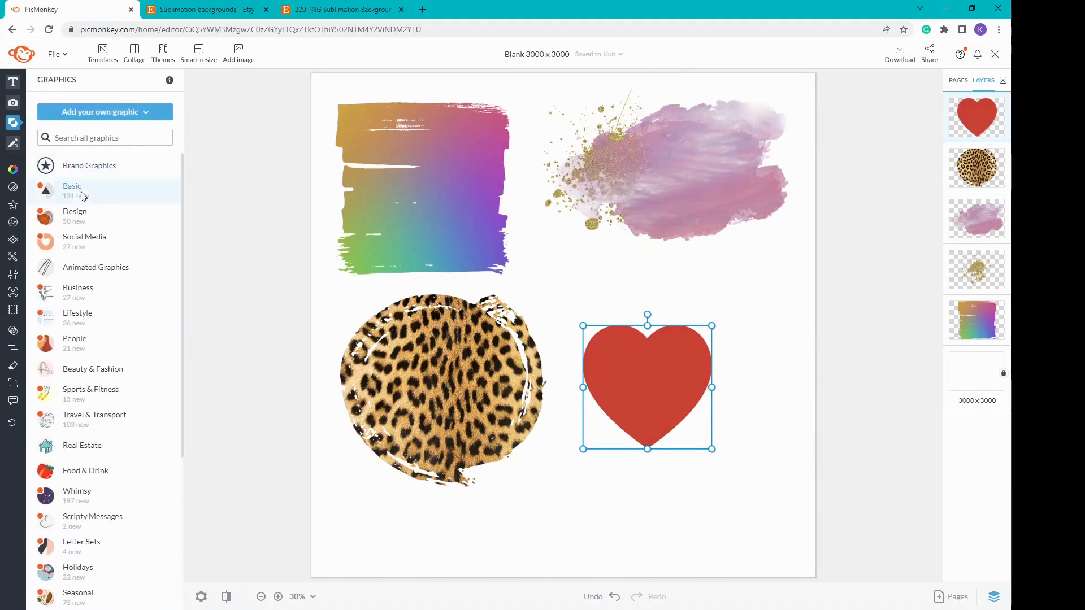
pyautogui.click(80, 190)
pyautogui.click(54, 81)
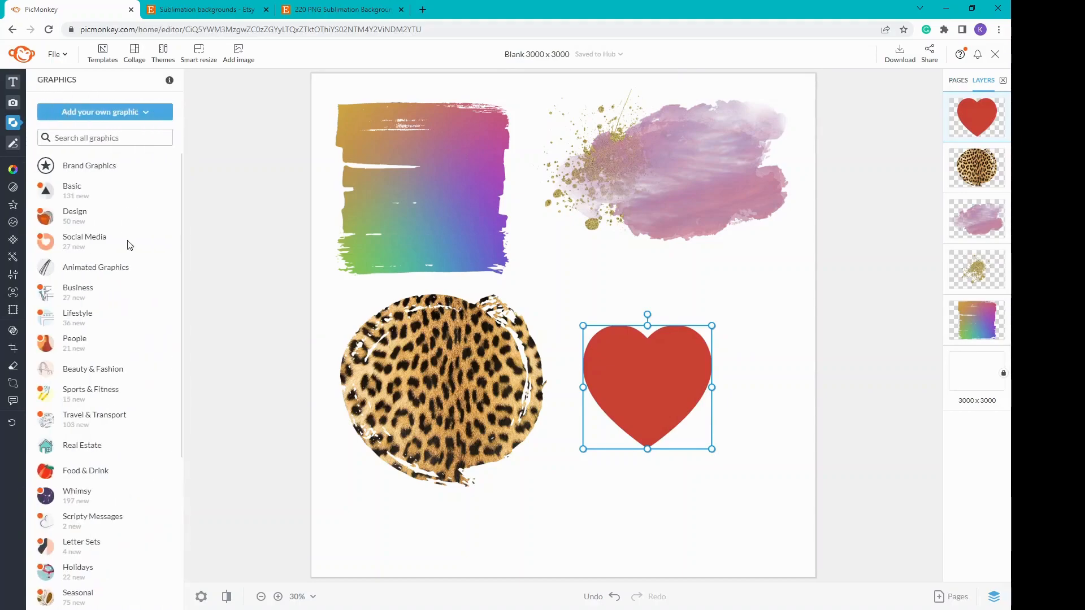
pyautogui.click(86, 212)
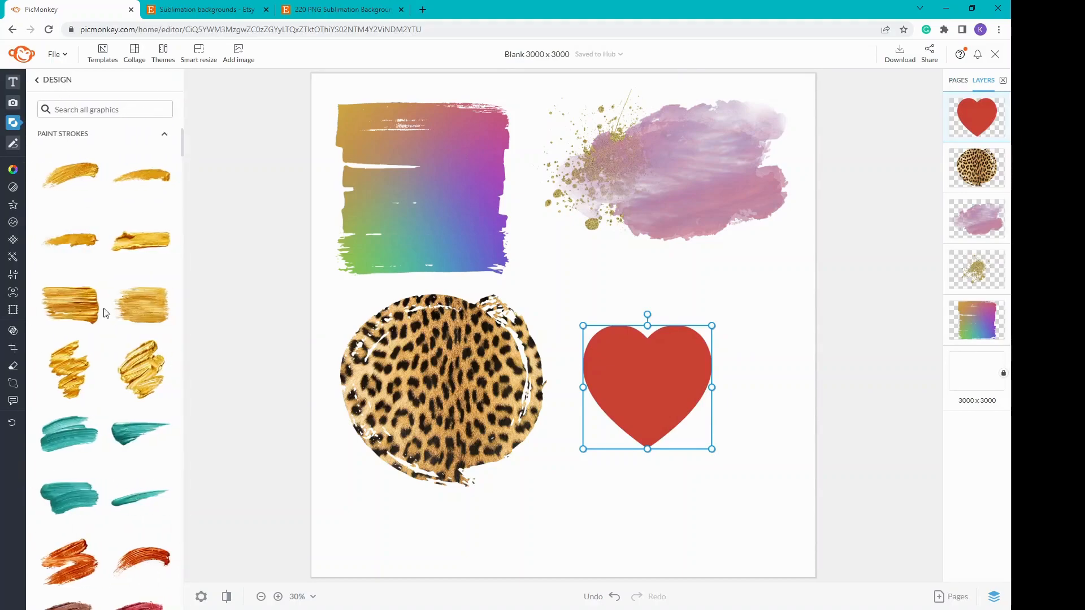
pyautogui.scroll(-15, 107, 334)
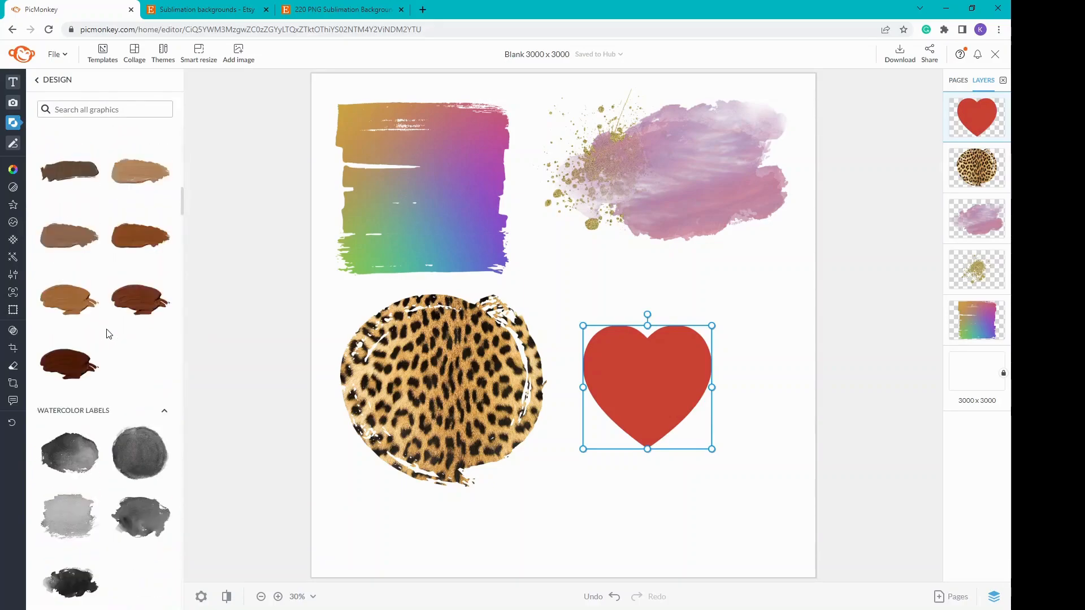
pyautogui.scroll(-10, 109, 334)
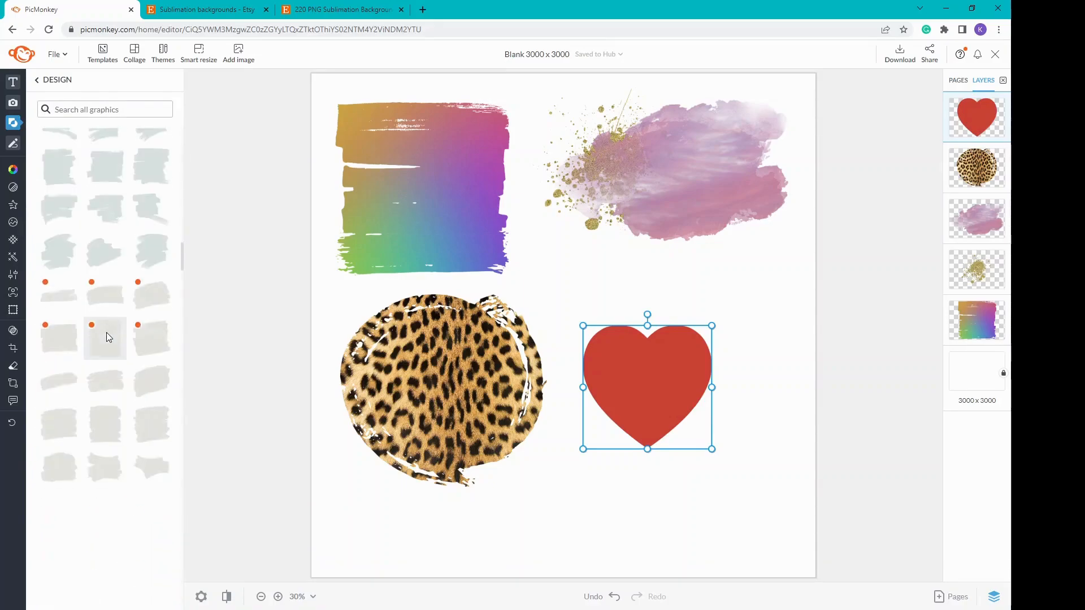
pyautogui.scroll(-10, 107, 338)
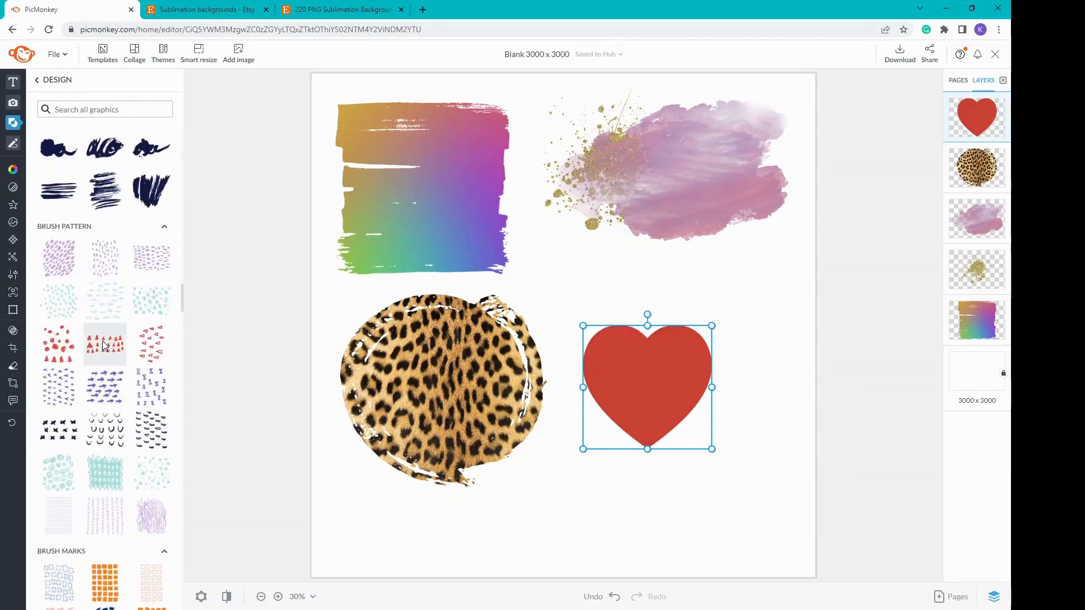
pyautogui.scroll(-10, 103, 349)
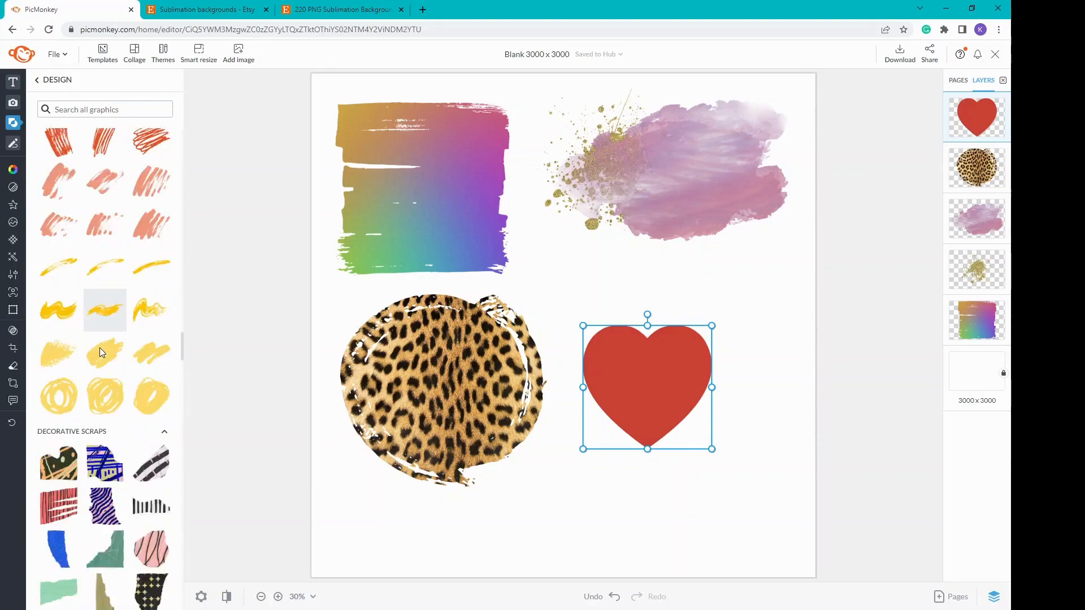
pyautogui.scroll(-10, 100, 351)
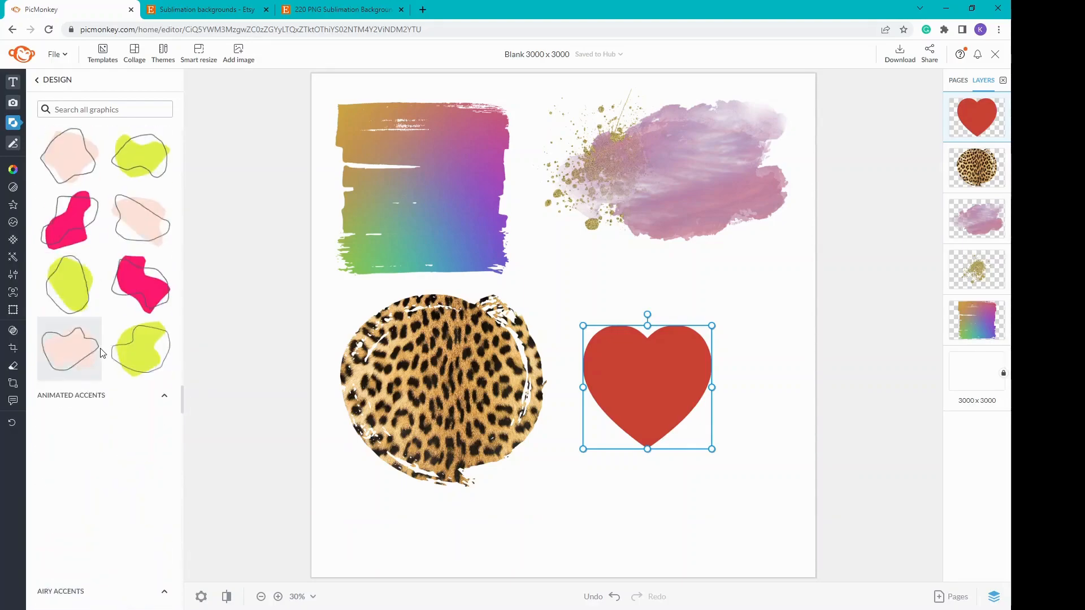
pyautogui.scroll(-10, 100, 356)
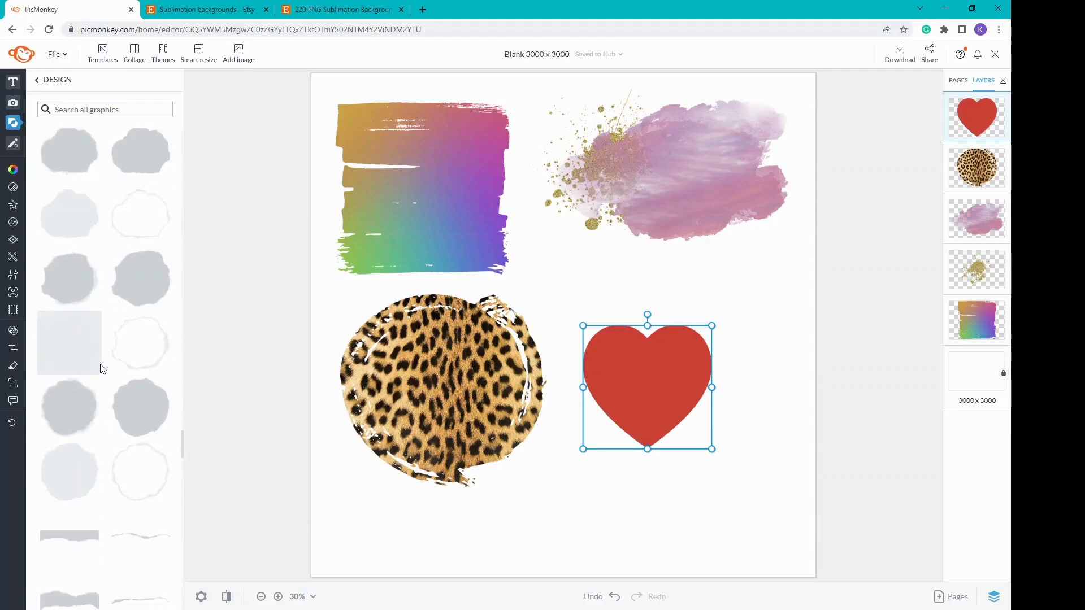
pyautogui.scroll(-10, 103, 372)
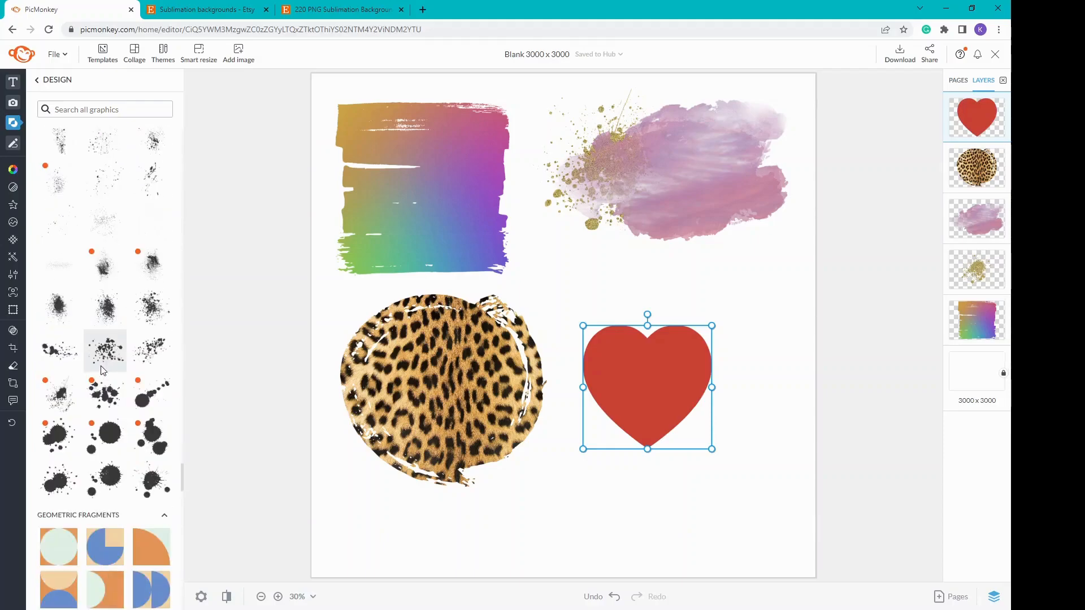
pyautogui.click(65, 396)
pyautogui.moveTo(588, 356); pyautogui.dragTo(699, 421)
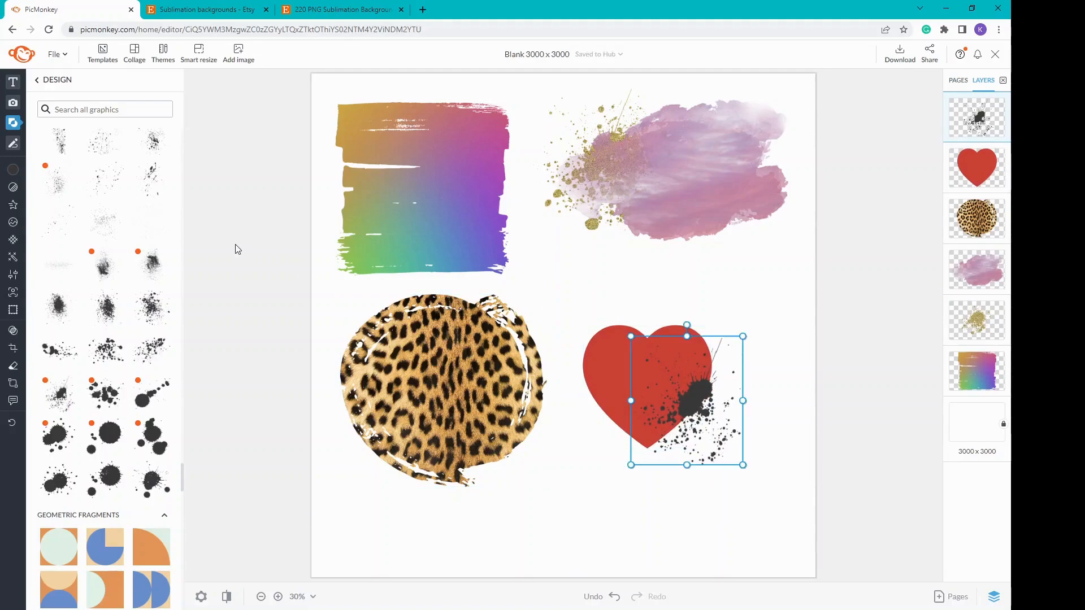
# Recolor the ink splatter to the heart's red, #cd4237, and shift it slightly down and left along the heart's lower-right edge.
pyautogui.click(14, 169)
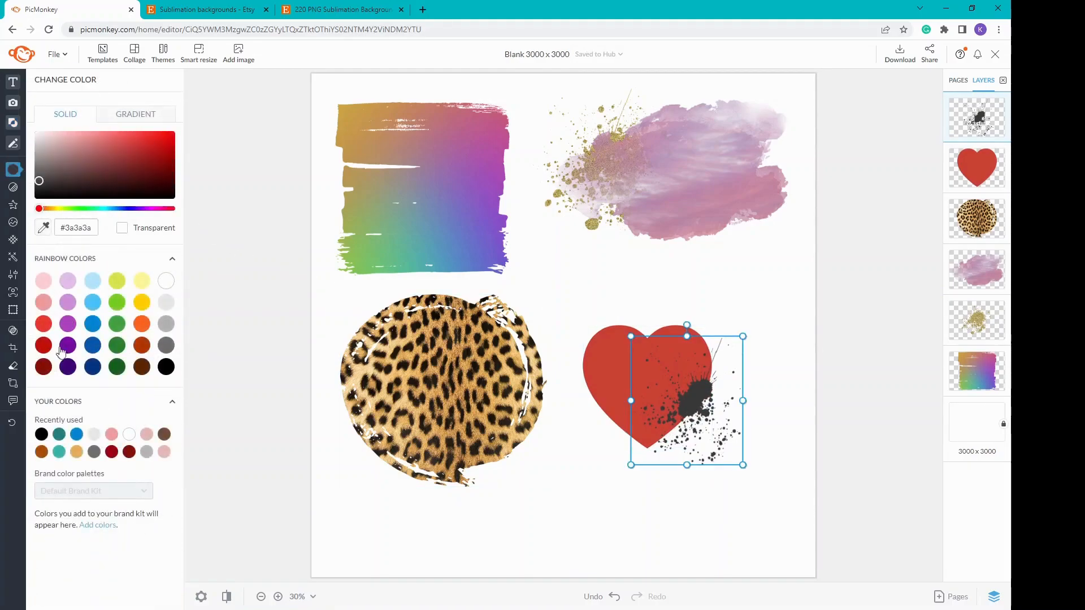
pyautogui.click(626, 345)
pyautogui.click(233, 154)
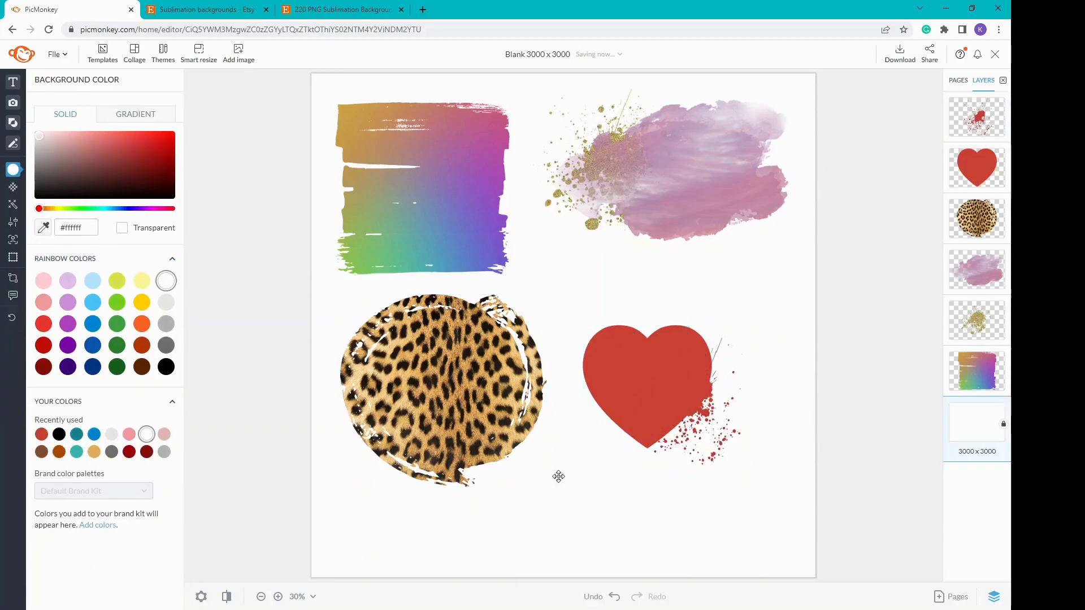
pyautogui.moveTo(716, 425); pyautogui.dragTo(703, 432)
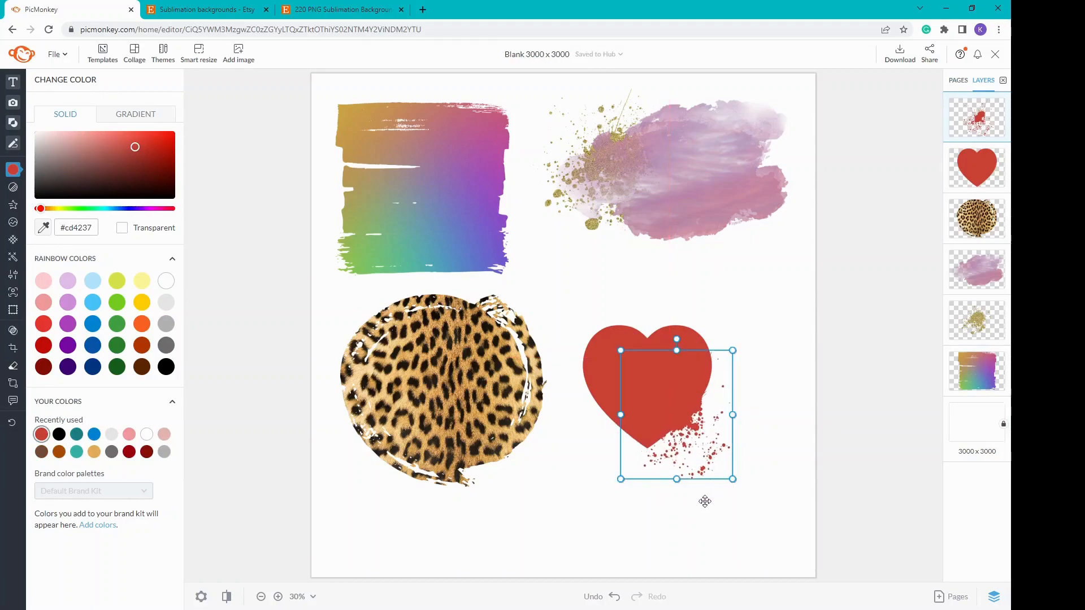
pyautogui.click(243, 305)
# Browse the Basic shapes and the Design graphics sets, from Paint Strokes through Geometric Patterns, for another element to combine with the heart.
pyautogui.click(34, 123)
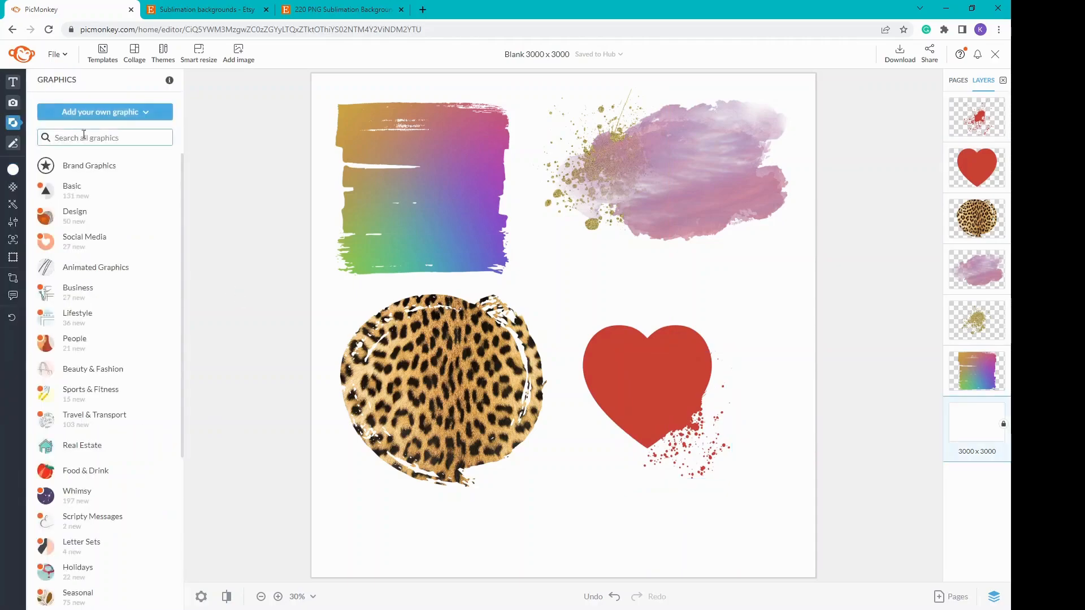
pyautogui.click(87, 193)
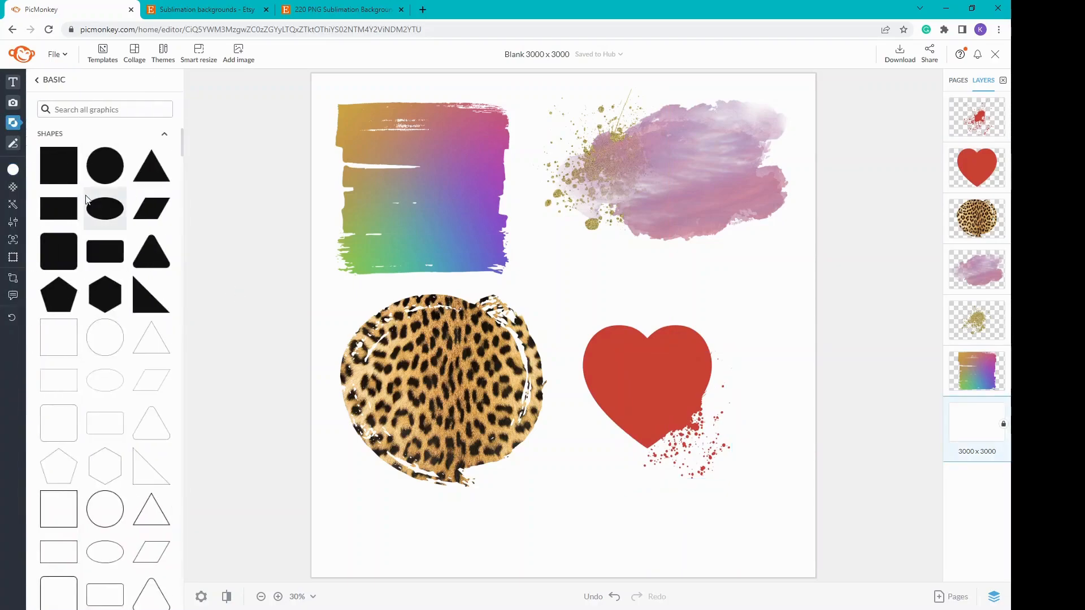
pyautogui.scroll(-5, 68, 170)
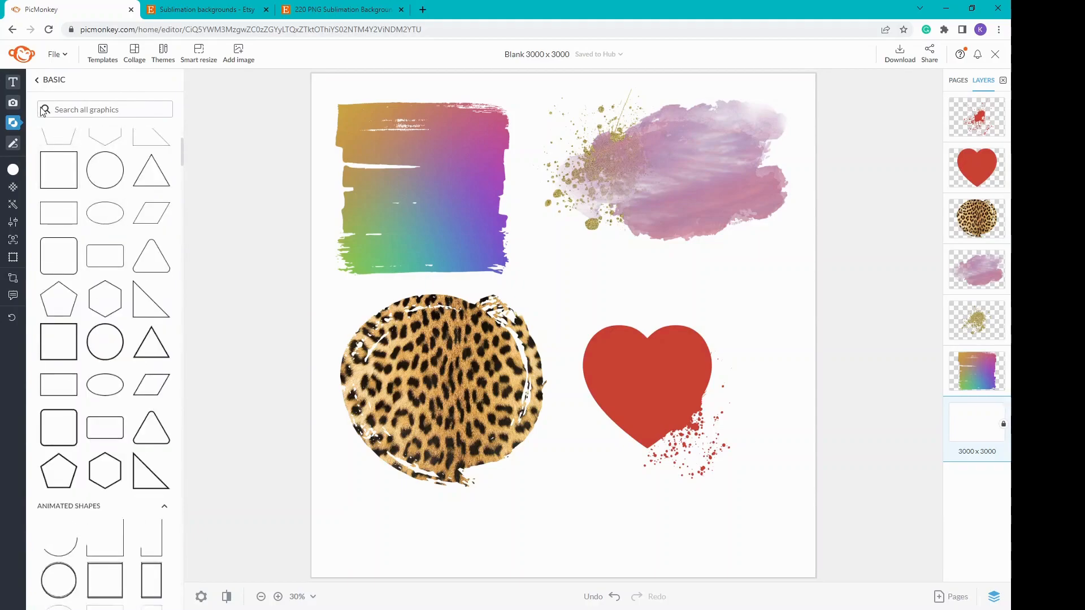
pyautogui.click(54, 81)
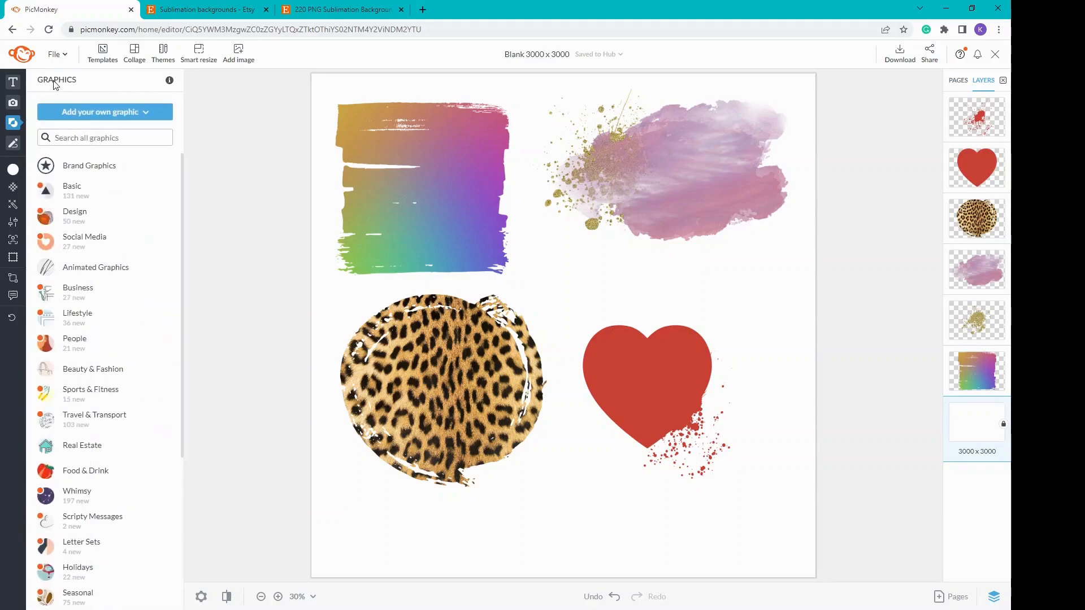
pyautogui.click(85, 218)
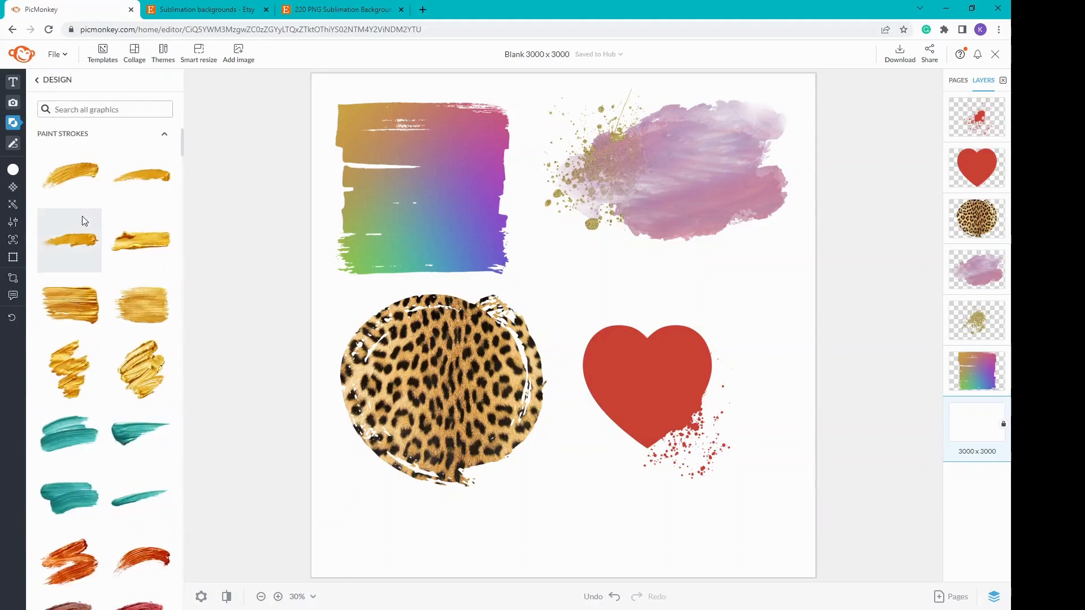
pyautogui.scroll(-10, 119, 357)
pyautogui.scroll(-15, 117, 357)
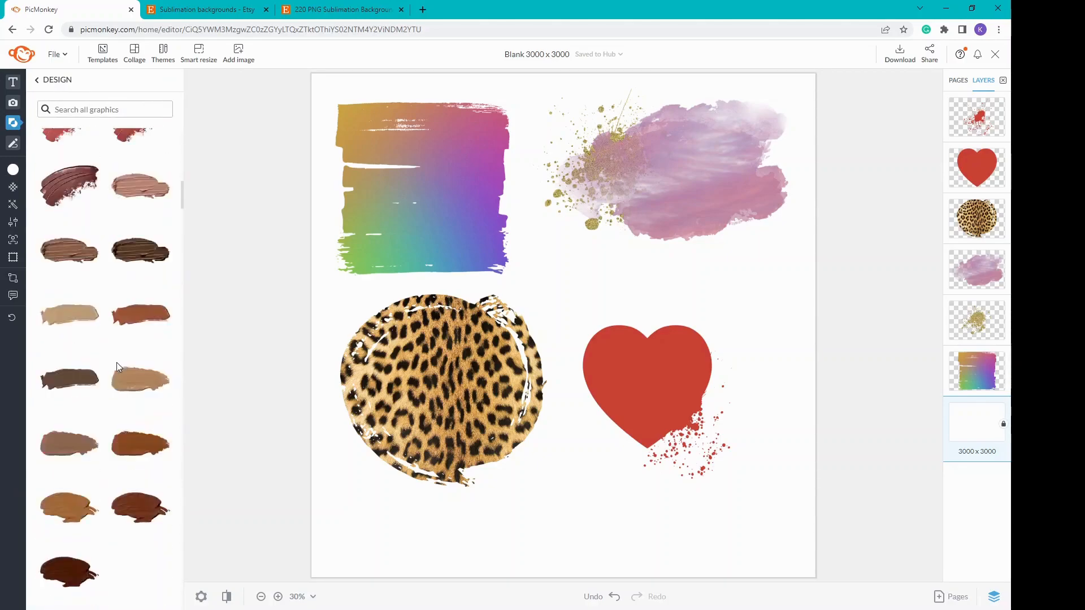
pyautogui.scroll(-15, 107, 413)
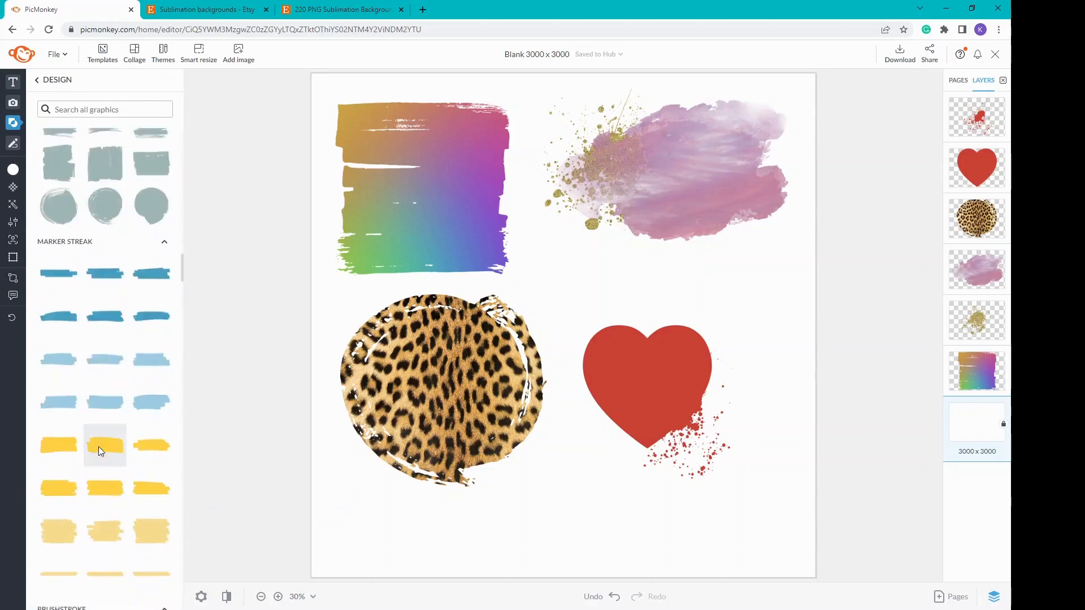
pyautogui.scroll(-15, 99, 459)
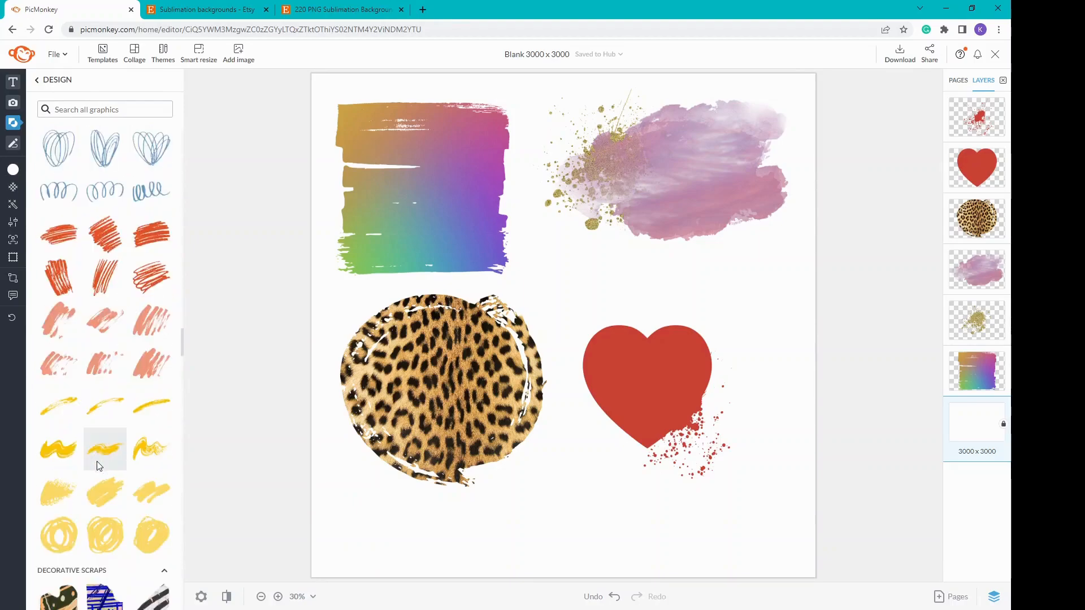
pyautogui.scroll(-15, 96, 478)
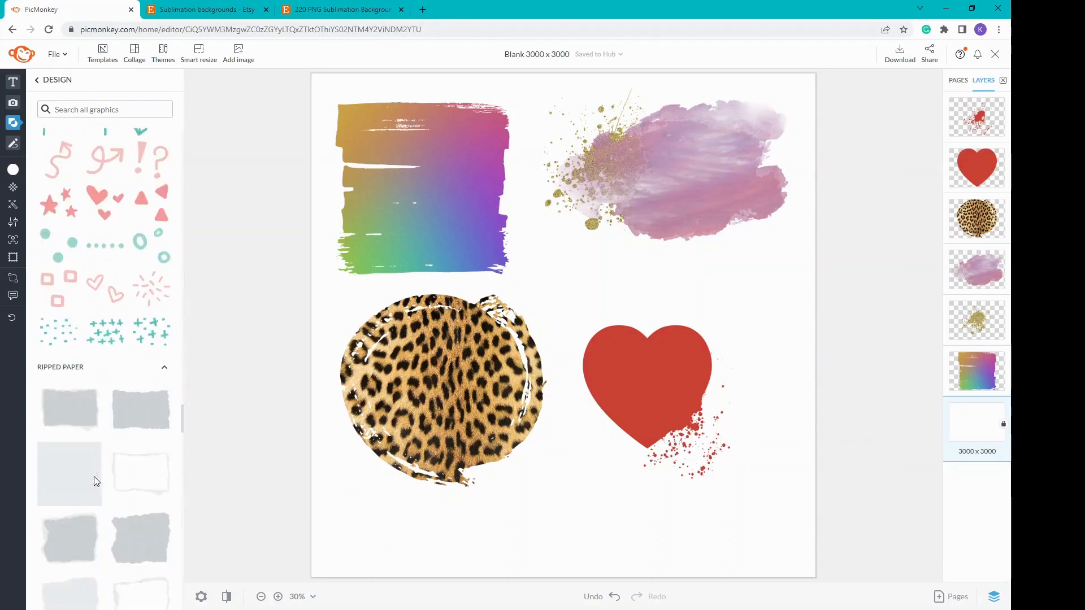
pyautogui.scroll(-15, 94, 482)
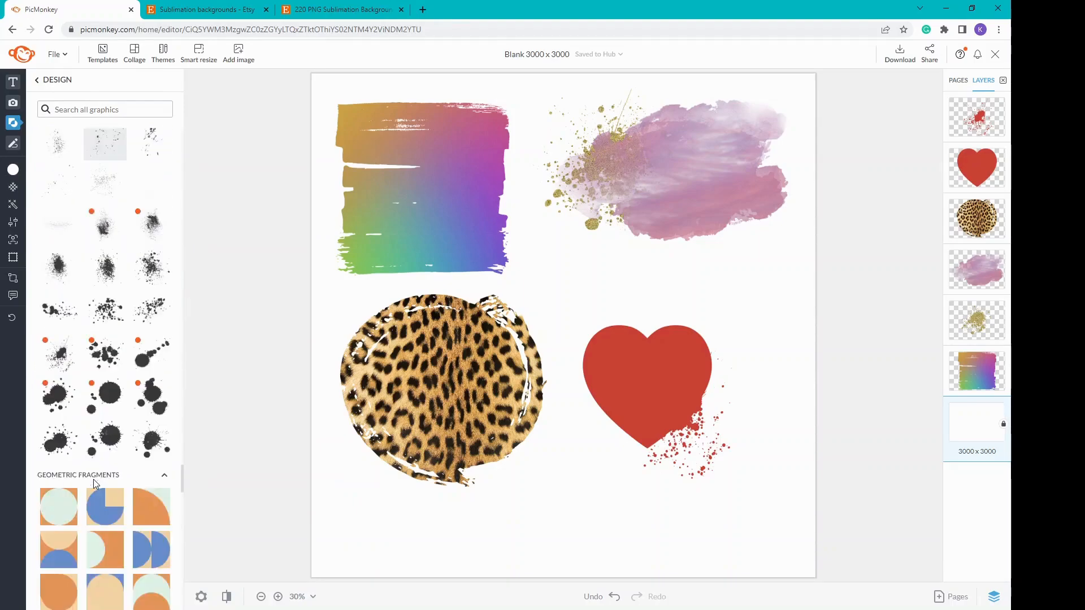
pyautogui.scroll(-15, 93, 481)
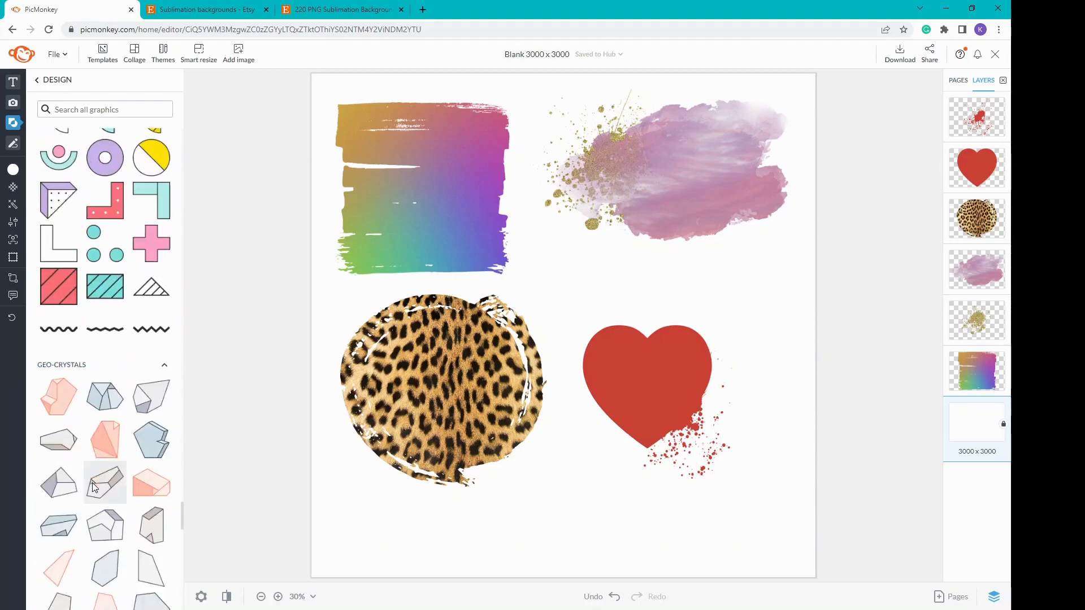
pyautogui.scroll(-15, 94, 487)
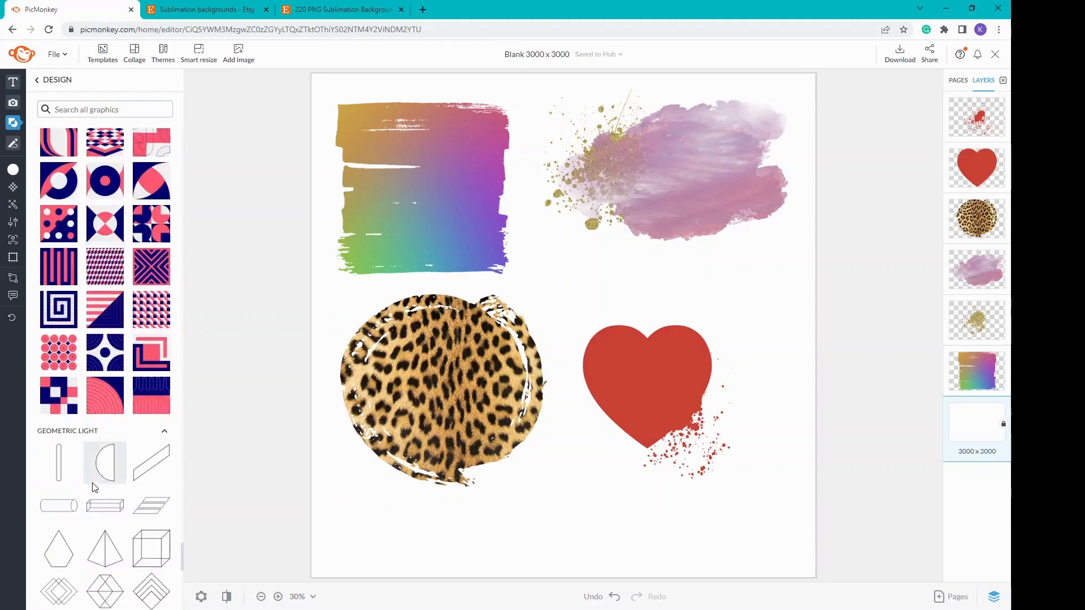
pyautogui.scroll(-8, 94, 489)
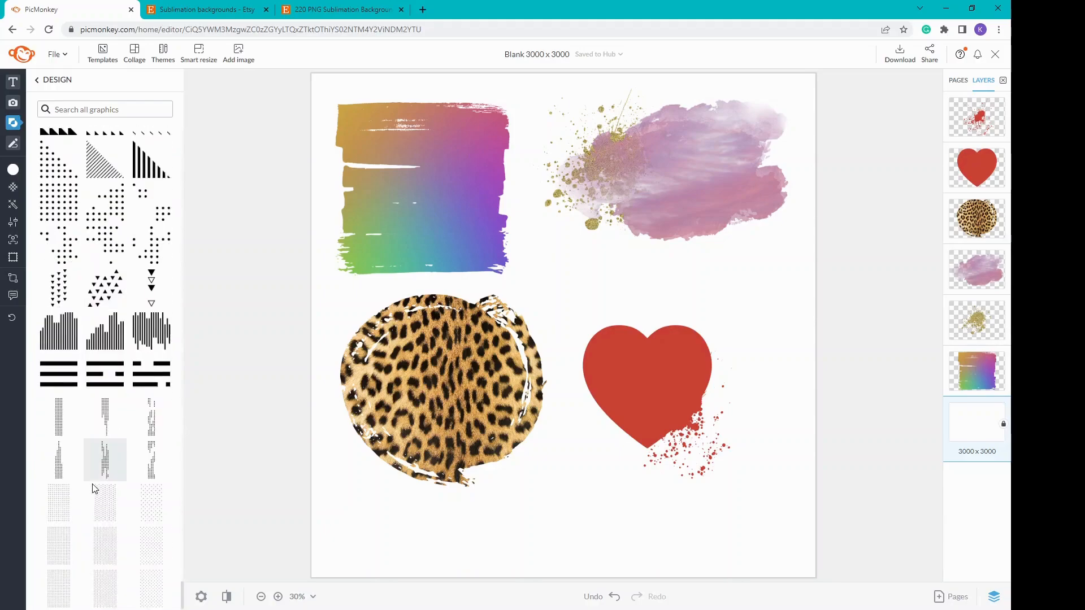
# Add the tall, narrow speckled splatter from the Splatters set and place it over the heart's right edge.
pyautogui.scroll(15, 92, 484)
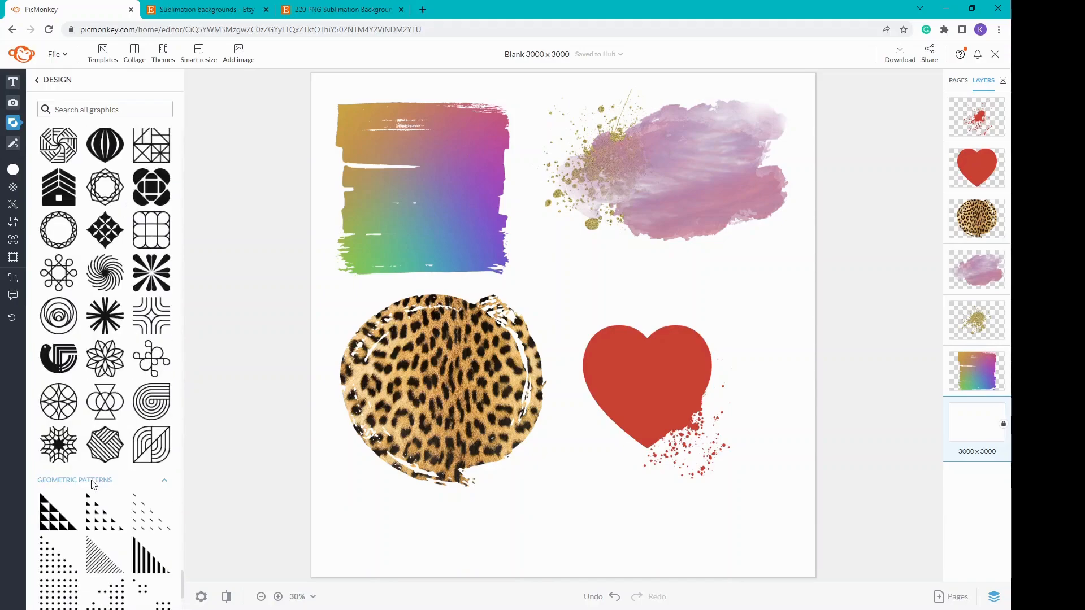
pyautogui.scroll(20, 92, 483)
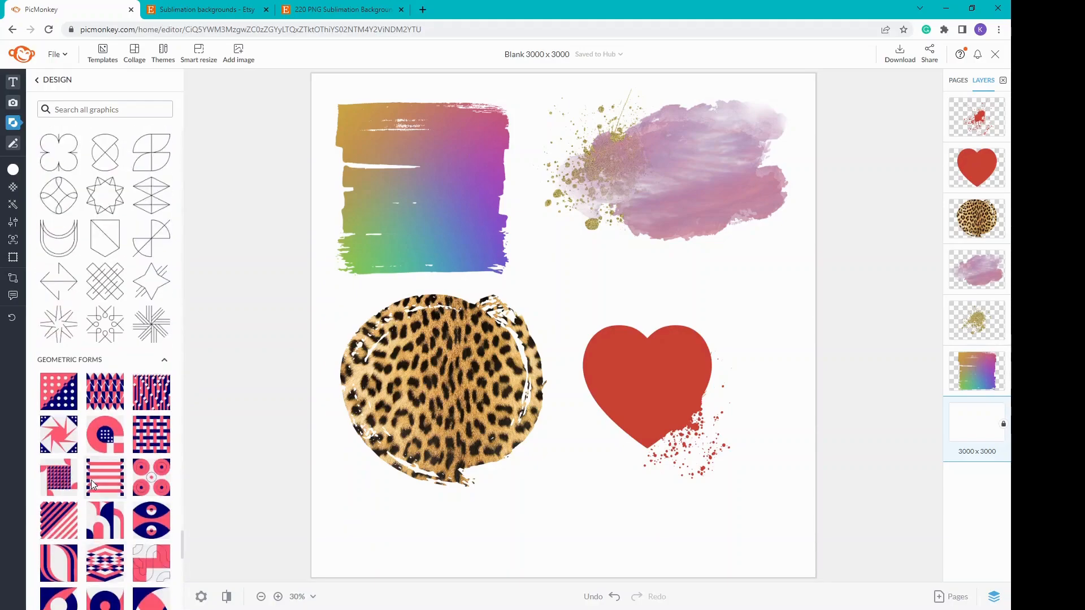
pyautogui.scroll(20, 92, 484)
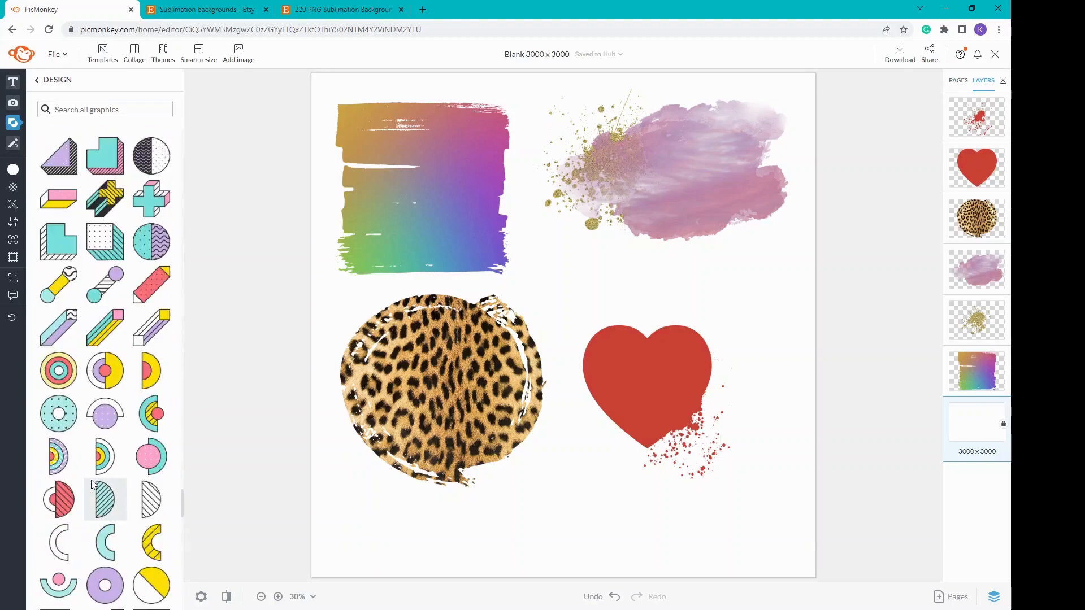
pyautogui.scroll(7, 92, 482)
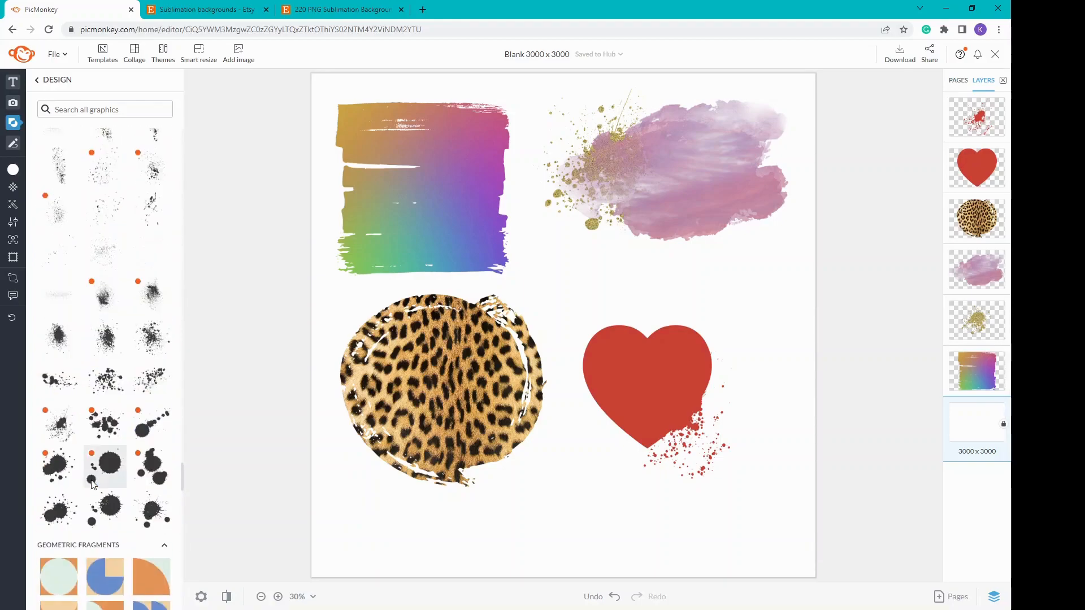
pyautogui.scroll(5, 107, 449)
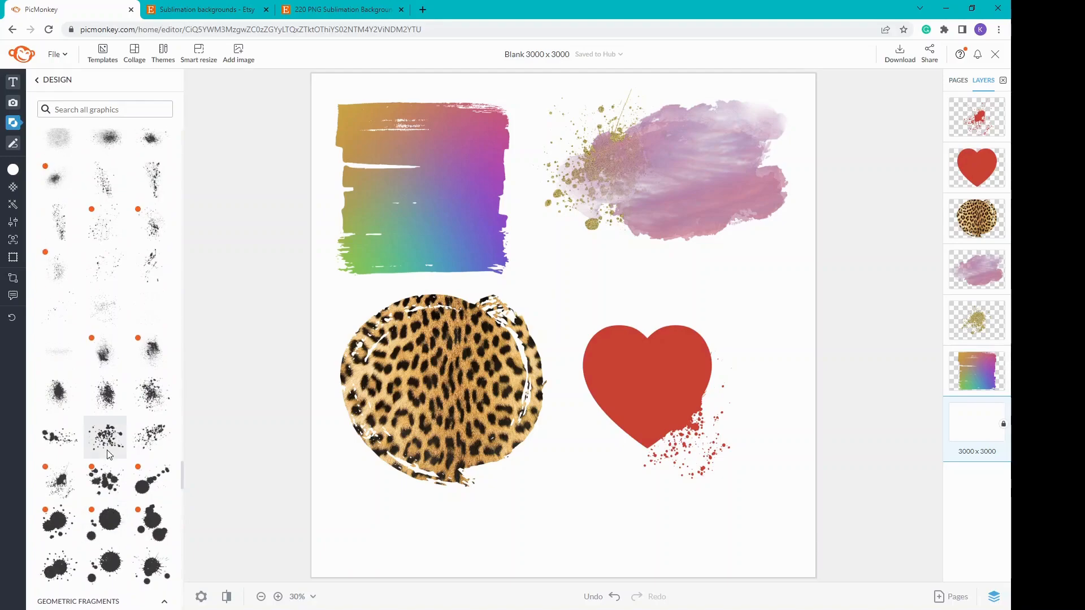
pyautogui.scroll(-2, 107, 450)
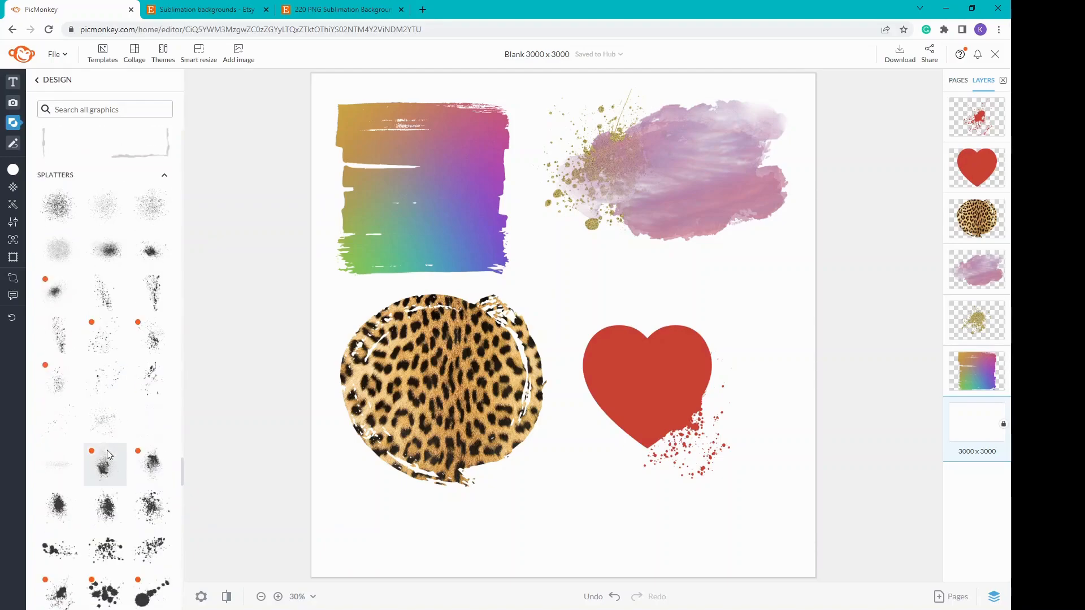
pyautogui.click(149, 284)
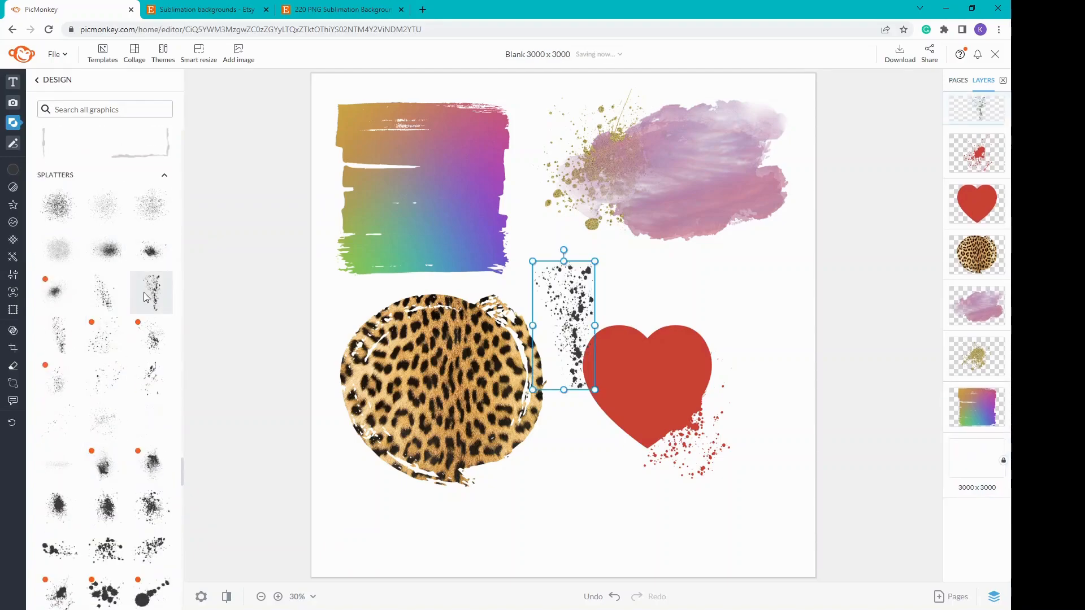
pyautogui.moveTo(566, 307); pyautogui.dragTo(692, 387)
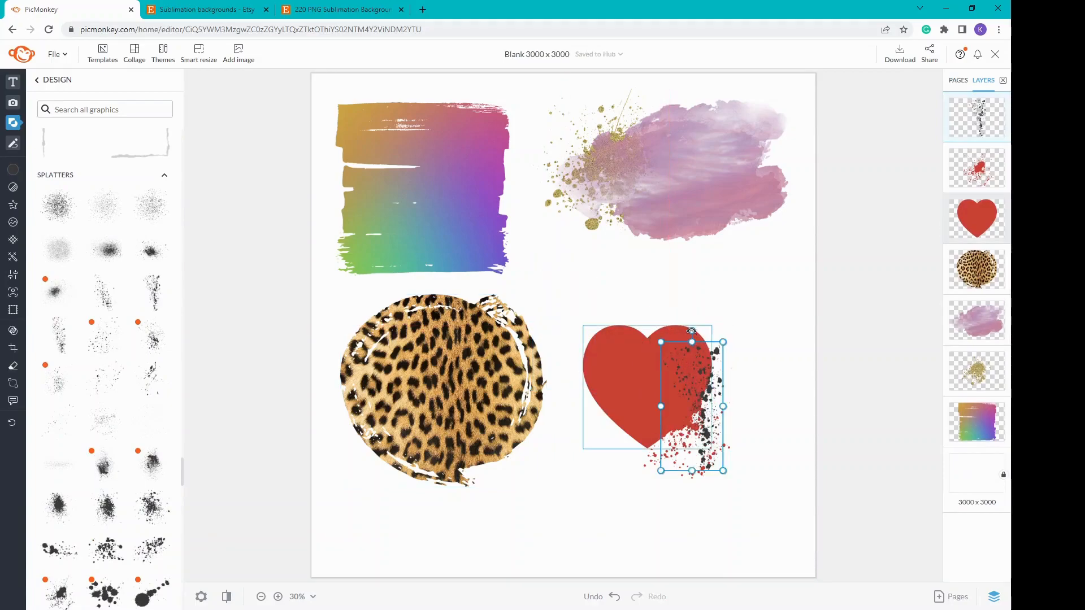
# Tilt the tall speckled splatter slightly clockwise, align it along the heart's right edge and recolor it white, #ffffff.
pyautogui.moveTo(651, 356); pyautogui.dragTo(589, 534)
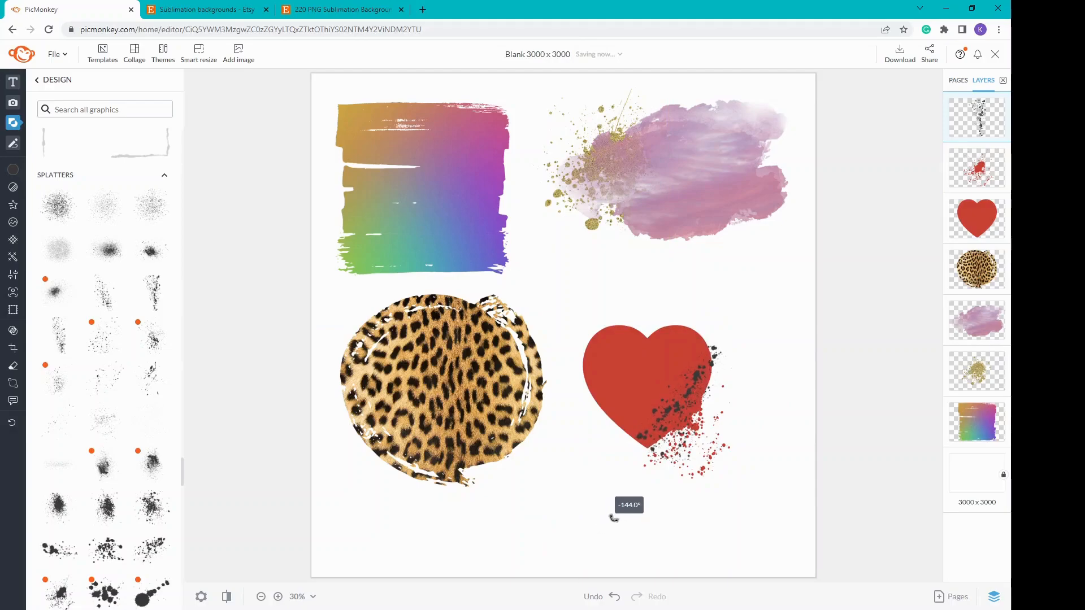
pyautogui.moveTo(622, 485); pyautogui.dragTo(674, 493)
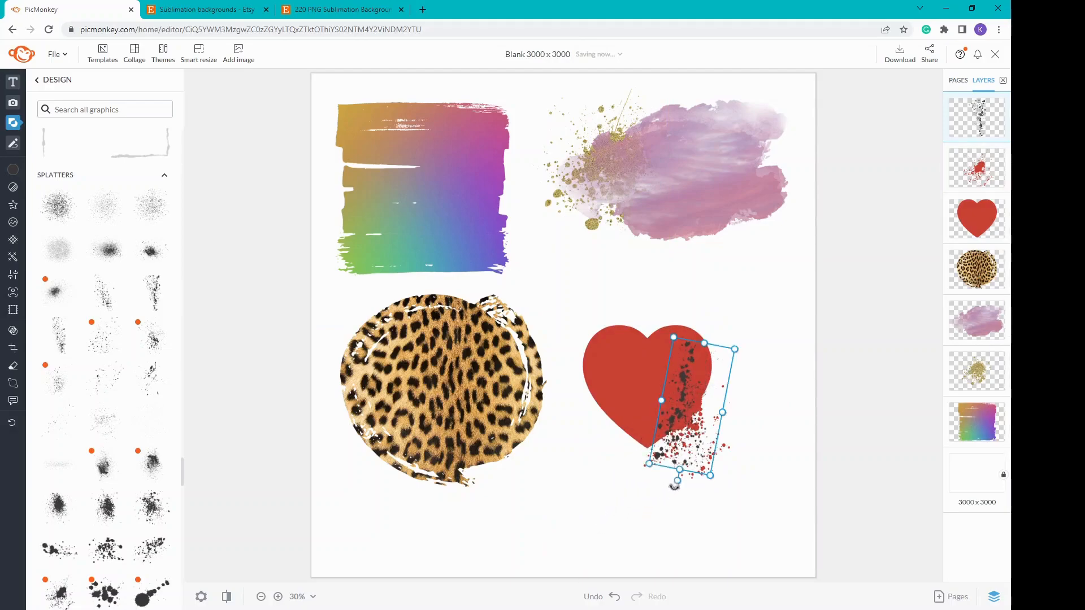
pyautogui.moveTo(689, 428)
pyautogui.mouseDown()
pyautogui.moveTo(699, 406)
pyautogui.moveTo(700, 420)
pyautogui.mouseUp()
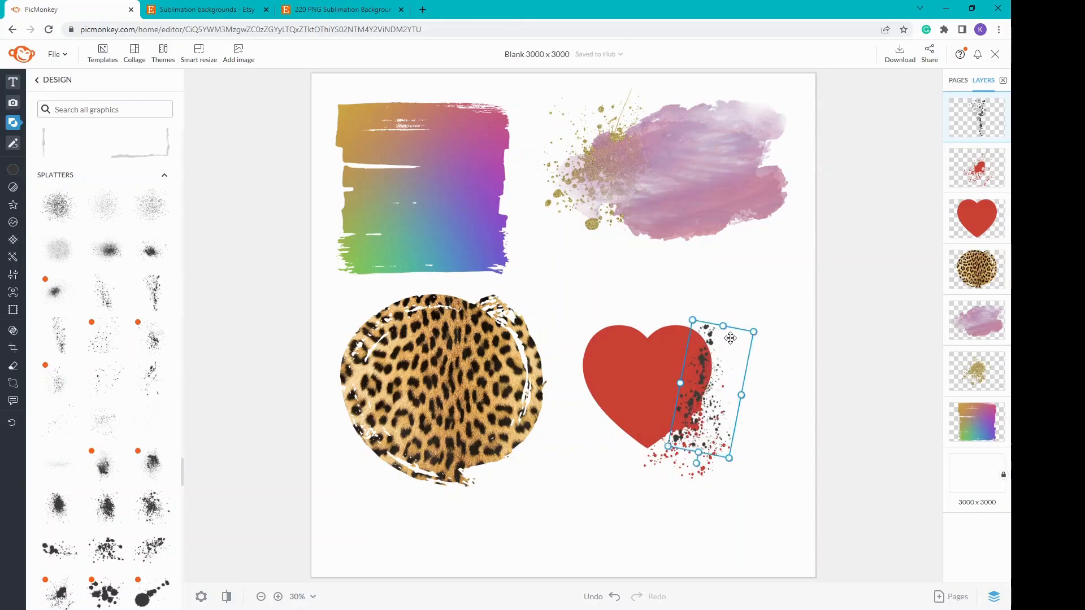
pyautogui.moveTo(712, 354); pyautogui.dragTo(712, 361)
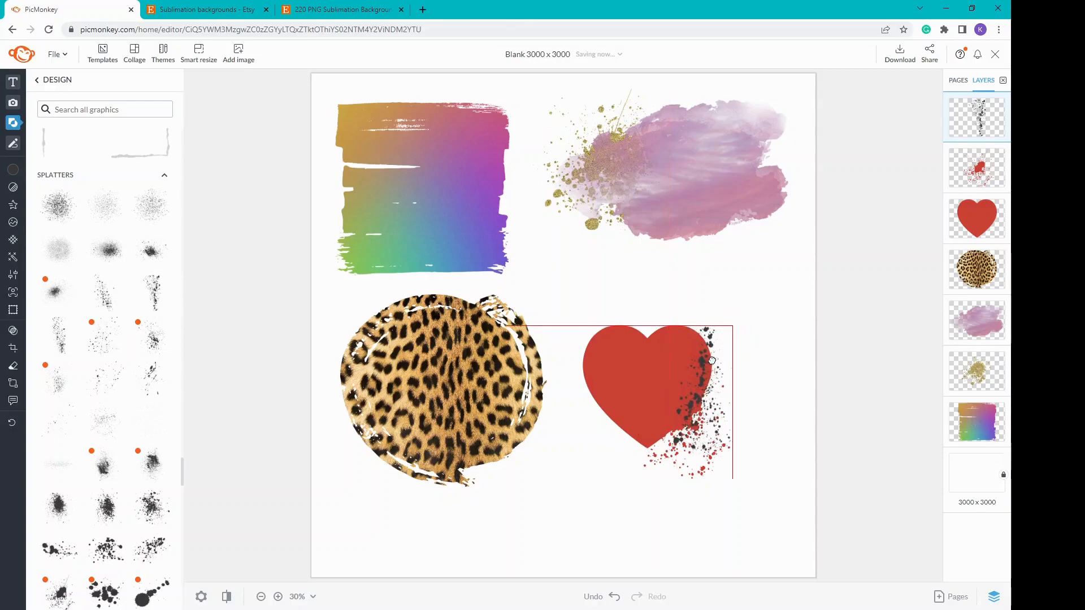
pyautogui.click(17, 170)
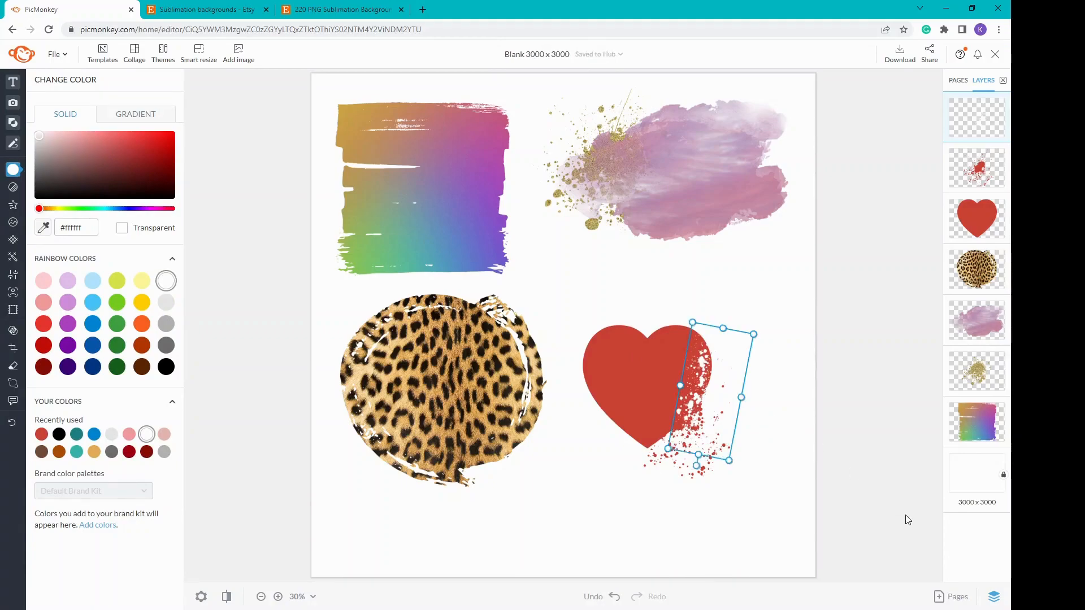
pyautogui.click(781, 437)
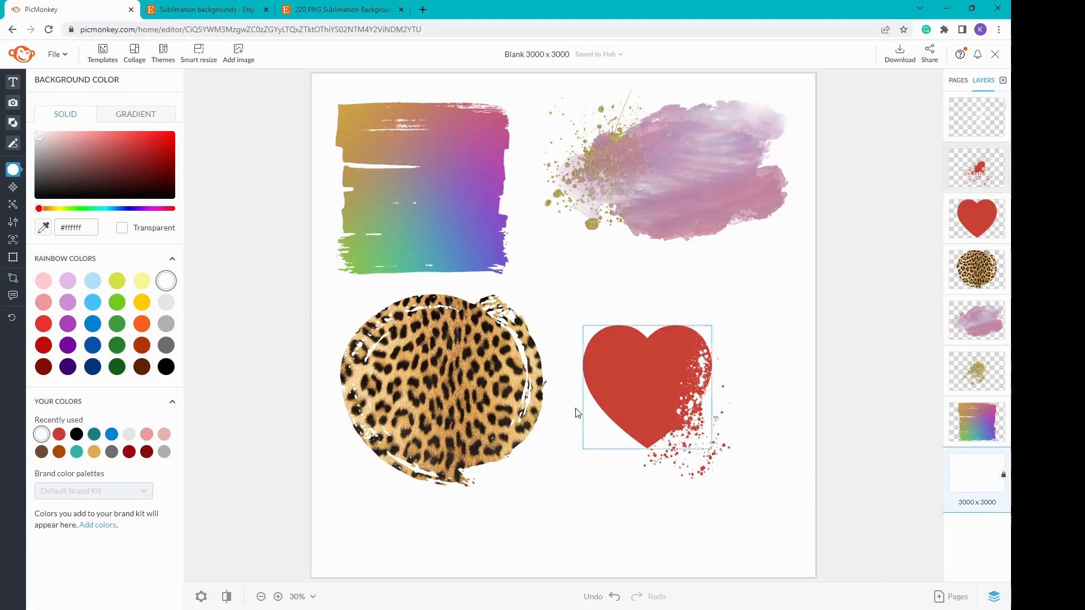